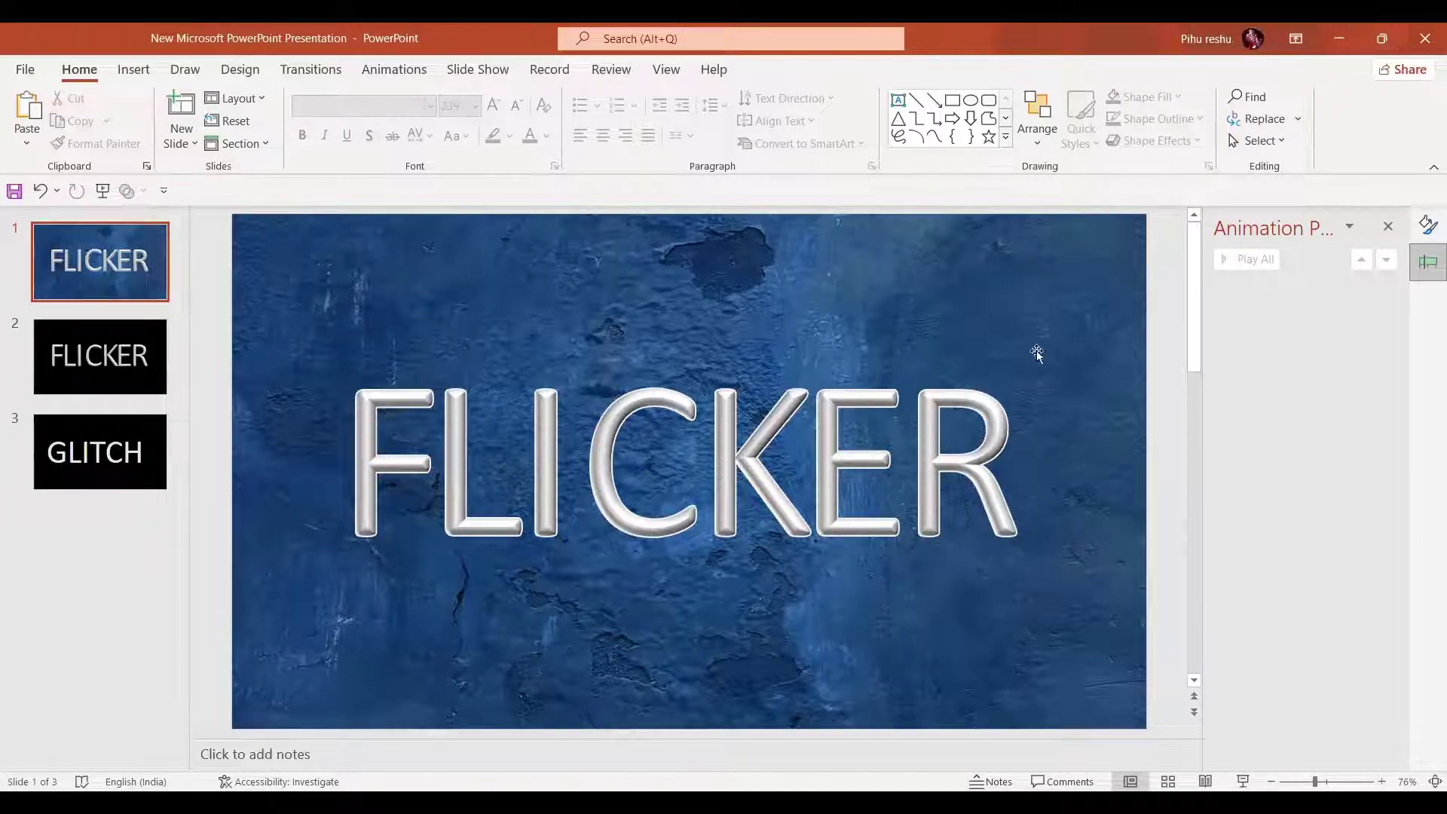
Step: Give all seven FLICKER letters an Appear animation starting With Previous
click(351, 566)
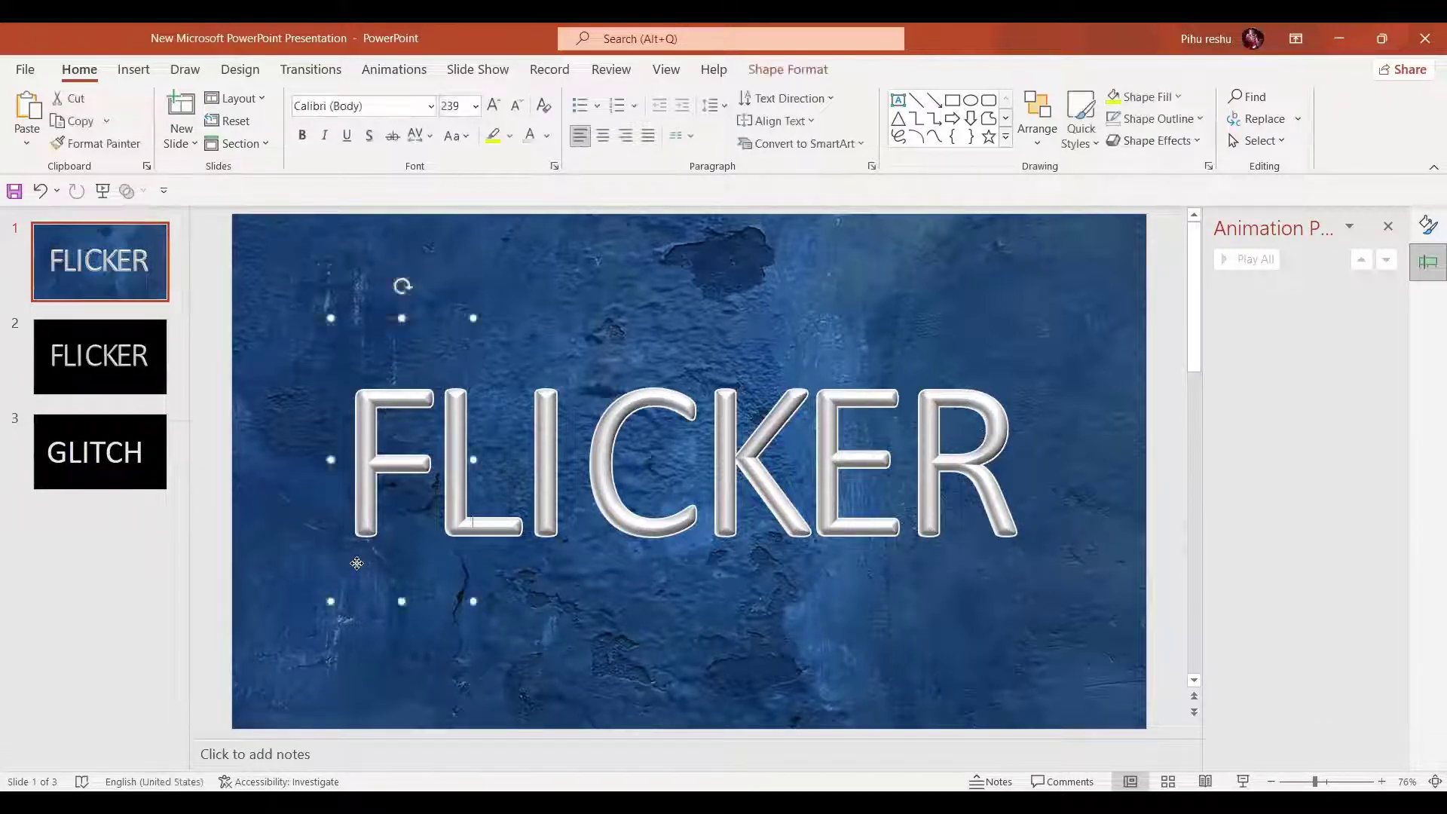
mouse_move(329, 550)
mouse_down()
mouse_move(239, 543)
mouse_move(324, 556)
mouse_up()
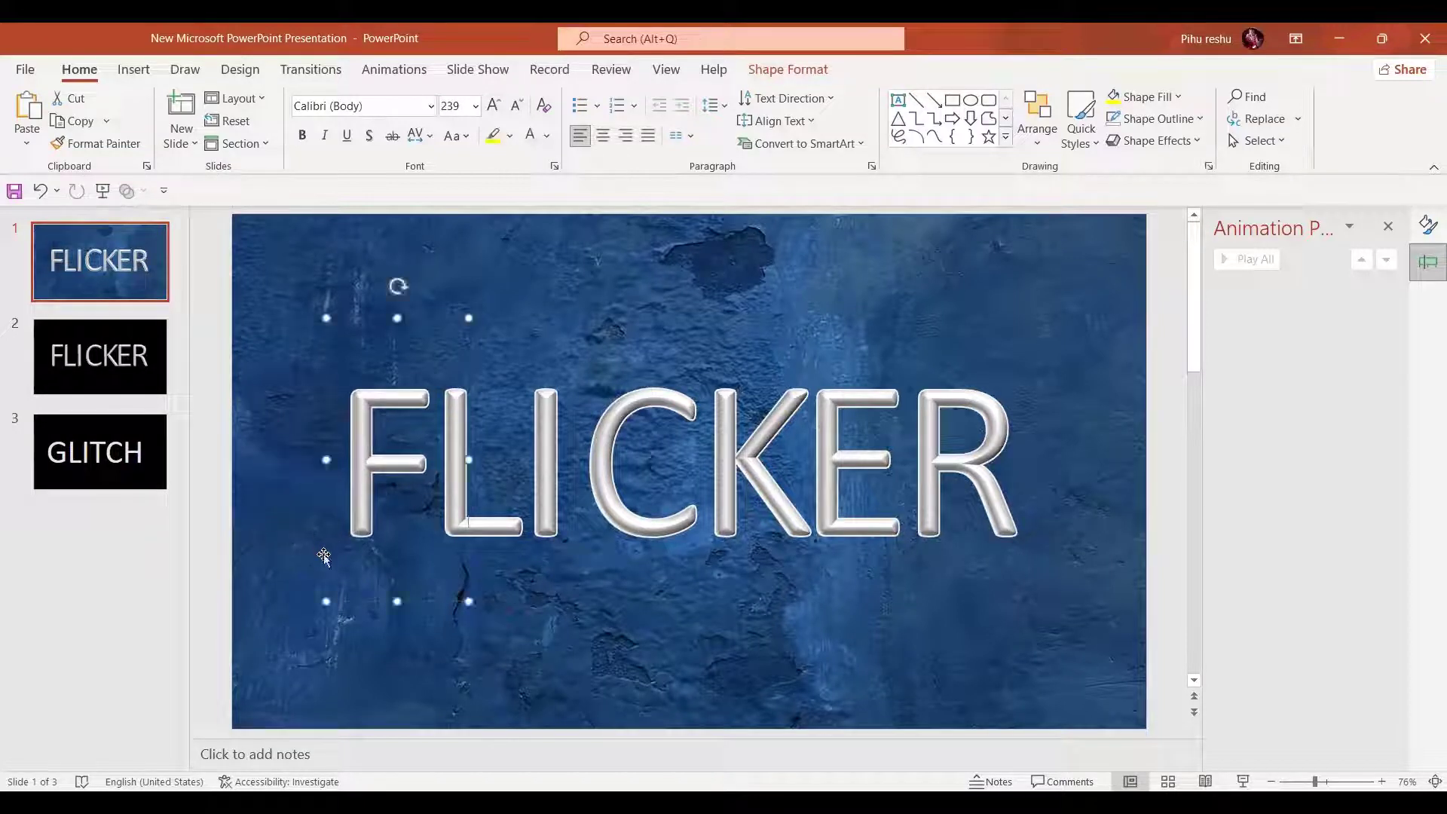
click(629, 656)
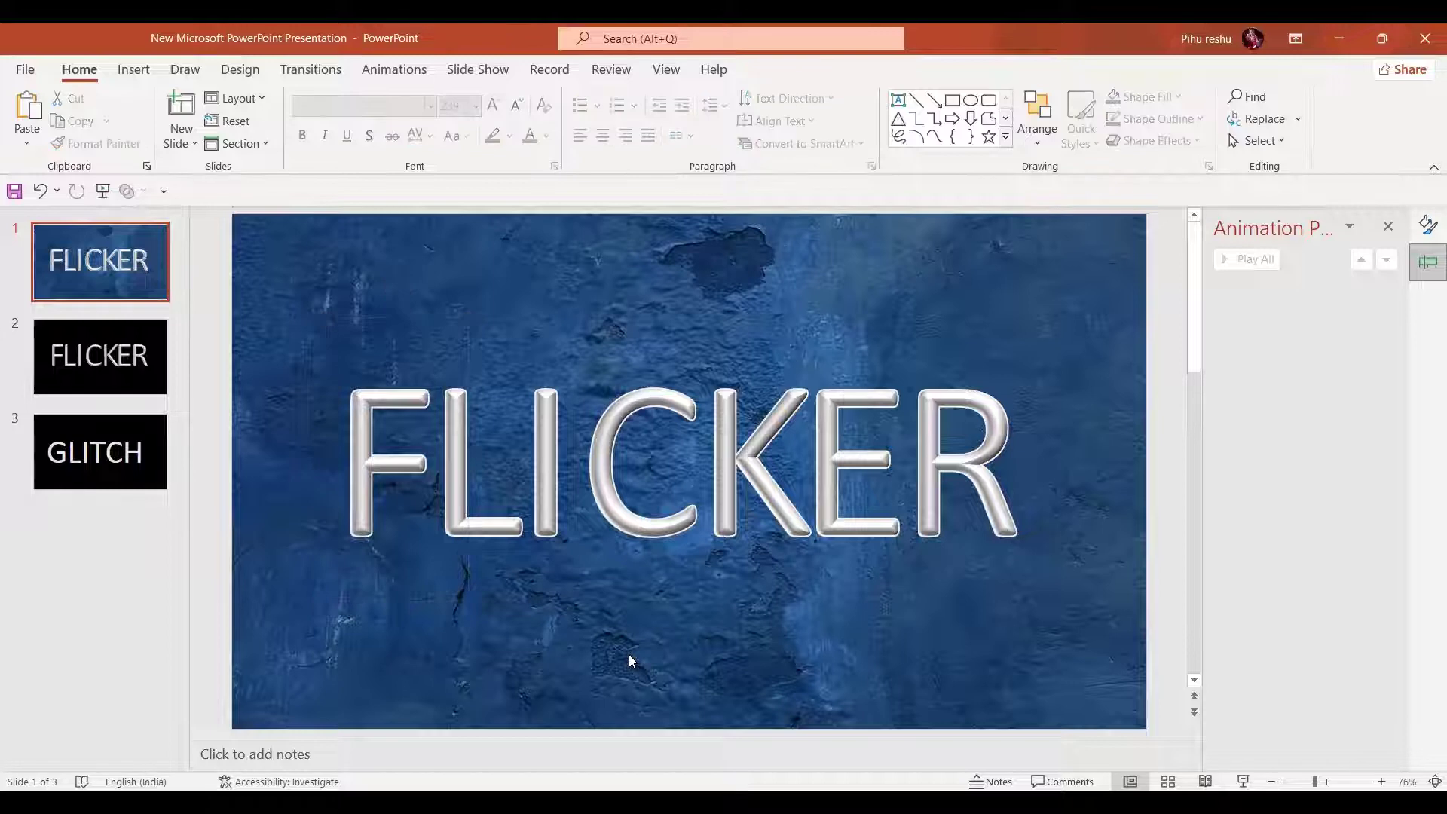
key(ctrl+a)
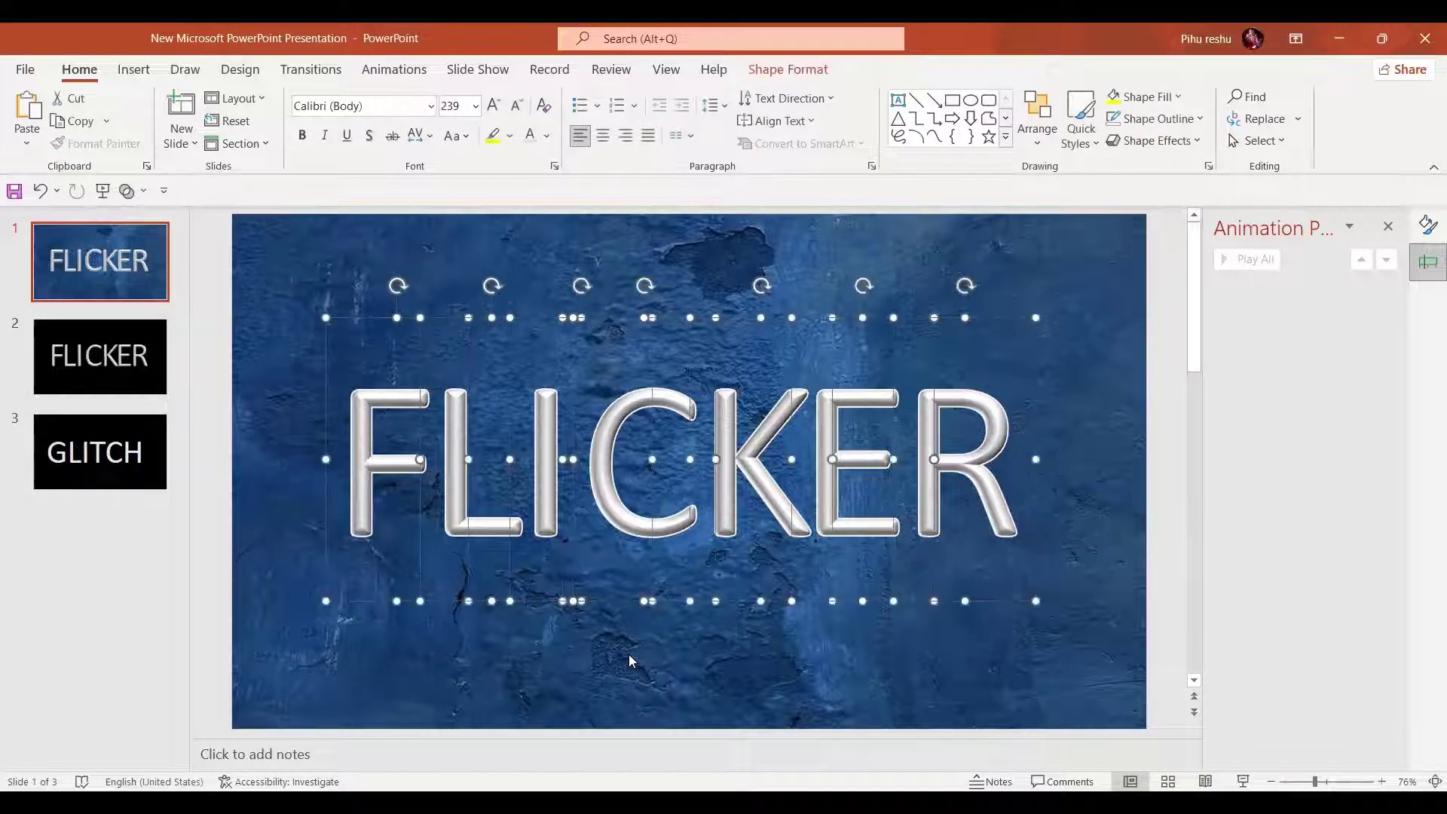
click(411, 74)
click(188, 124)
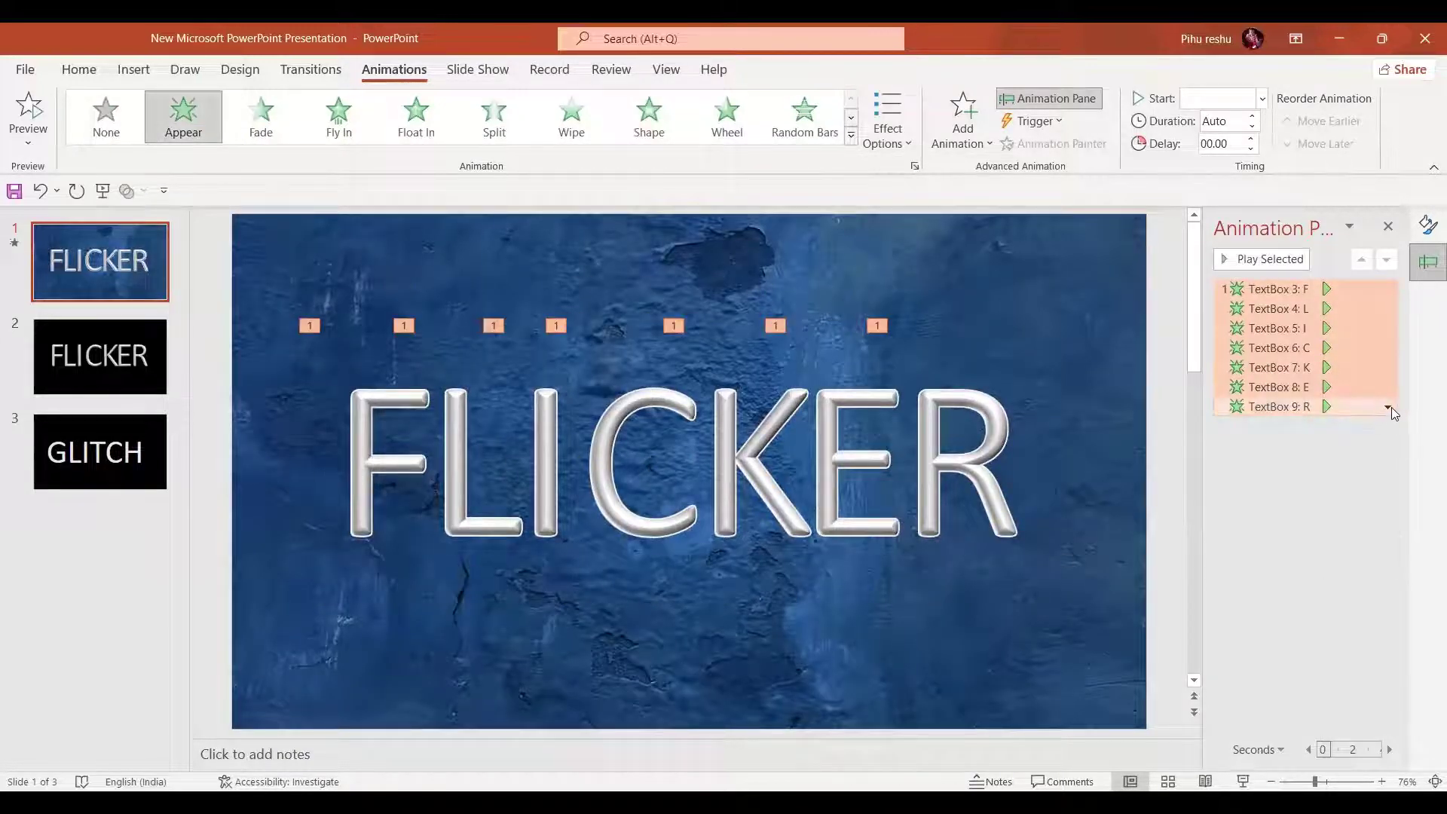
click(1388, 408)
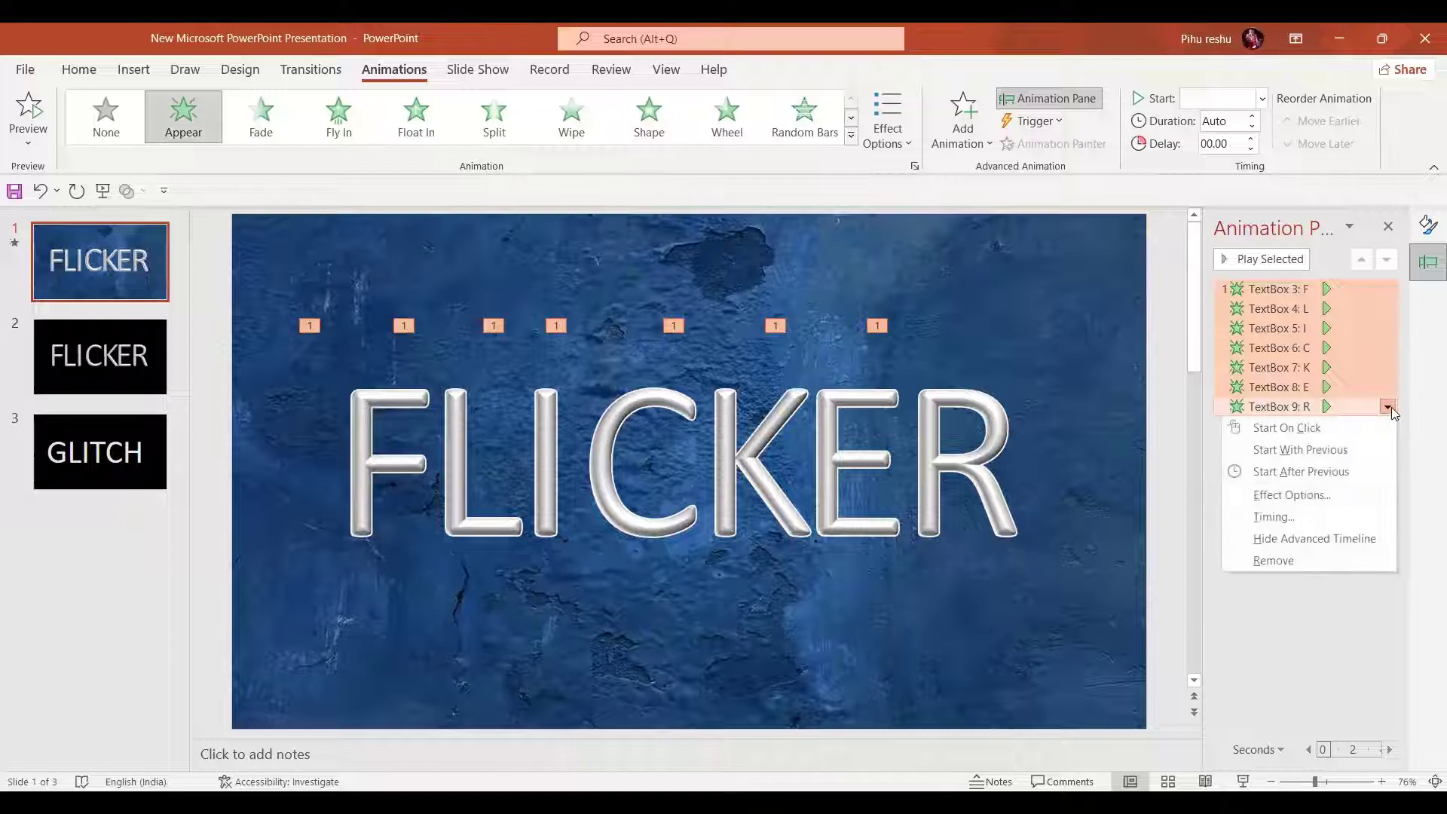
click(1350, 449)
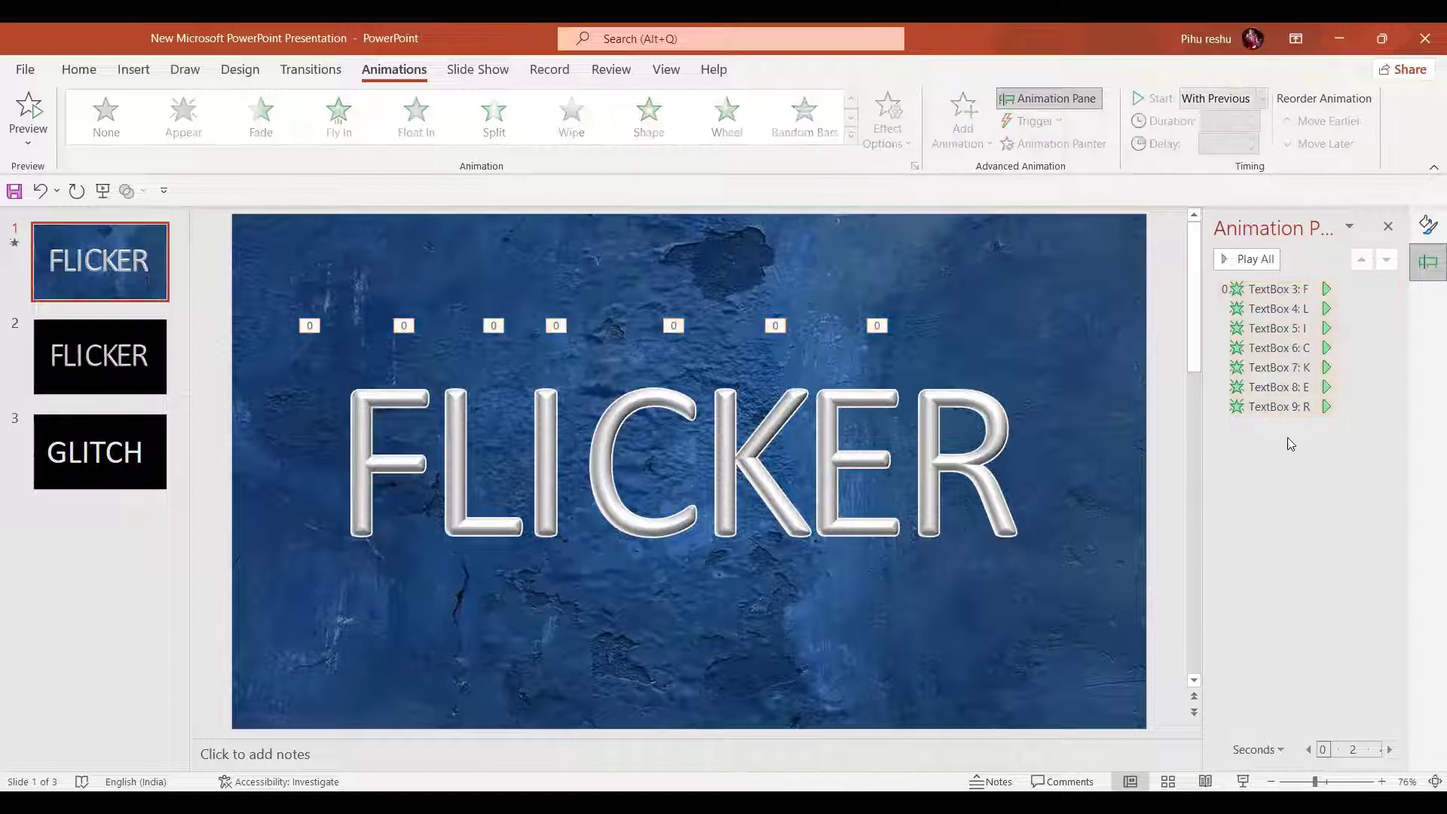
Step: Delay the L, C, E and R Appear animations by 0.25 s
click(1284, 309)
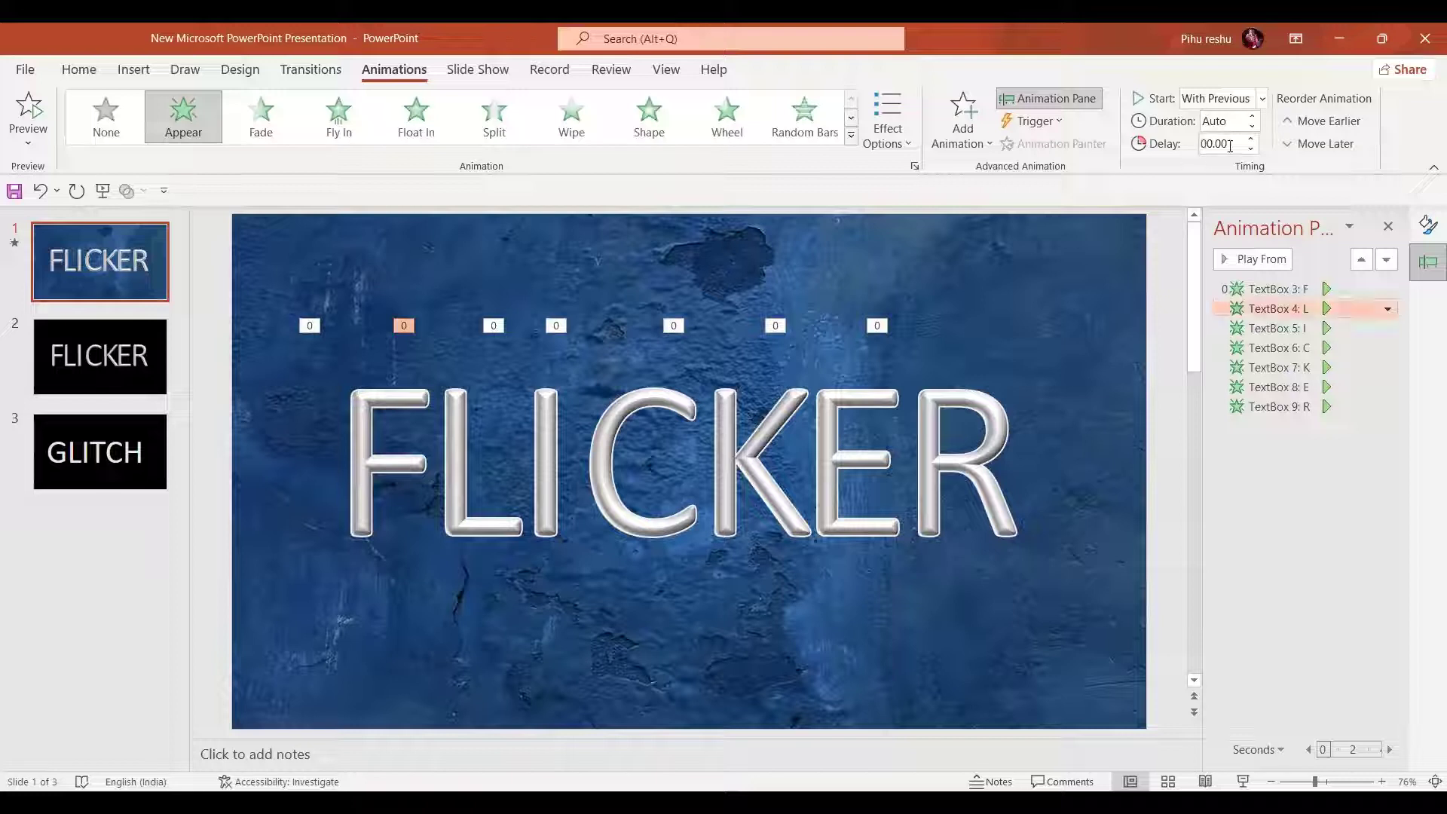
click(1252, 137)
click(1280, 350)
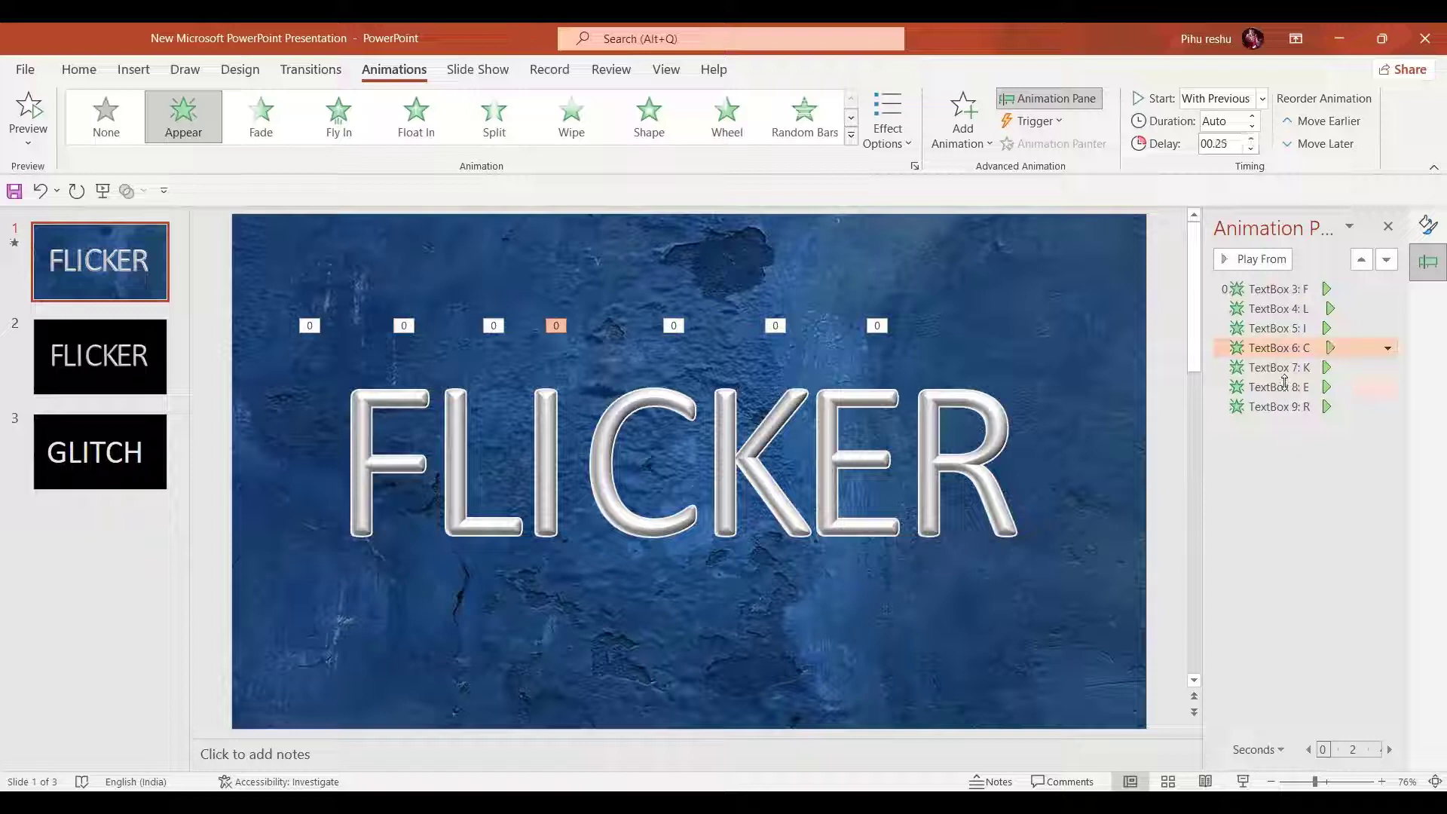
click(1282, 387)
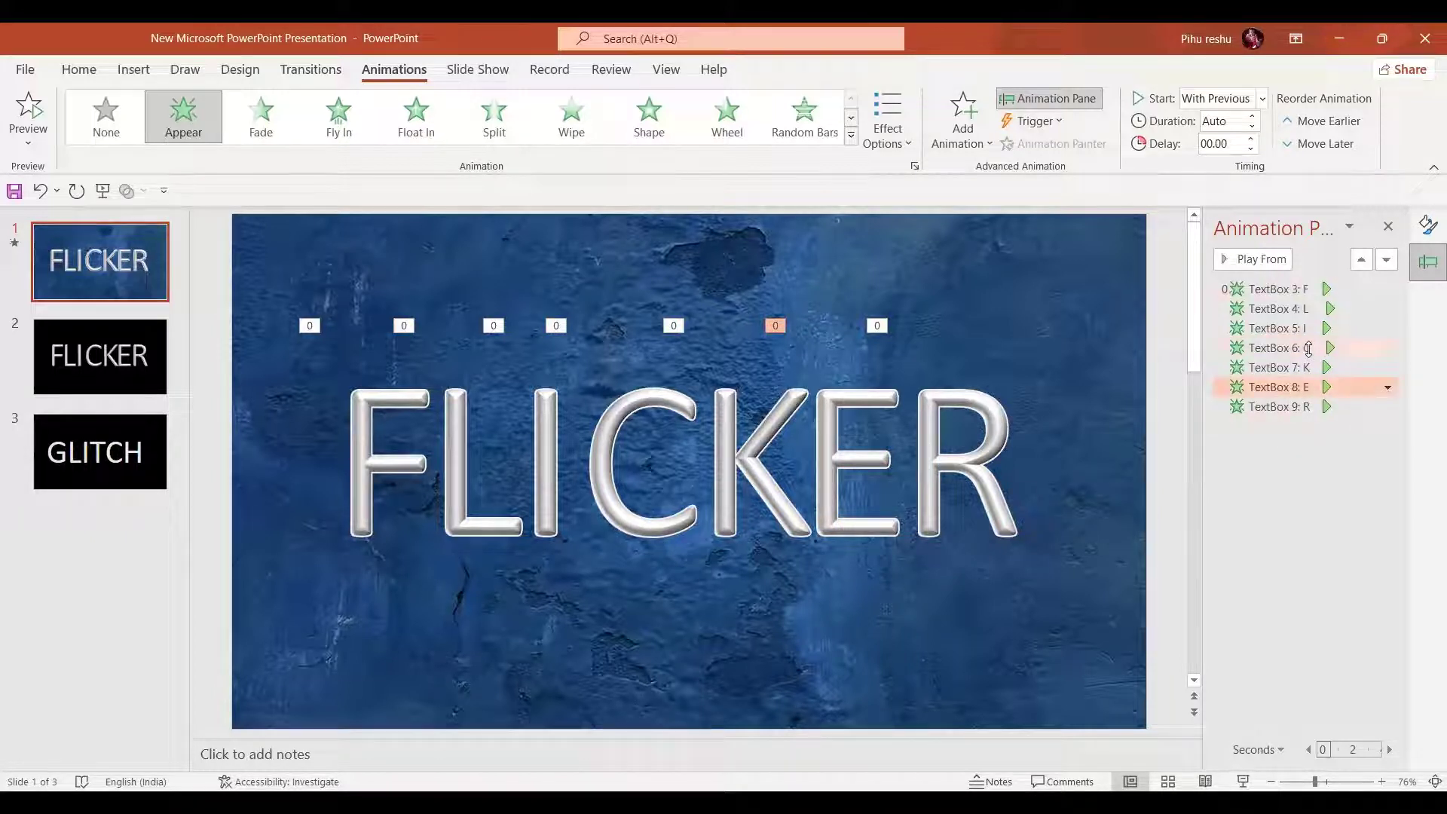
ctrl+click(1281, 407)
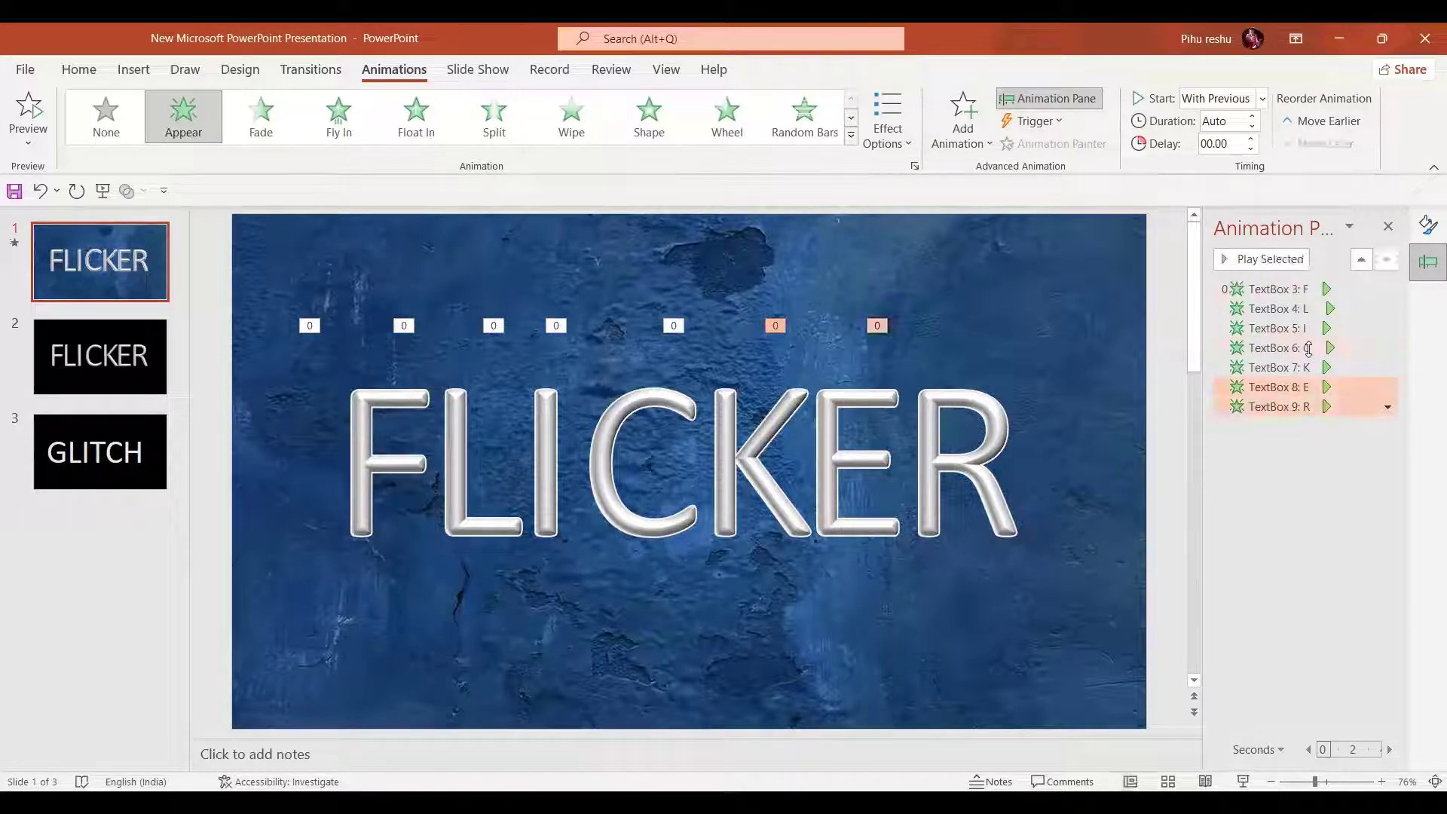
click(1251, 138)
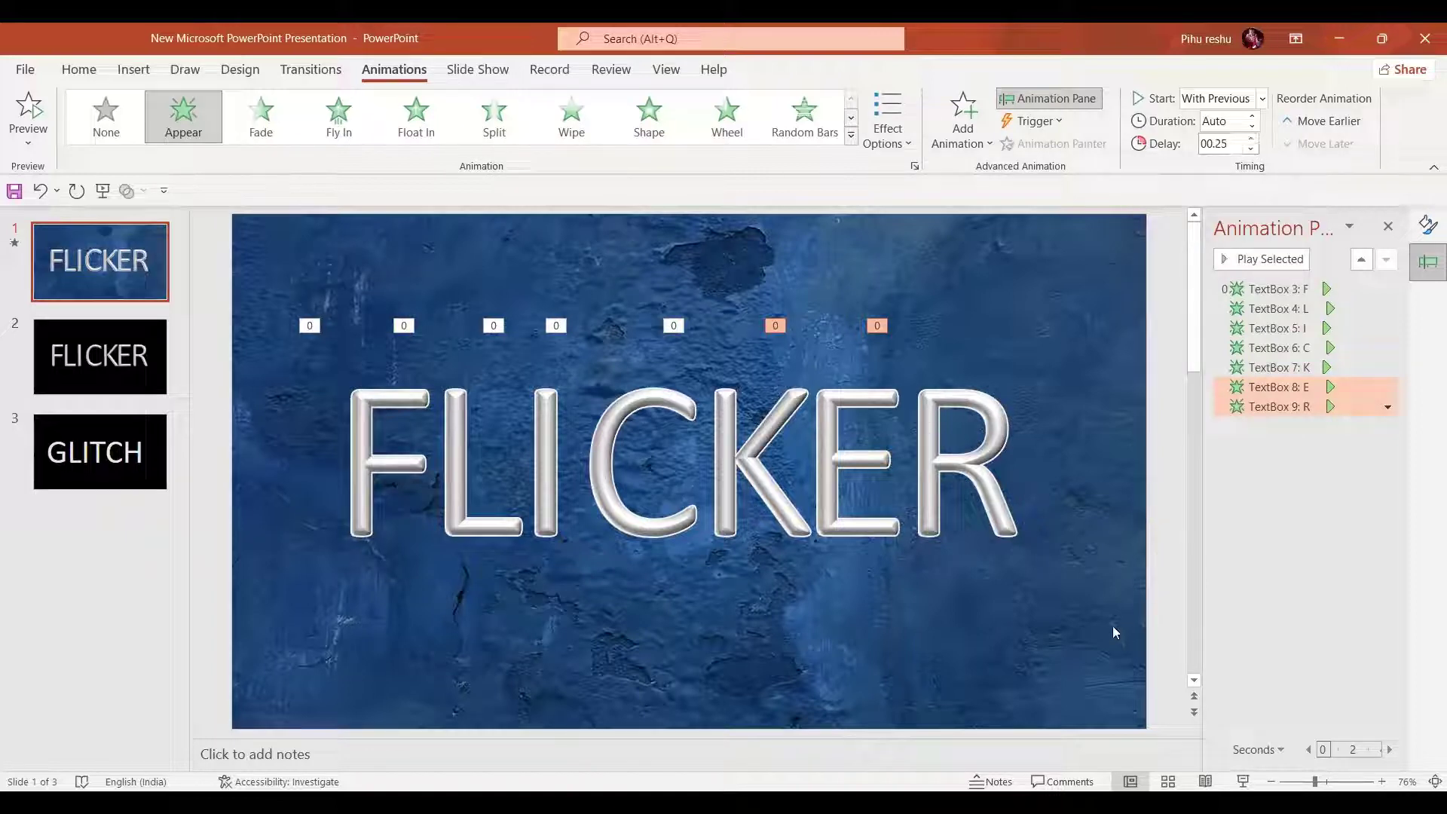
click(1030, 637)
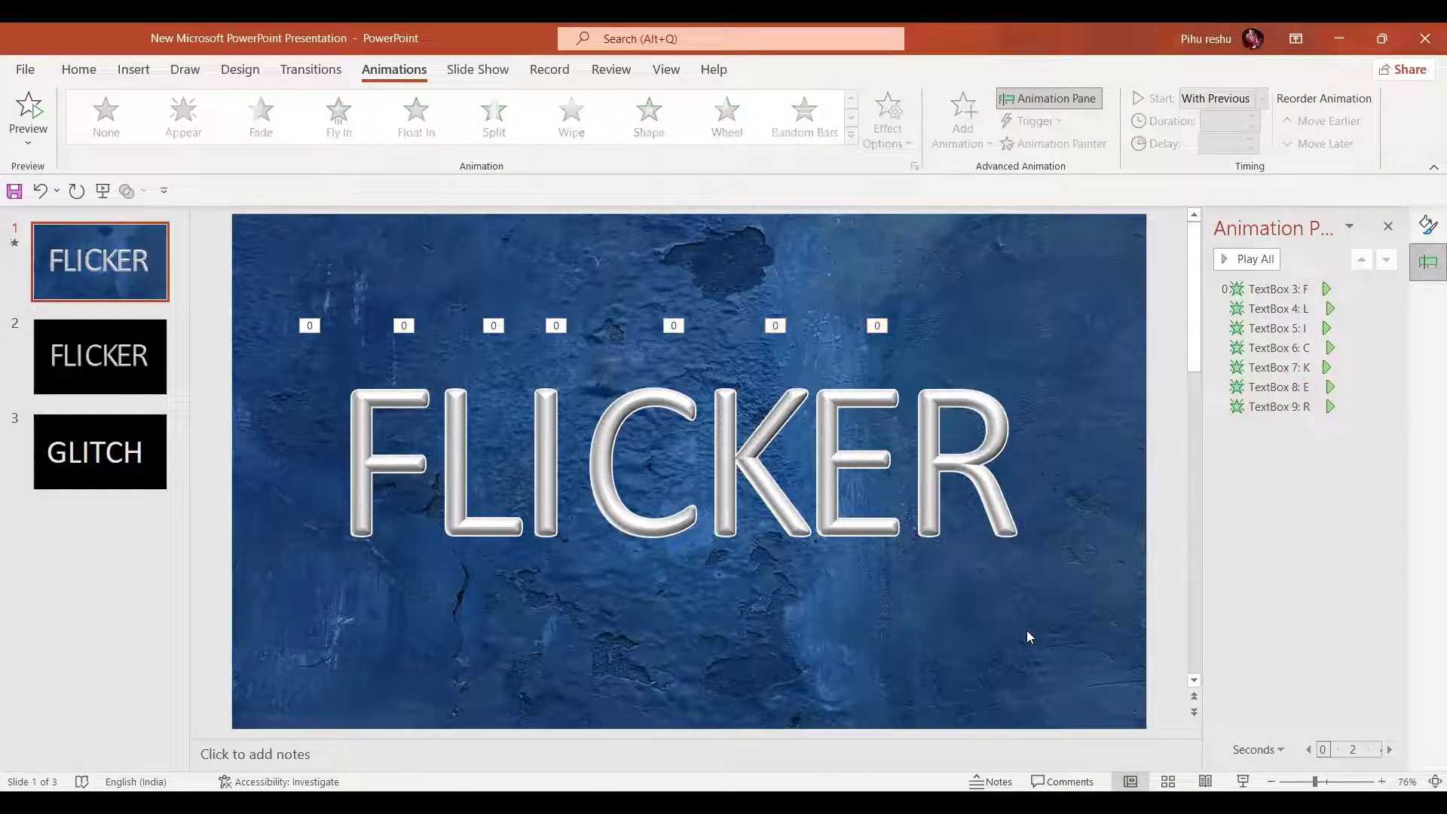
key(ctrl+a)
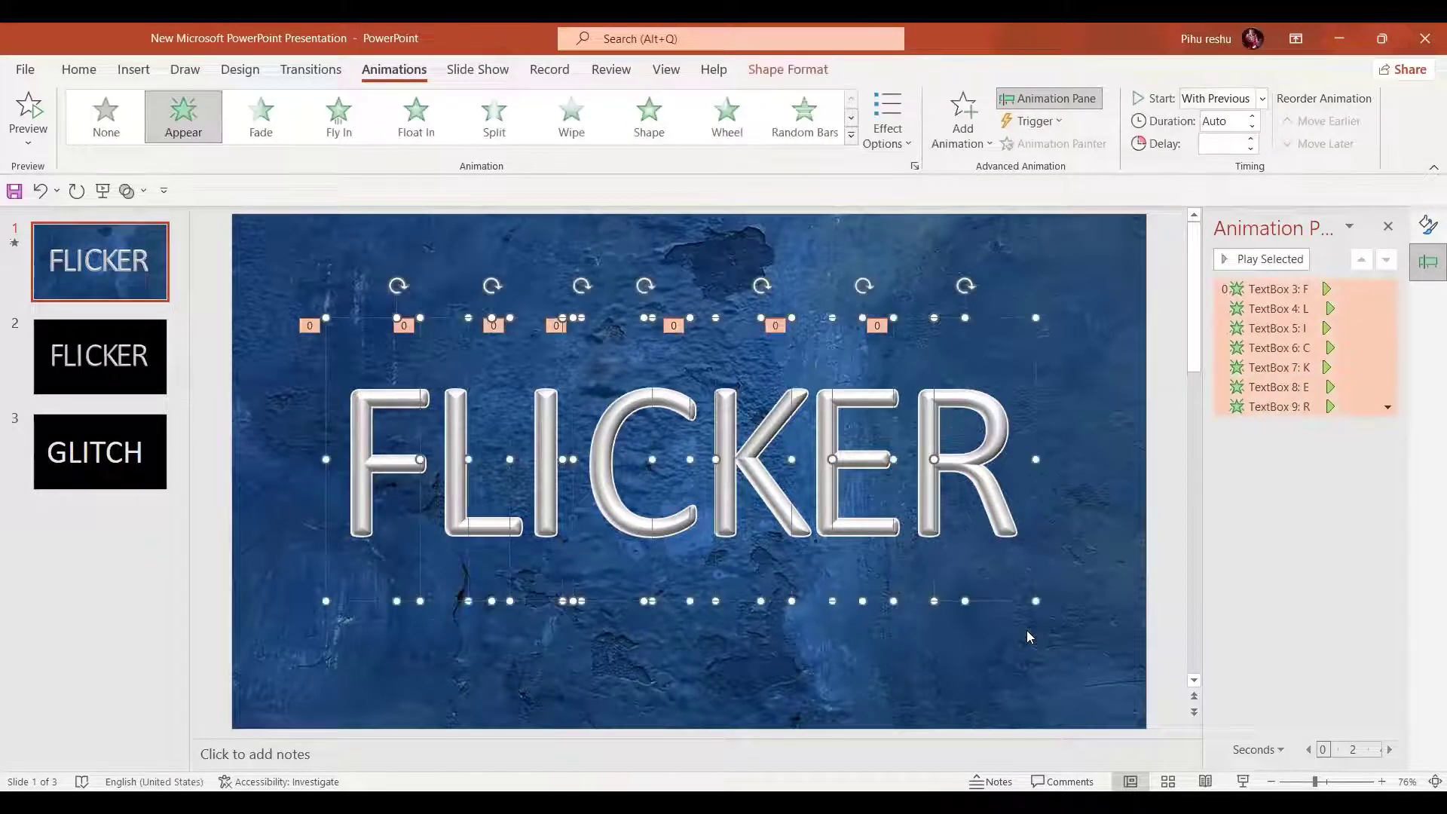
Step: Add a Disappear exit to all seven letters, starting With Previous
click(965, 144)
scroll(1260, 556, down, 3)
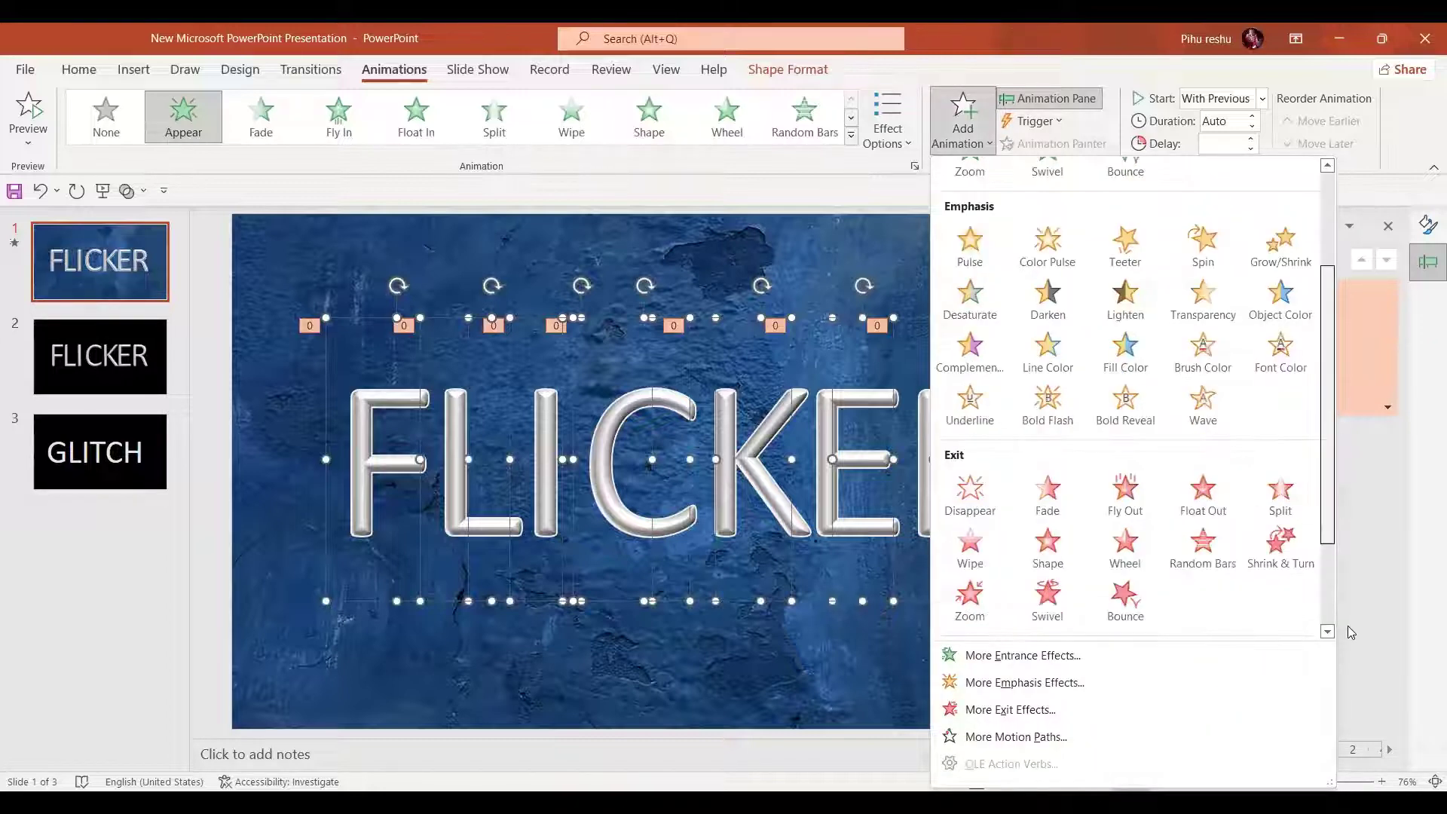
scroll(1281, 558, down, 2)
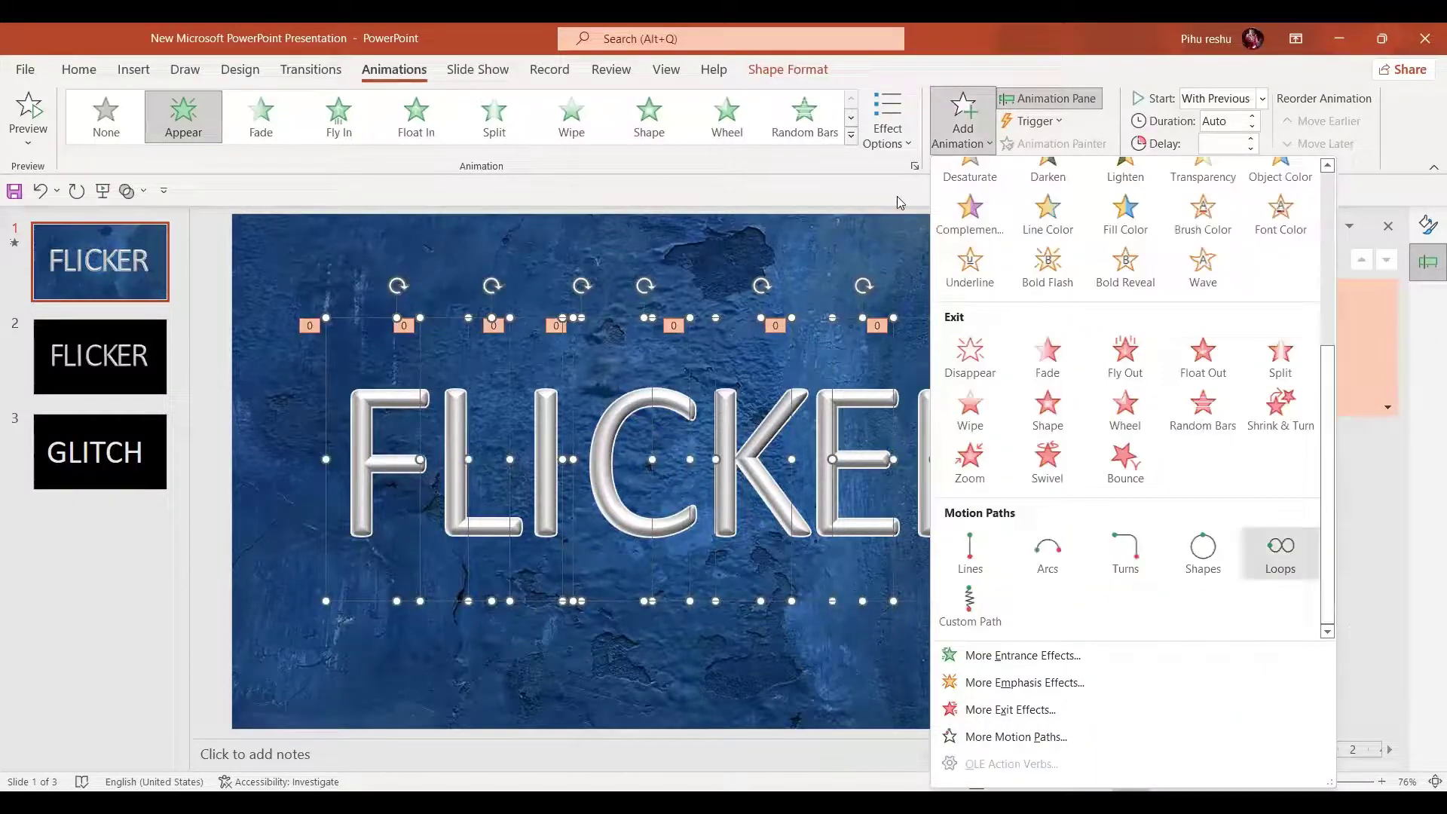
click(974, 355)
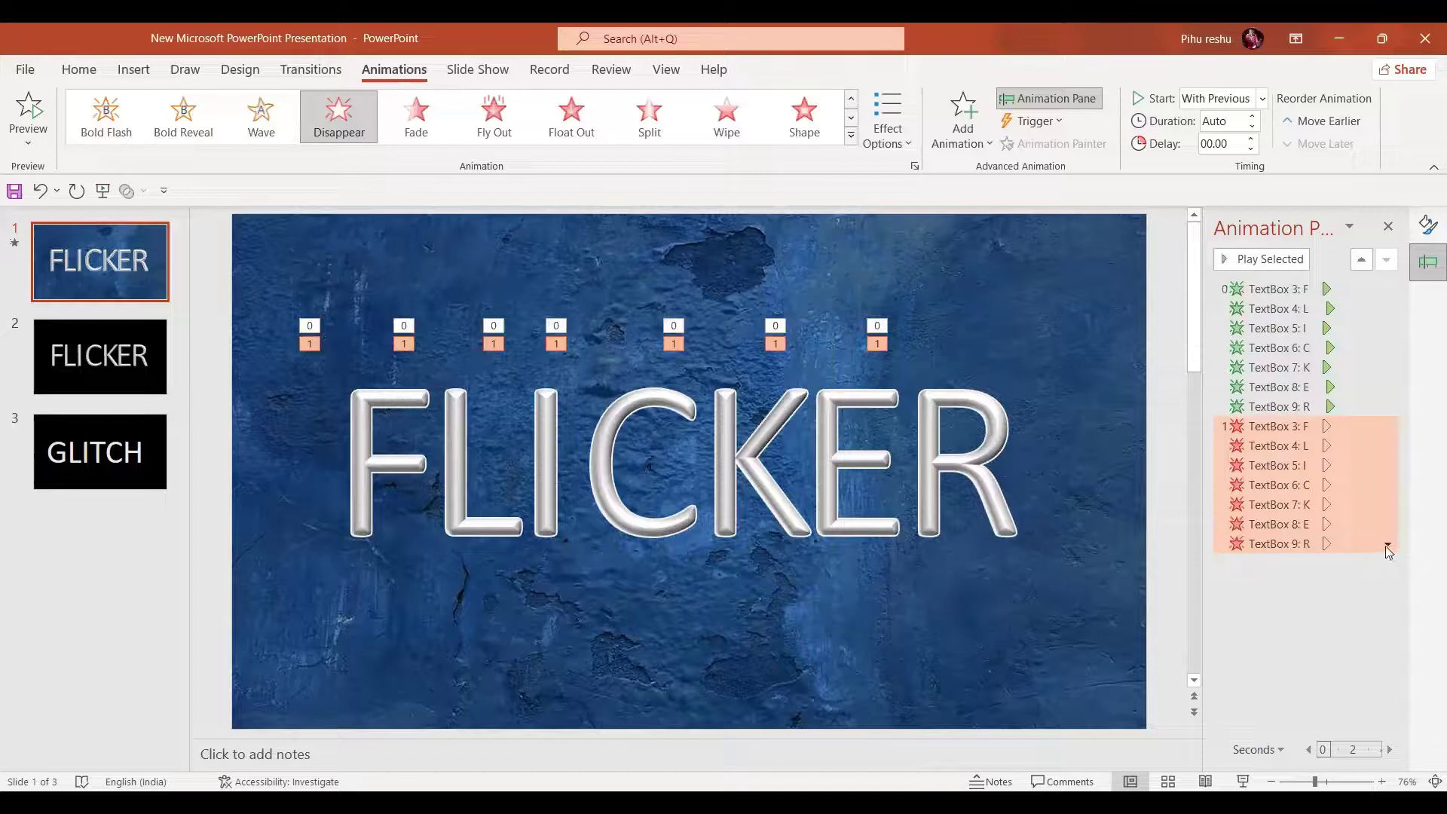
click(1387, 546)
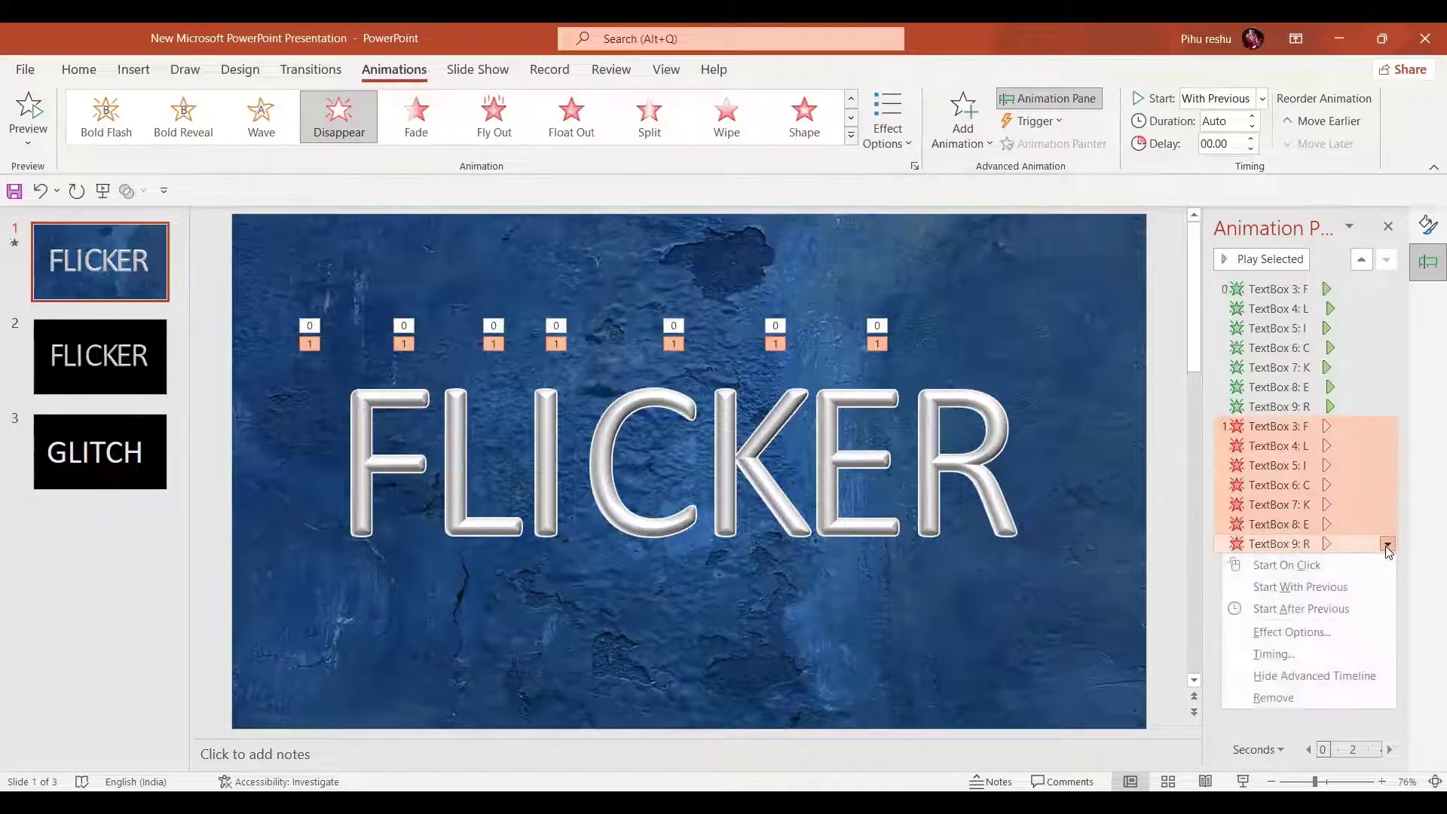
click(1333, 594)
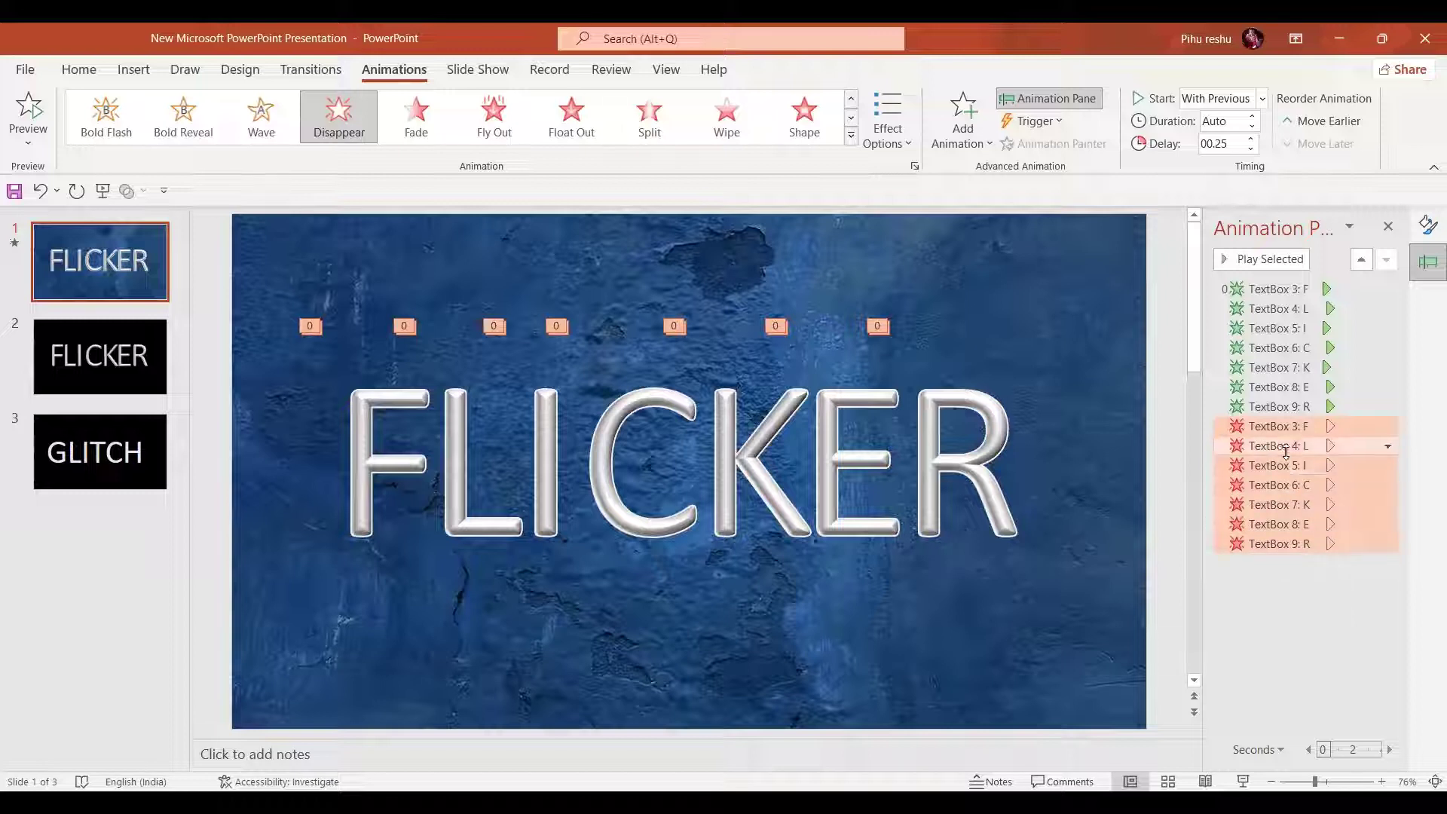
Step: Raise the L, C, E and R exit delays to 0.50 s
click(1281, 446)
click(1252, 139)
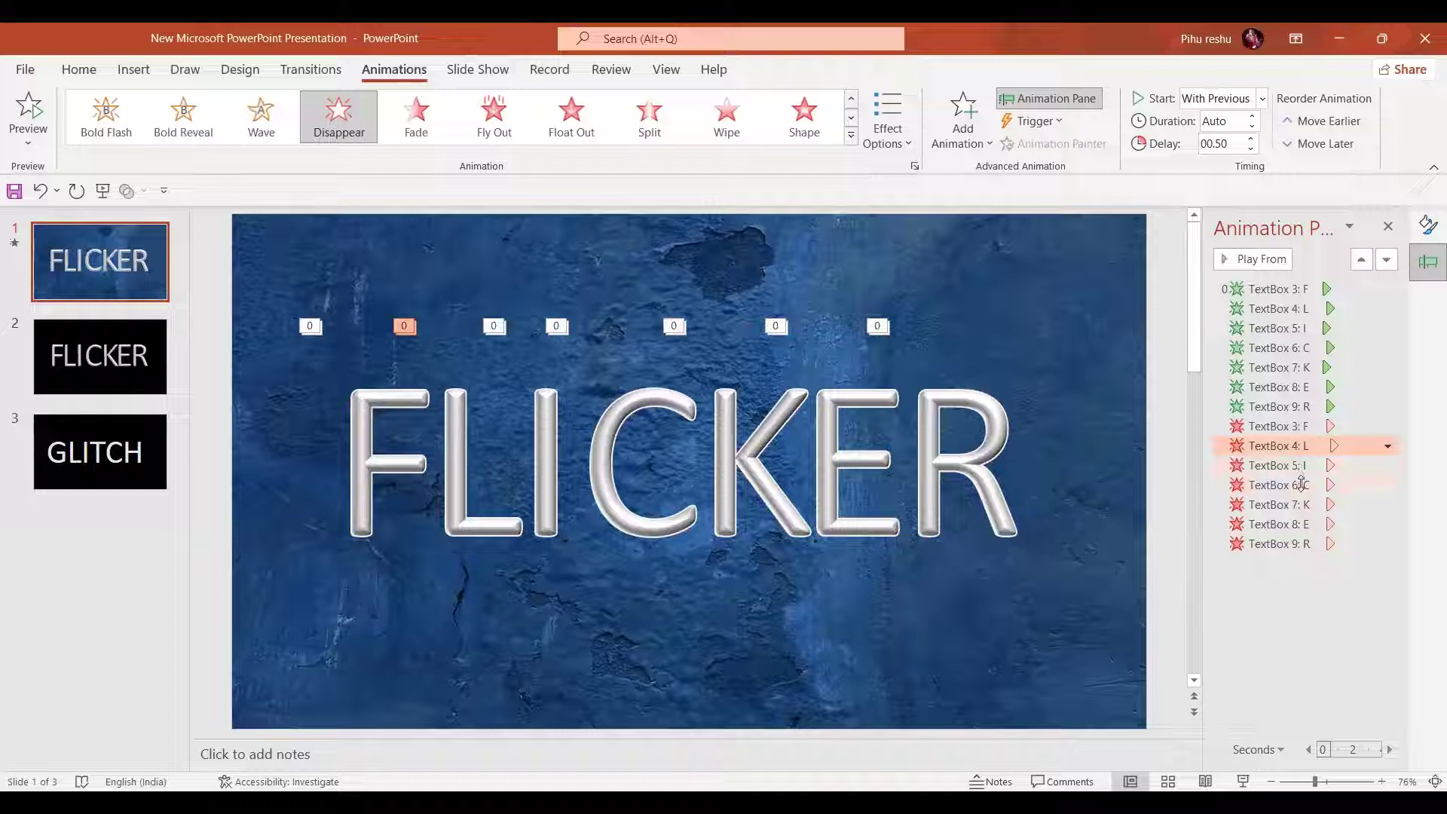
click(1302, 483)
click(1252, 139)
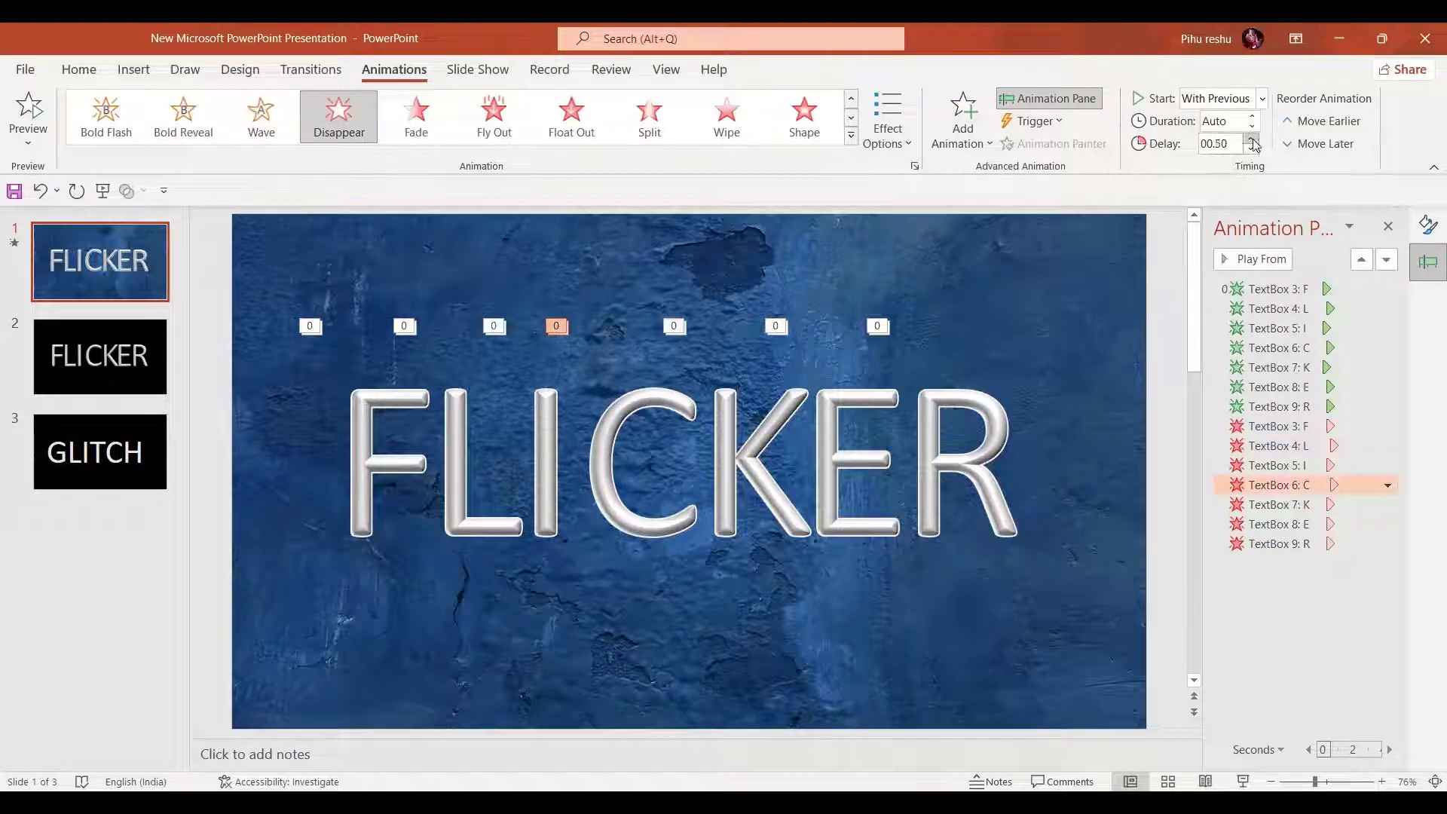
click(1309, 526)
shift+click(1309, 544)
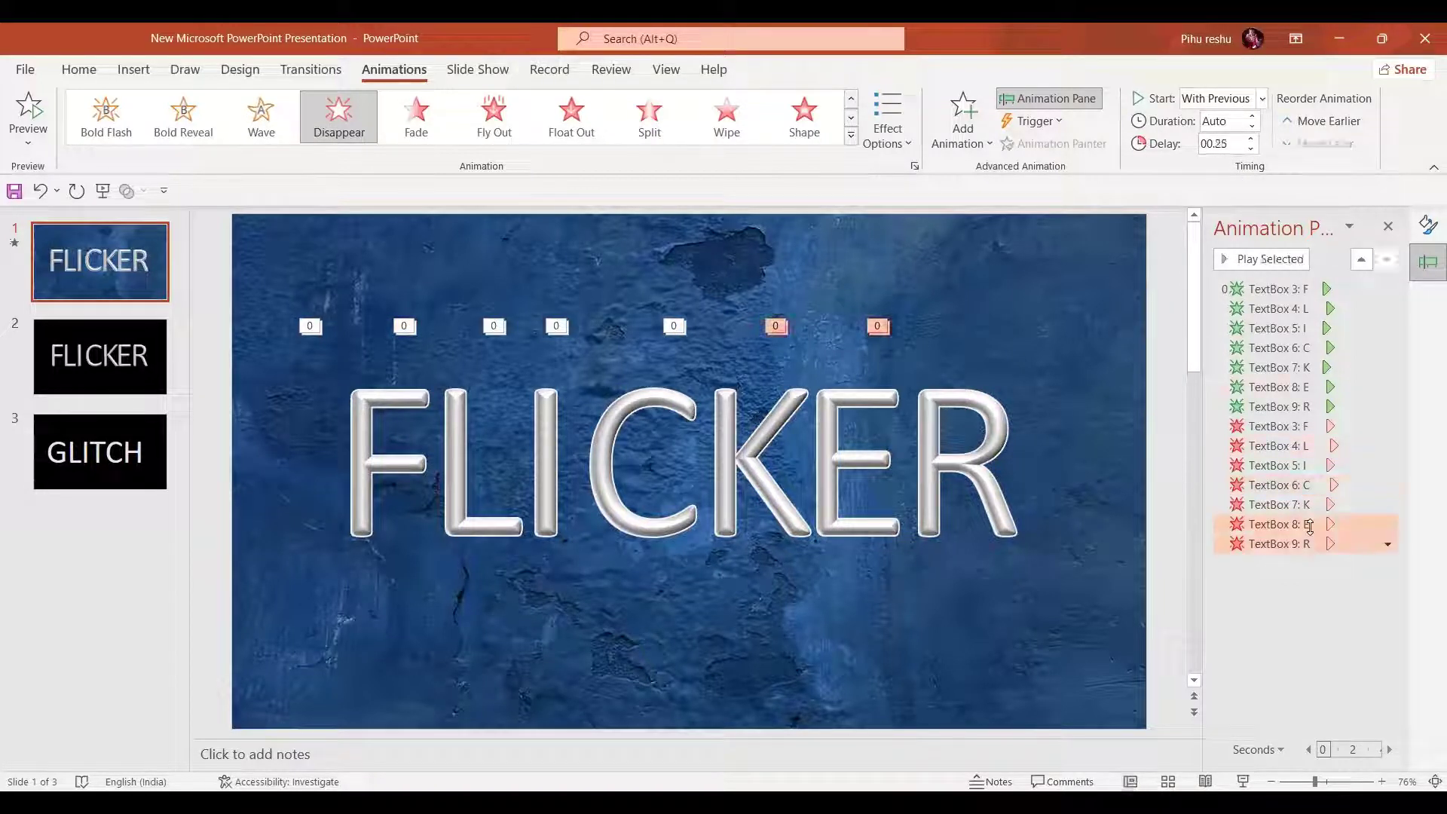
click(1253, 140)
click(1253, 140)
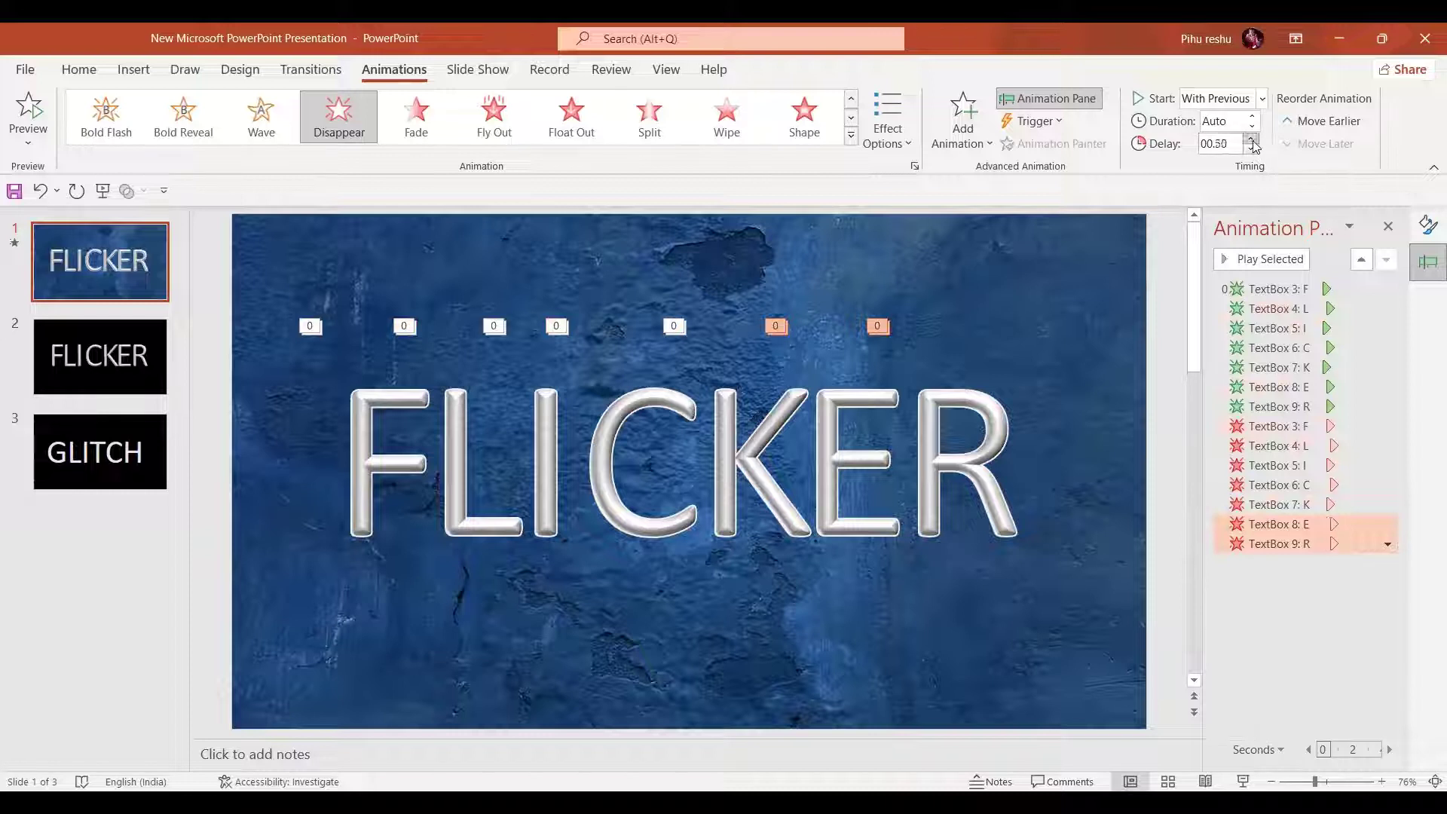
click(1292, 687)
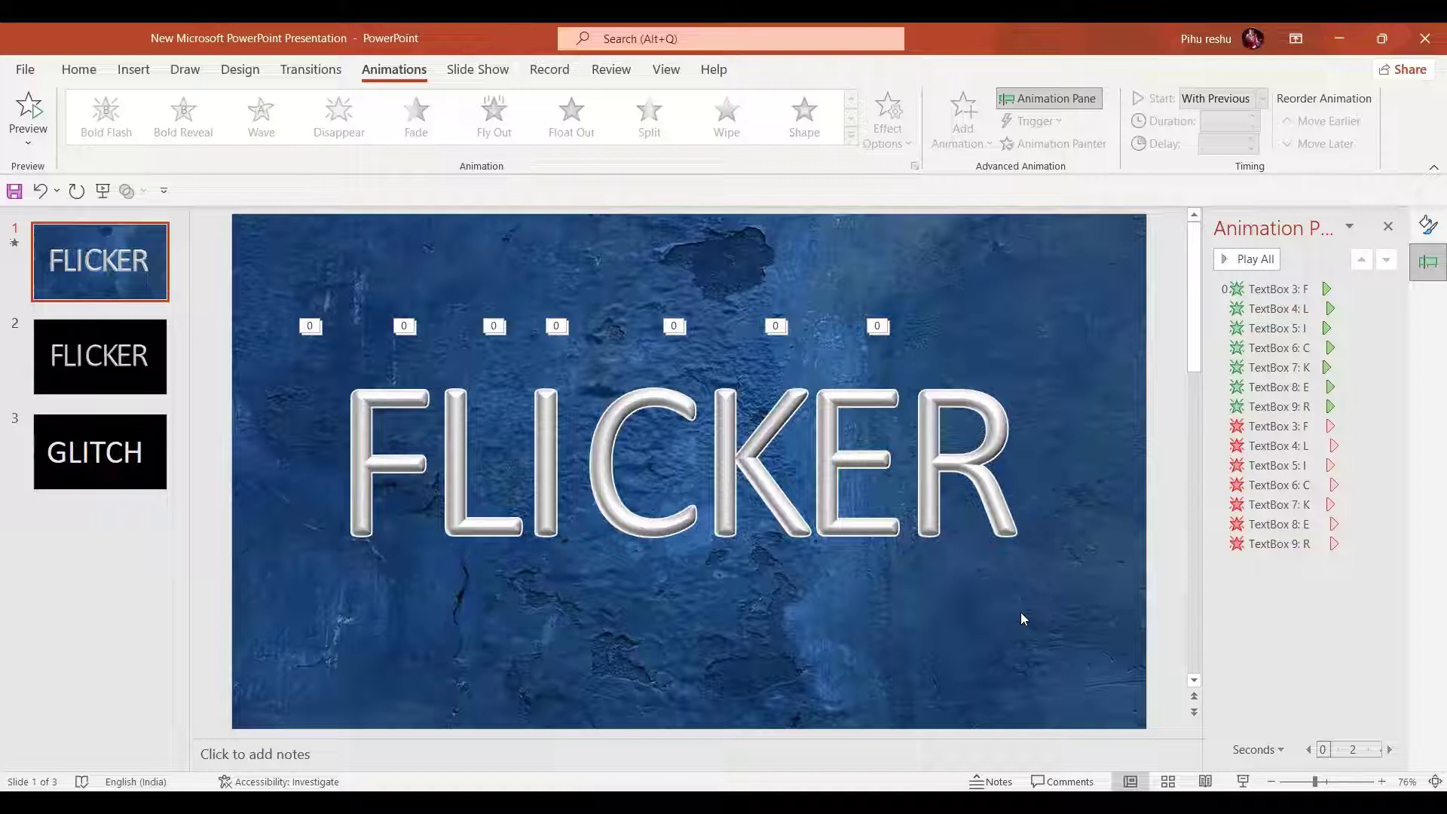
key(ctrl+a)
Step: Add another Appear entrance and Disappear exit to all letters, starting together
click(995, 613)
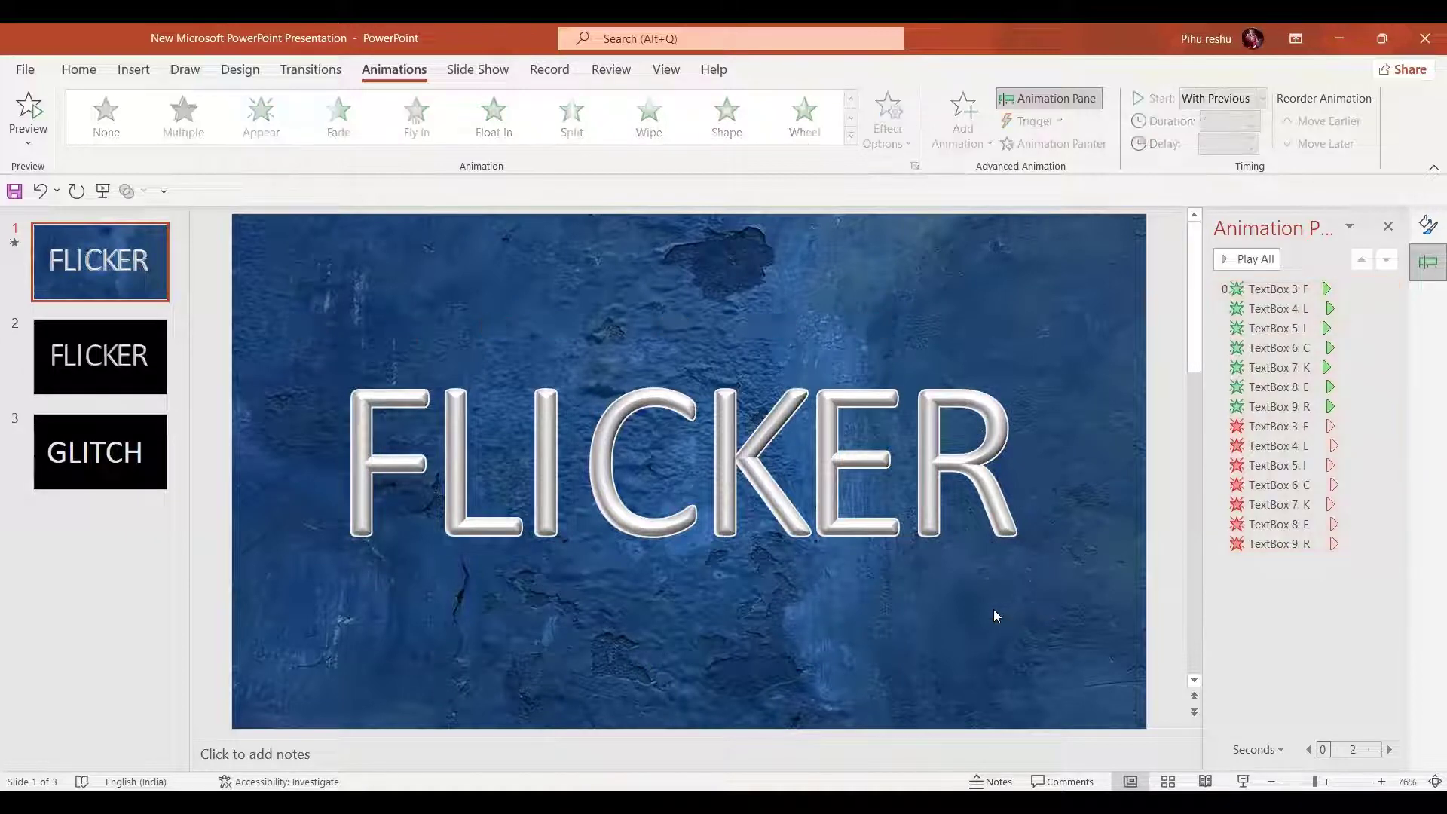
key(ctrl+a)
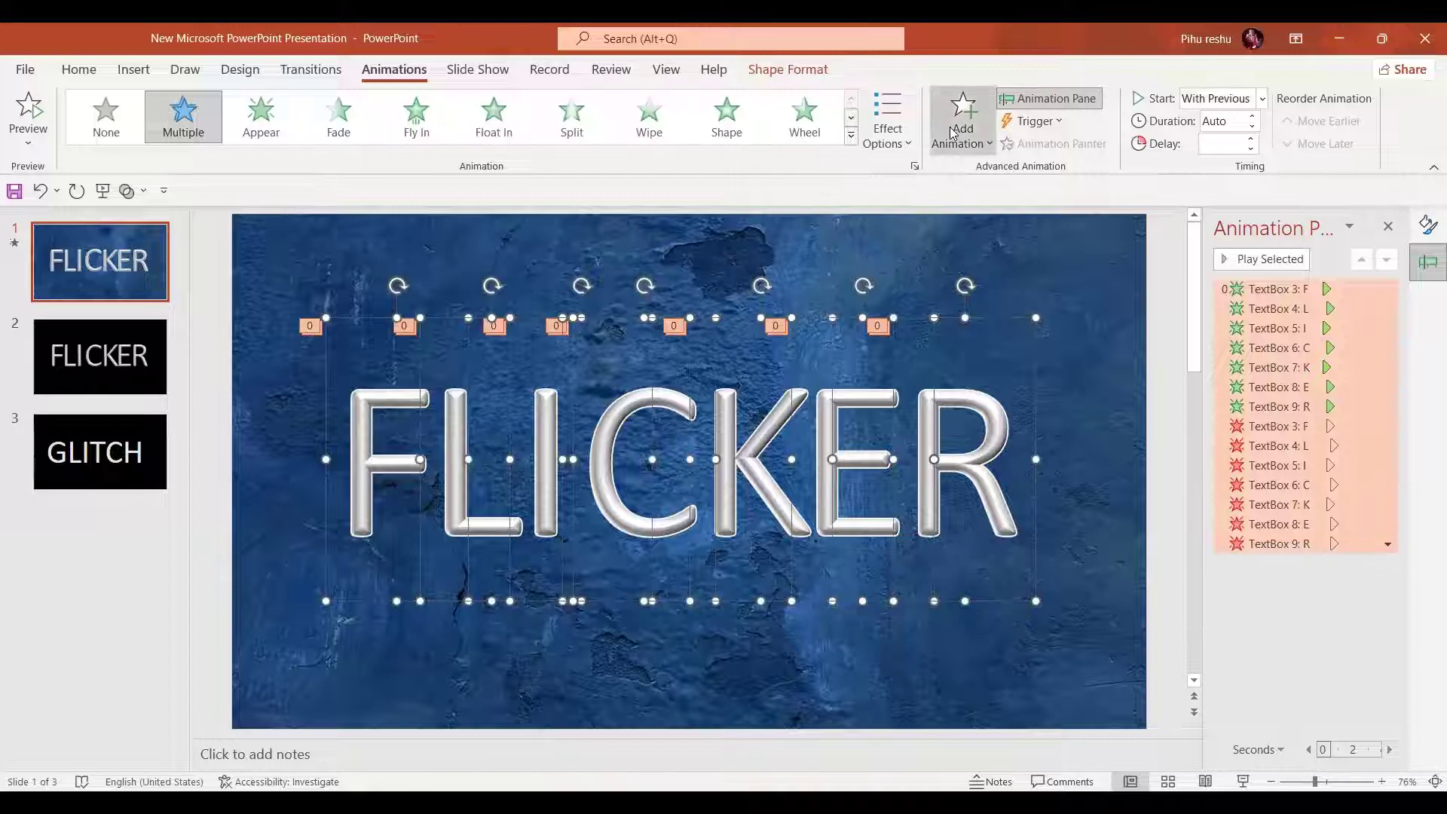
click(959, 130)
click(973, 218)
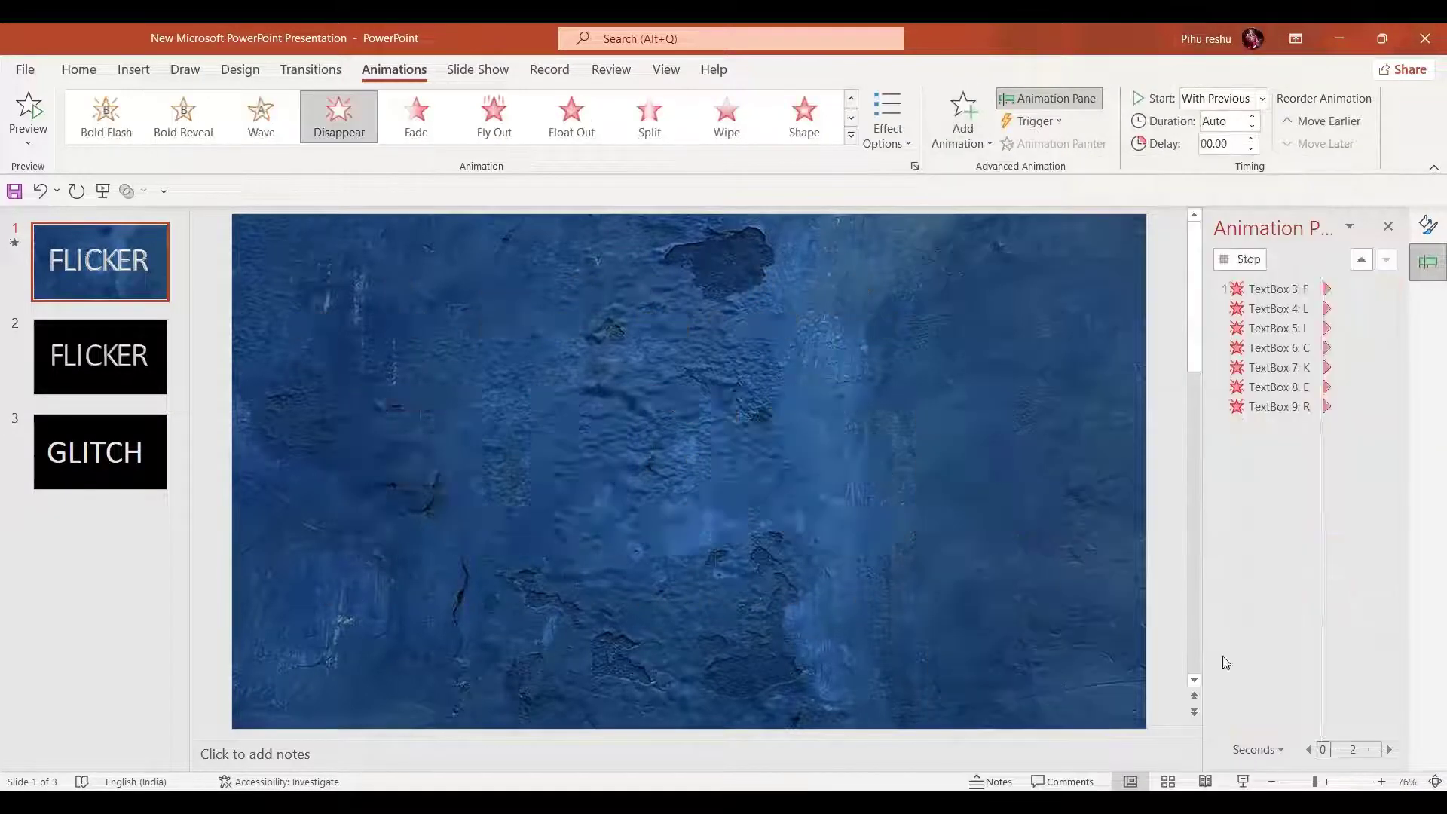
click(1372, 727)
click(1281, 598)
click(1279, 711)
shift+click(1280, 730)
click(1071, 698)
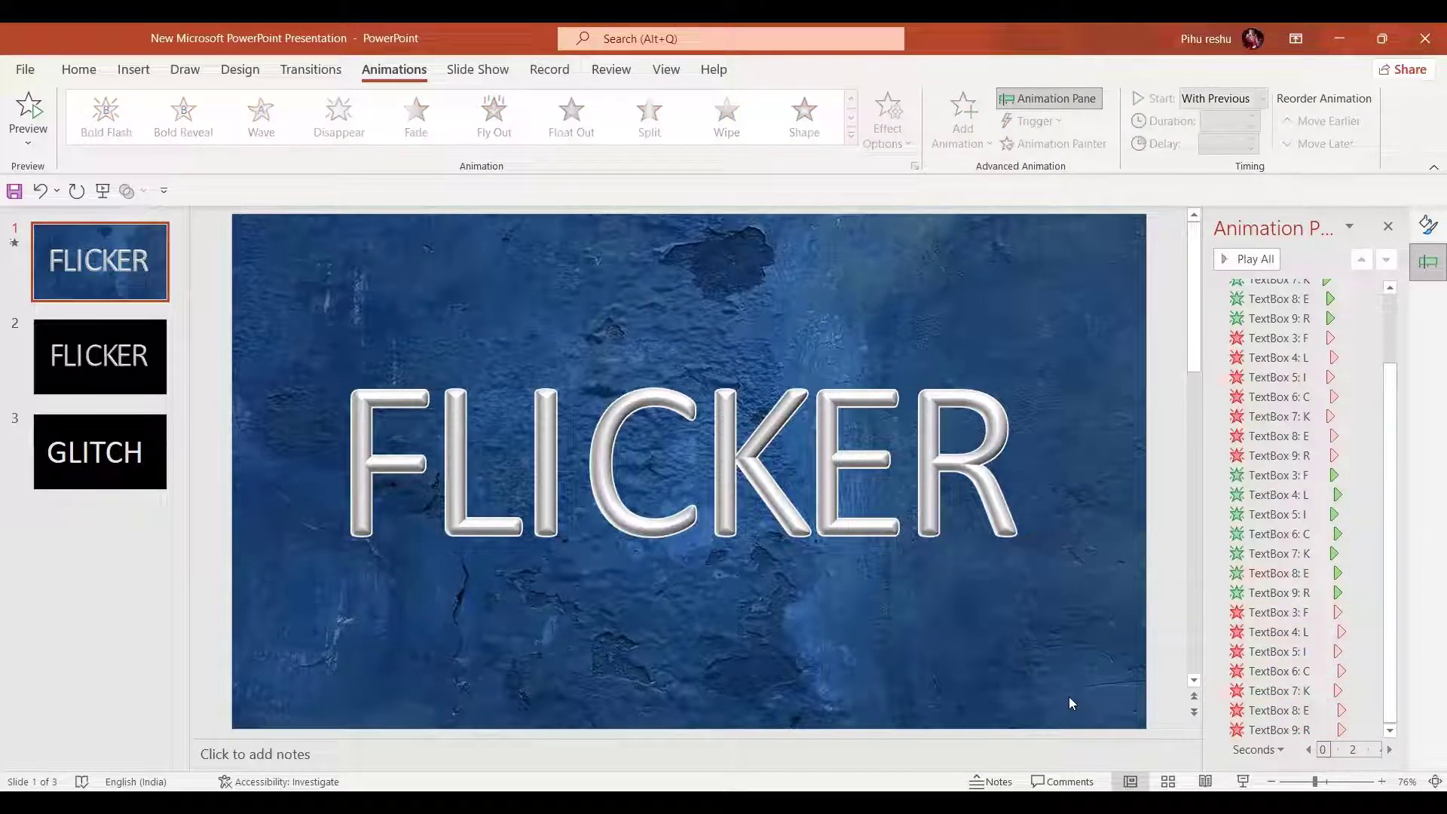
Step: Add an Appear entrance to every letter, With Previous after a 1.25 s delay
key(ctrl+a)
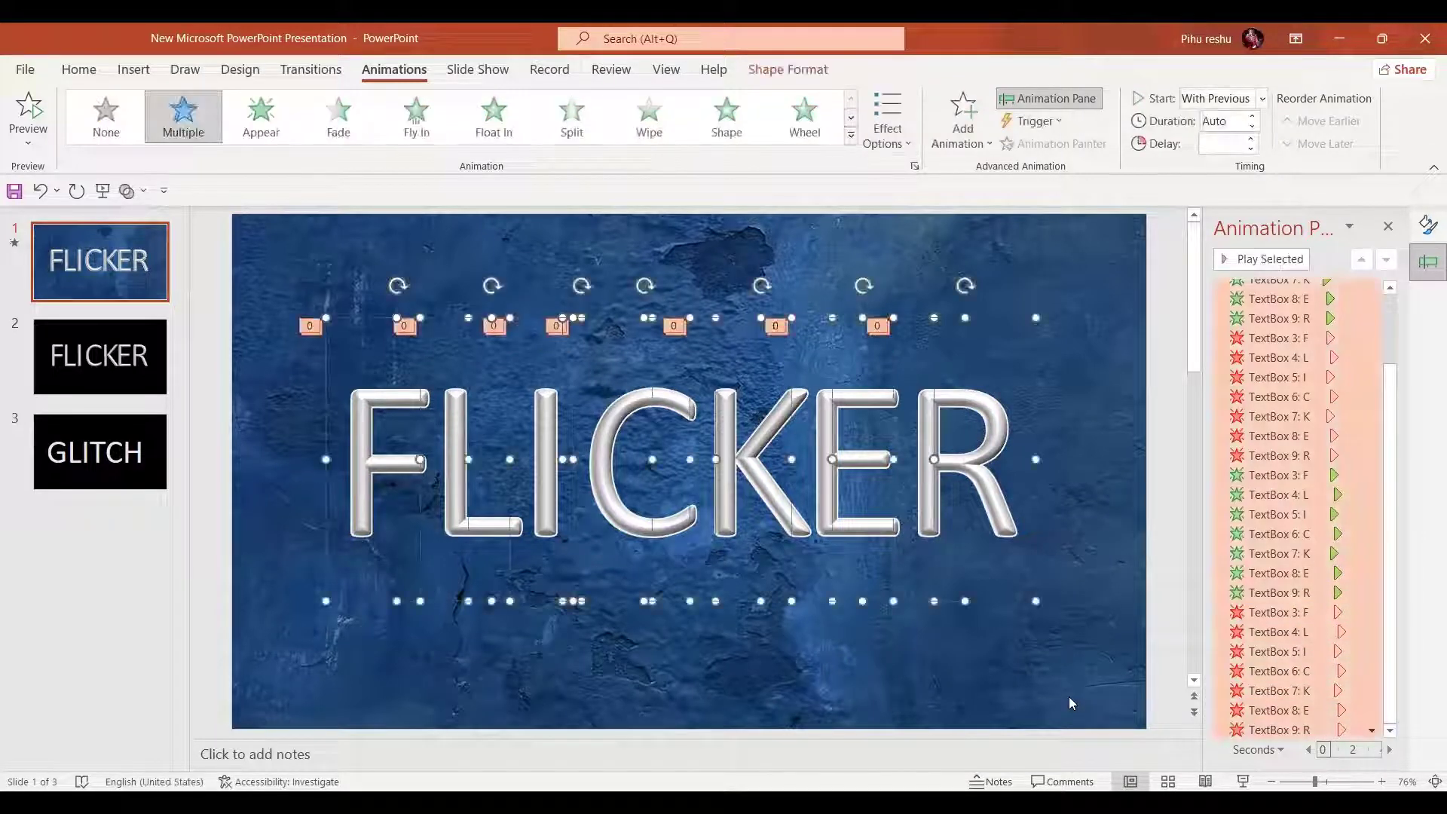
click(965, 132)
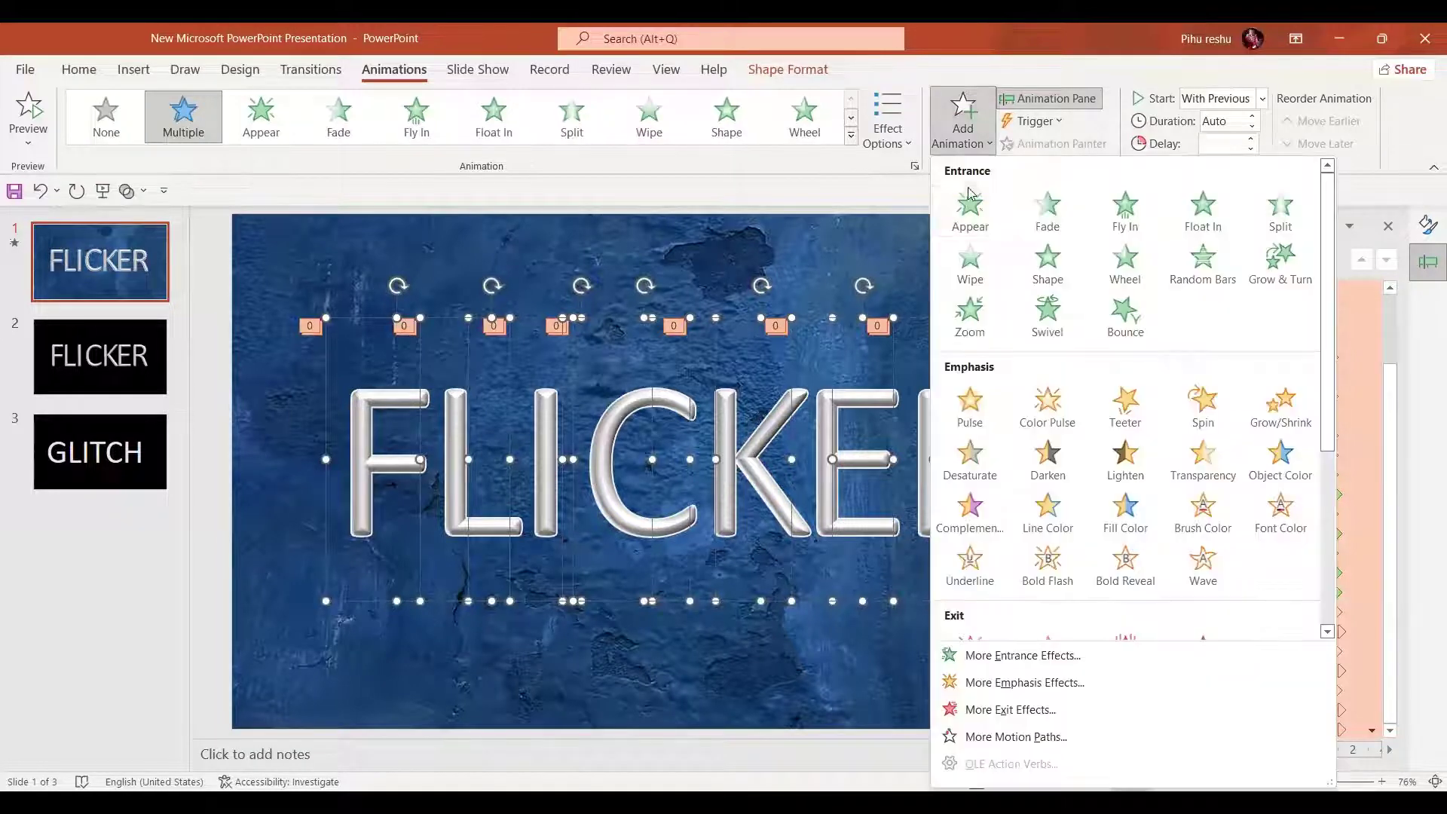
click(970, 211)
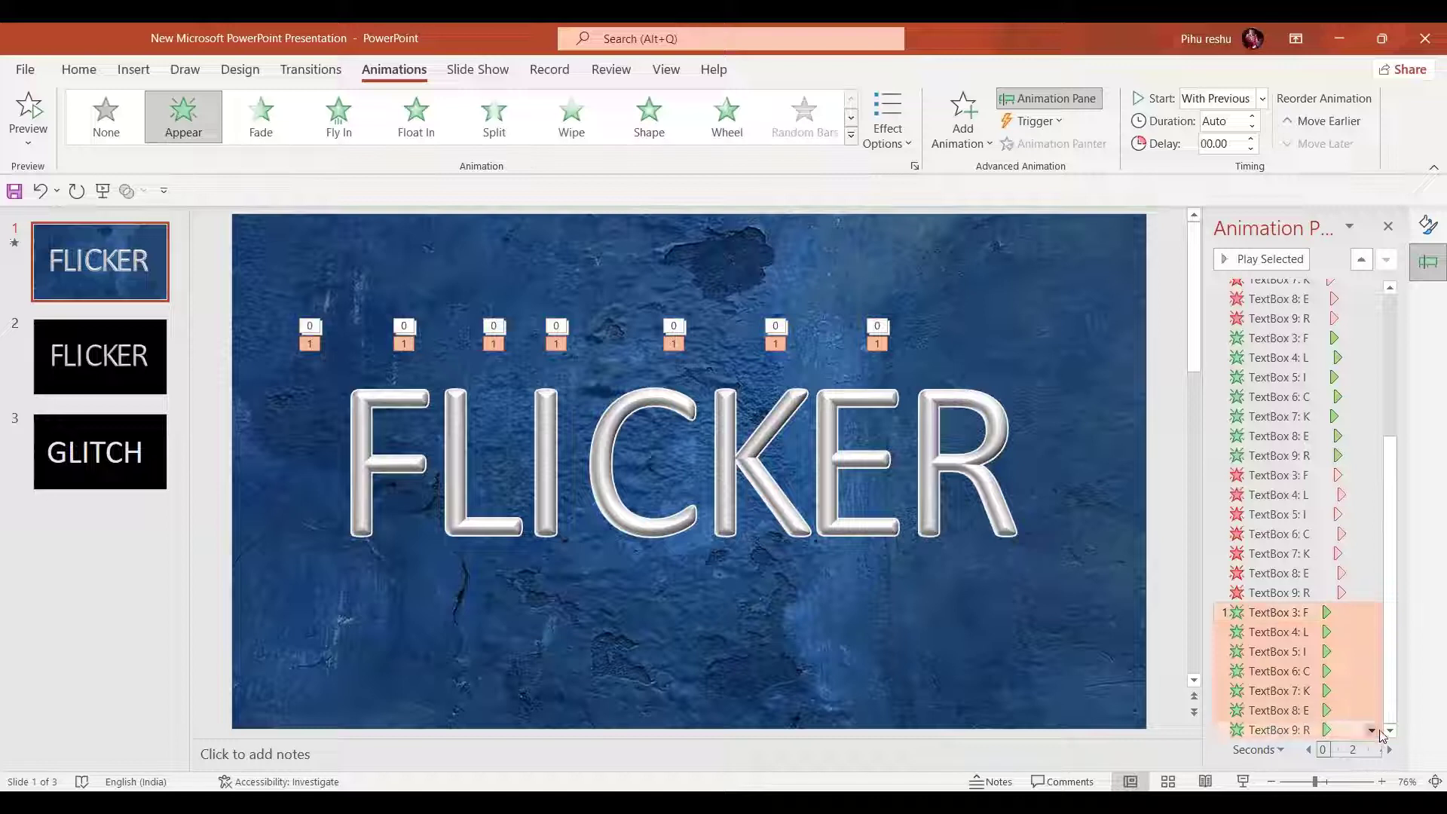
click(1372, 730)
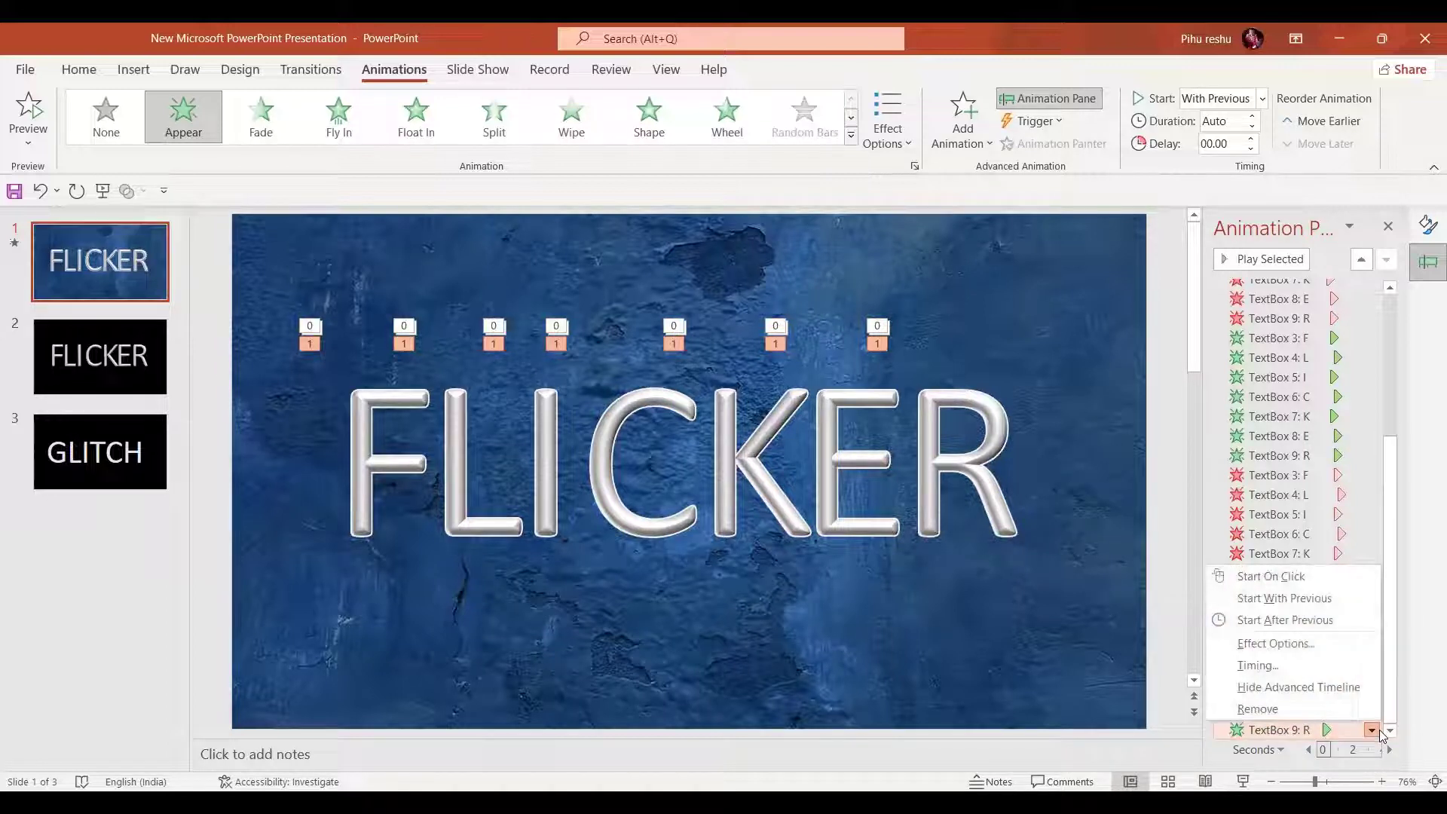
click(1278, 605)
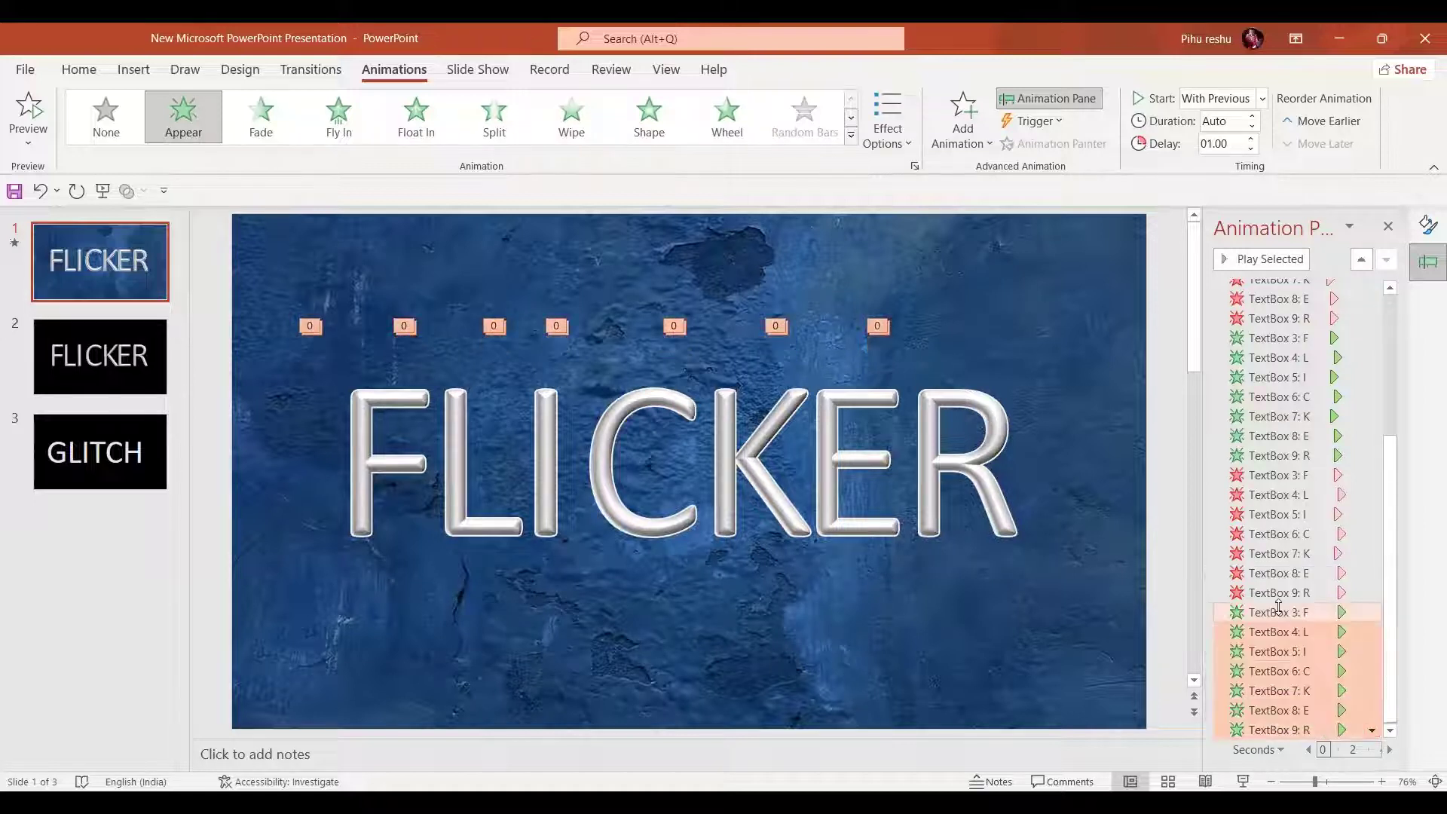
click(1253, 139)
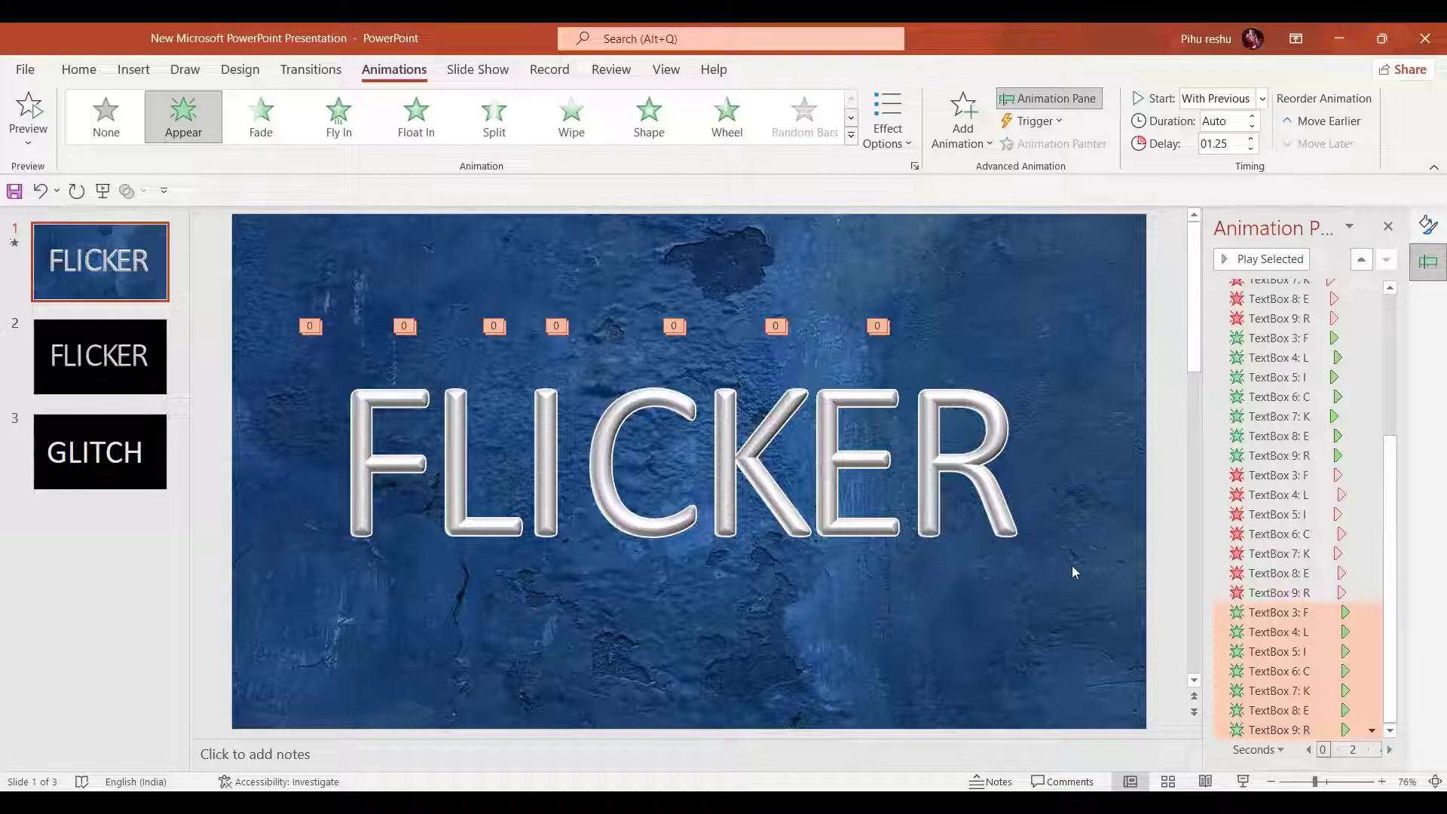
click(1048, 596)
key(ctrl+a)
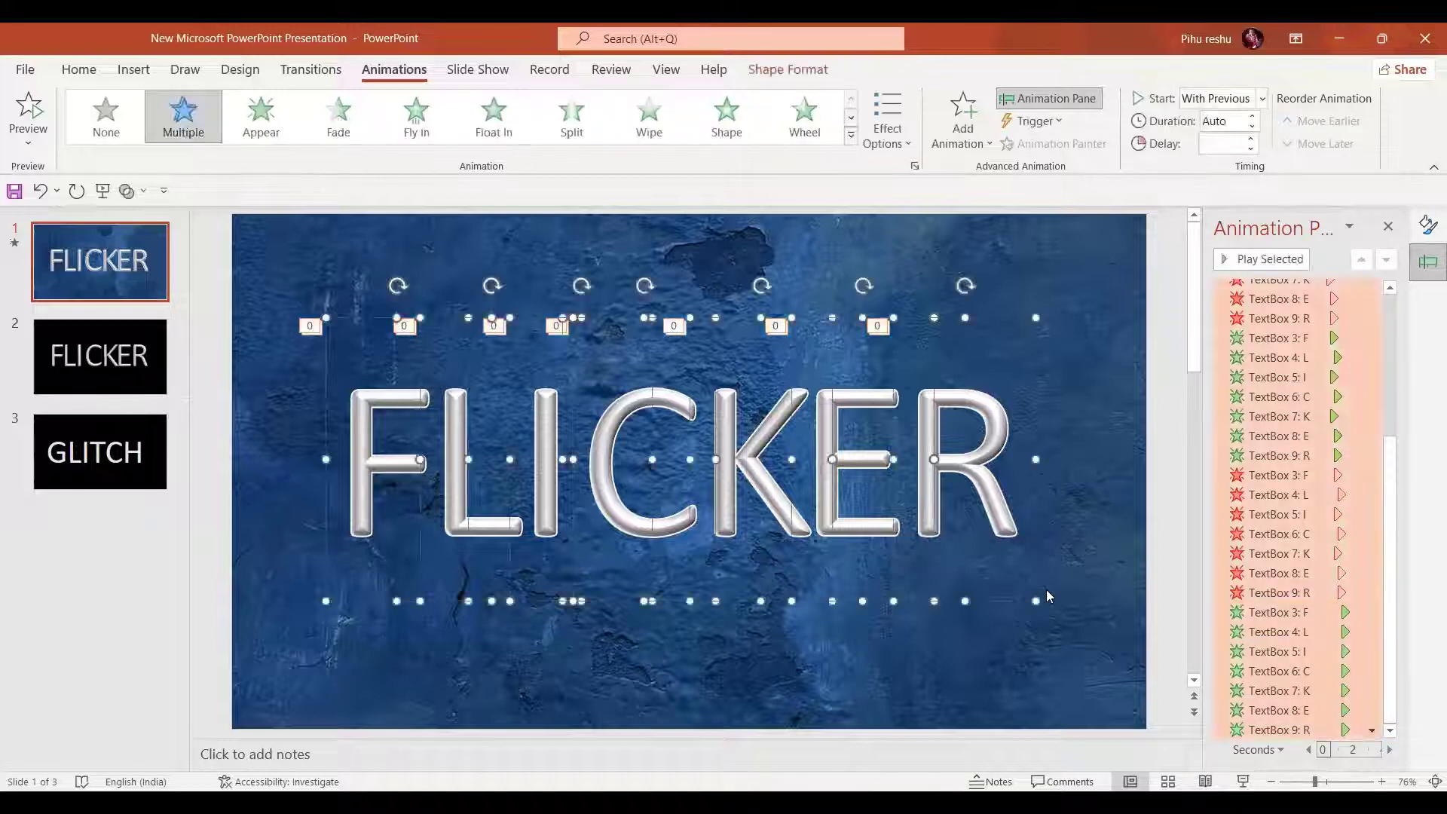
Step: Add a Disappear exit to every FLICKER letter with a 1.75 s delay, then preview the slide show
click(963, 106)
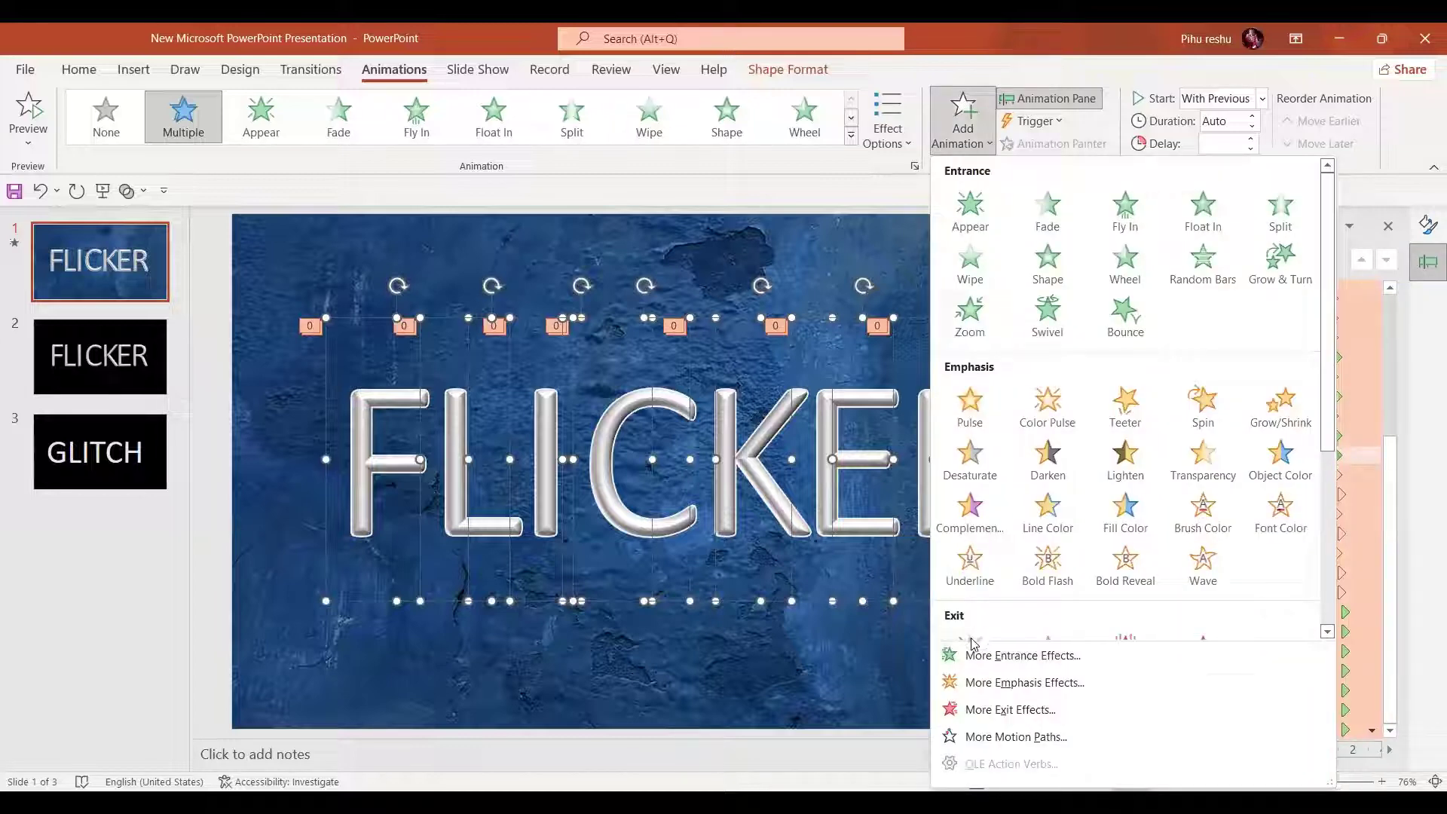
click(973, 643)
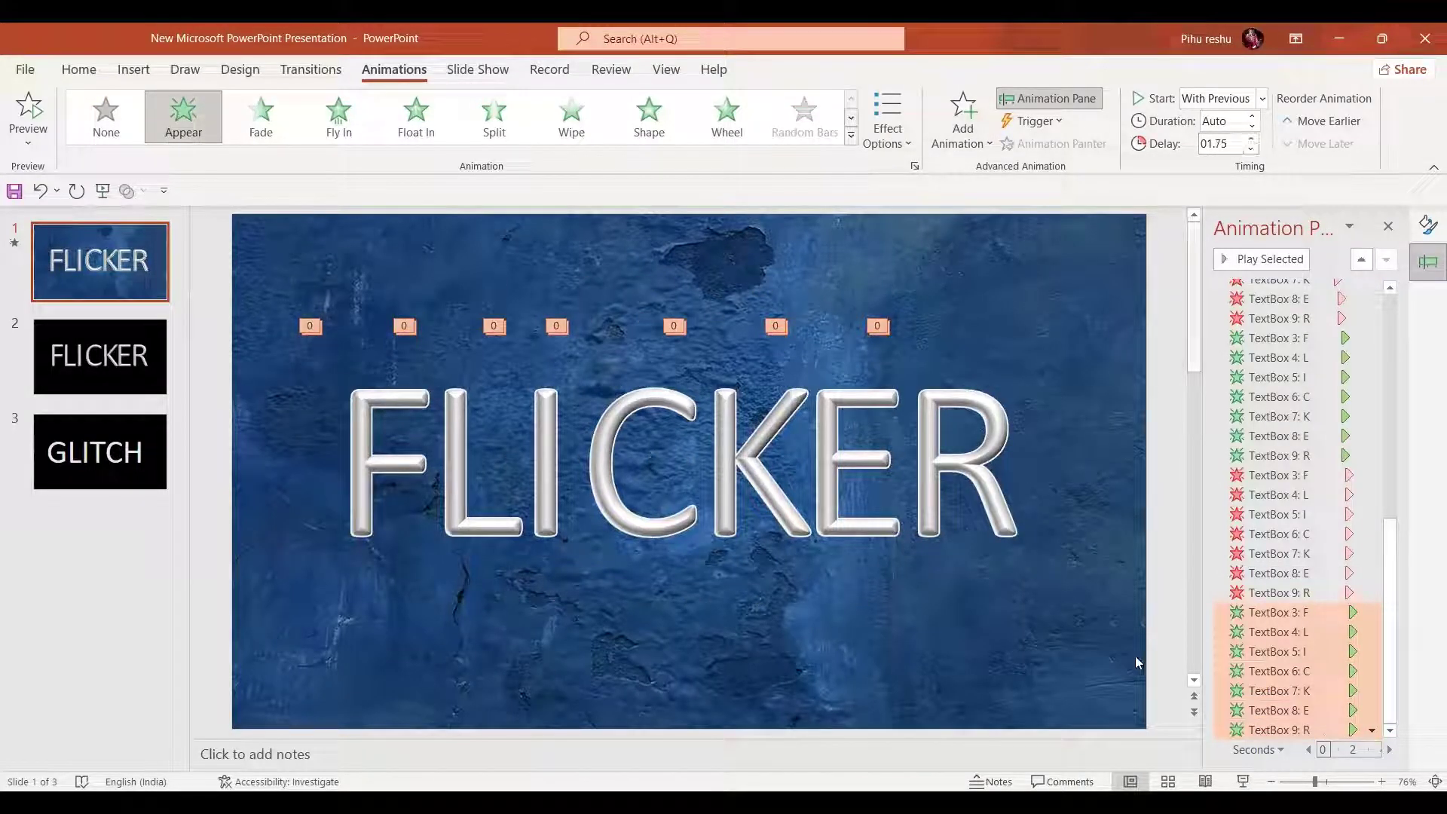
click(1173, 752)
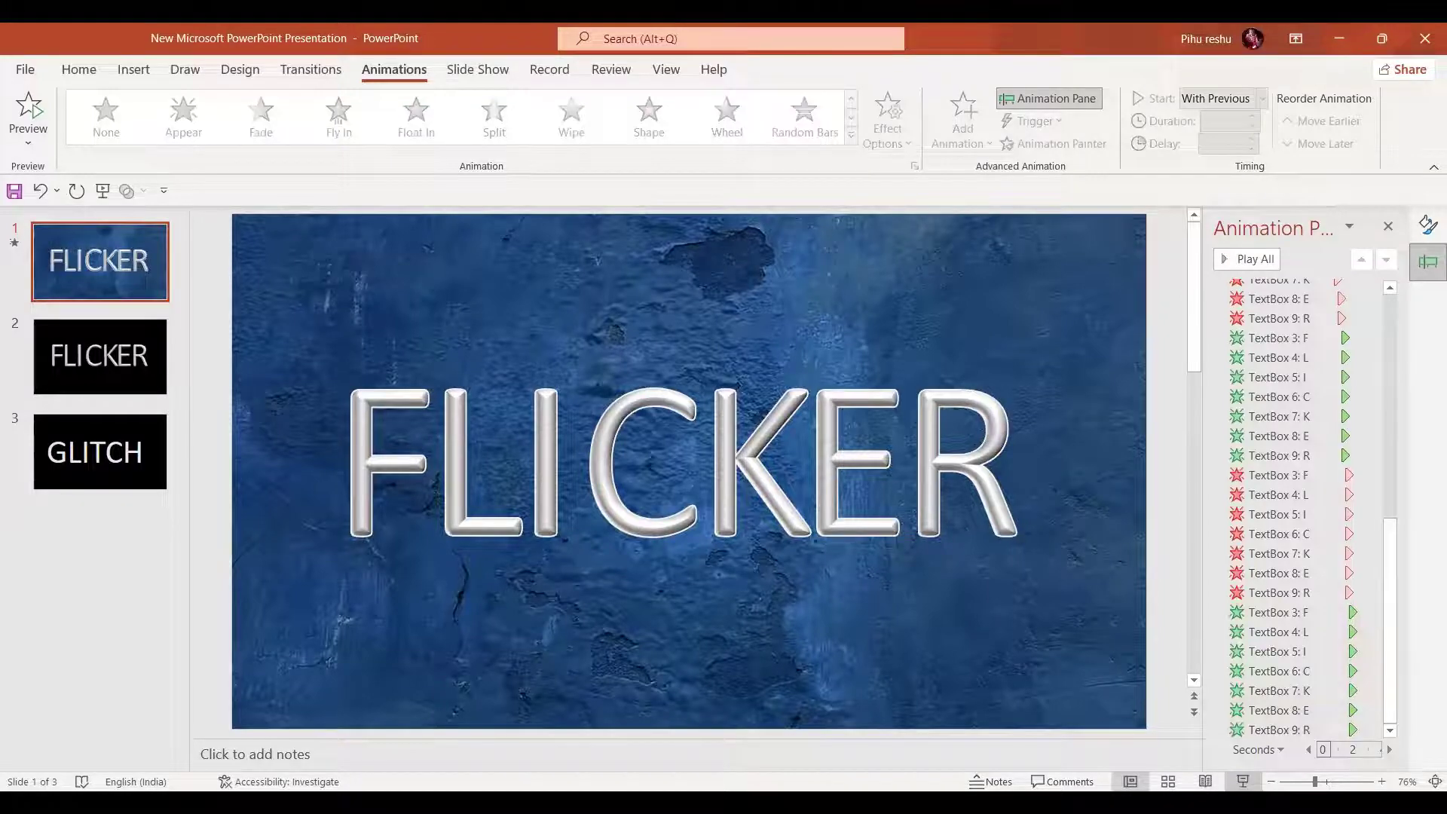
click(1244, 782)
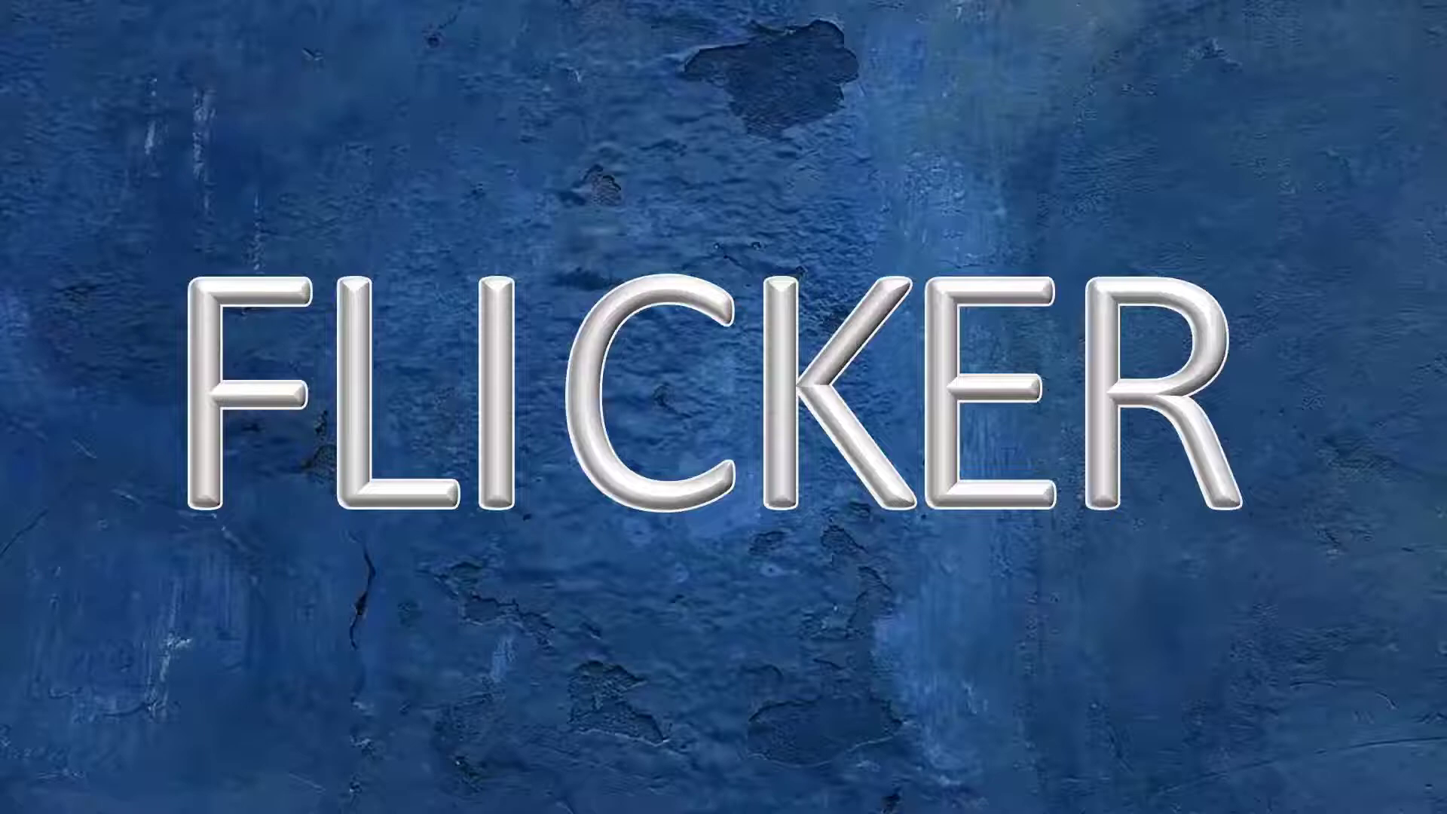
Step: End the slide-show preview and open slide 2 with the black FLICKER title
key(Escape)
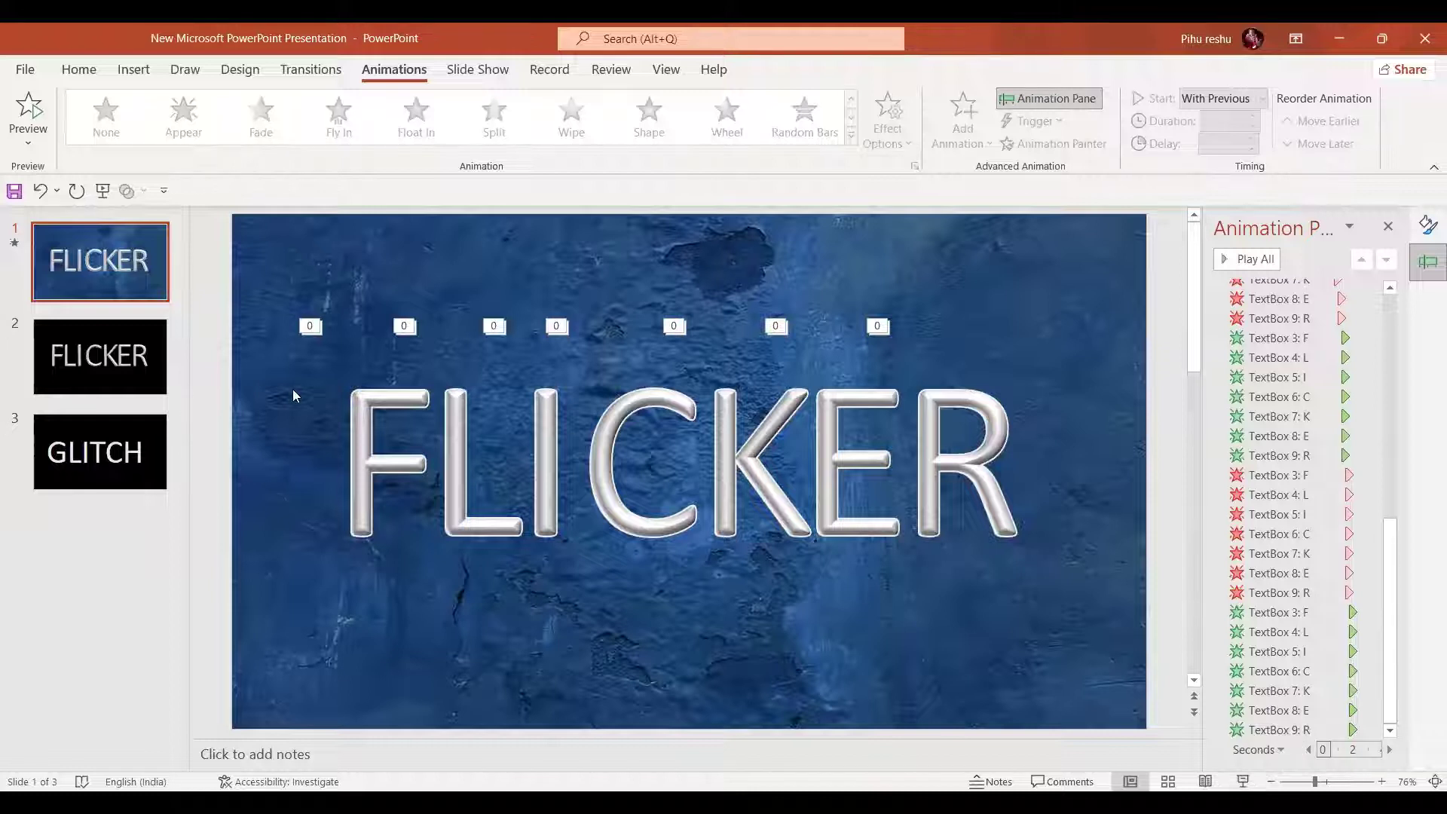
click(140, 367)
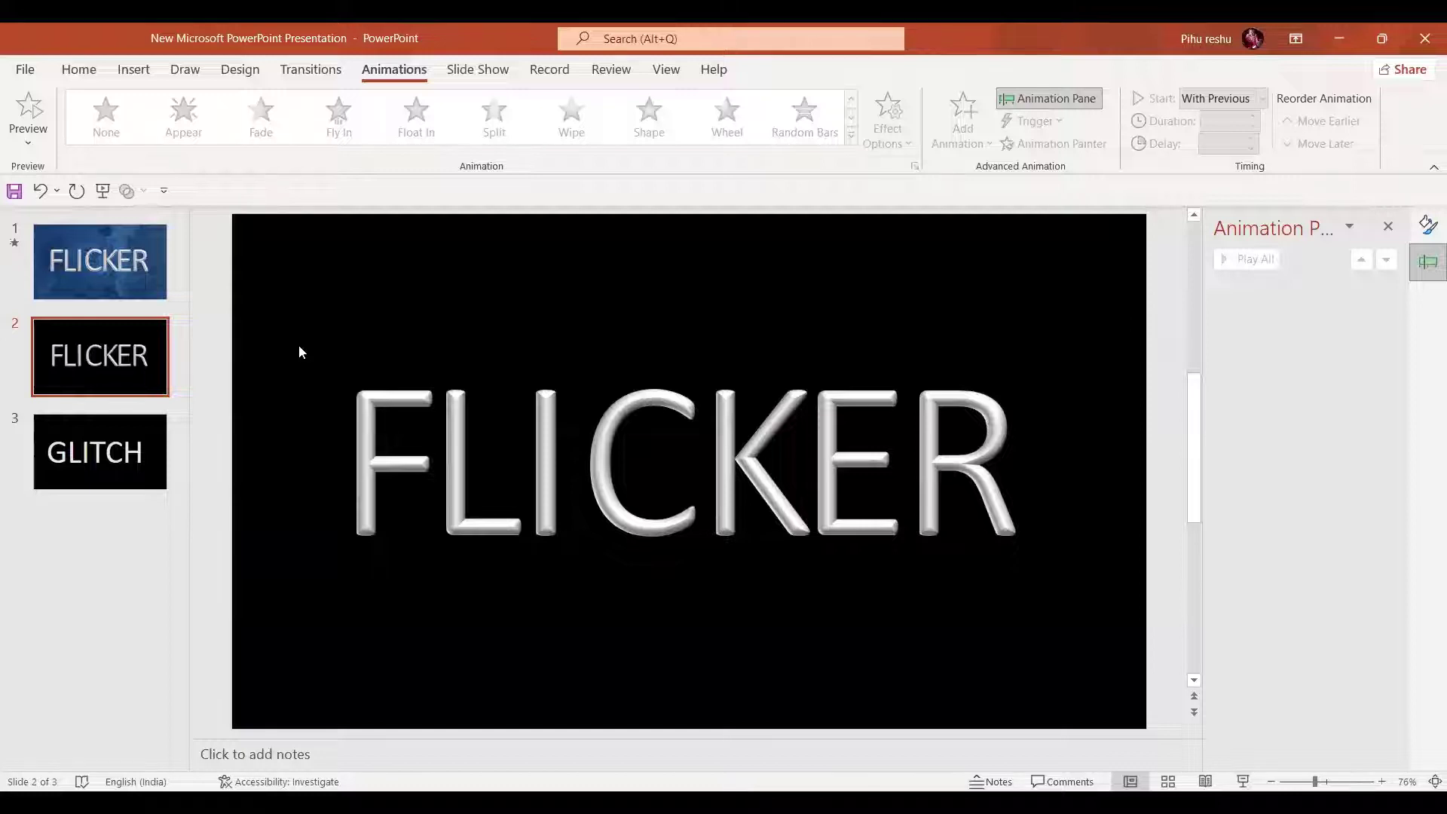
Step: Apply a black Font Color emphasis to the L, E and R letters
click(479, 525)
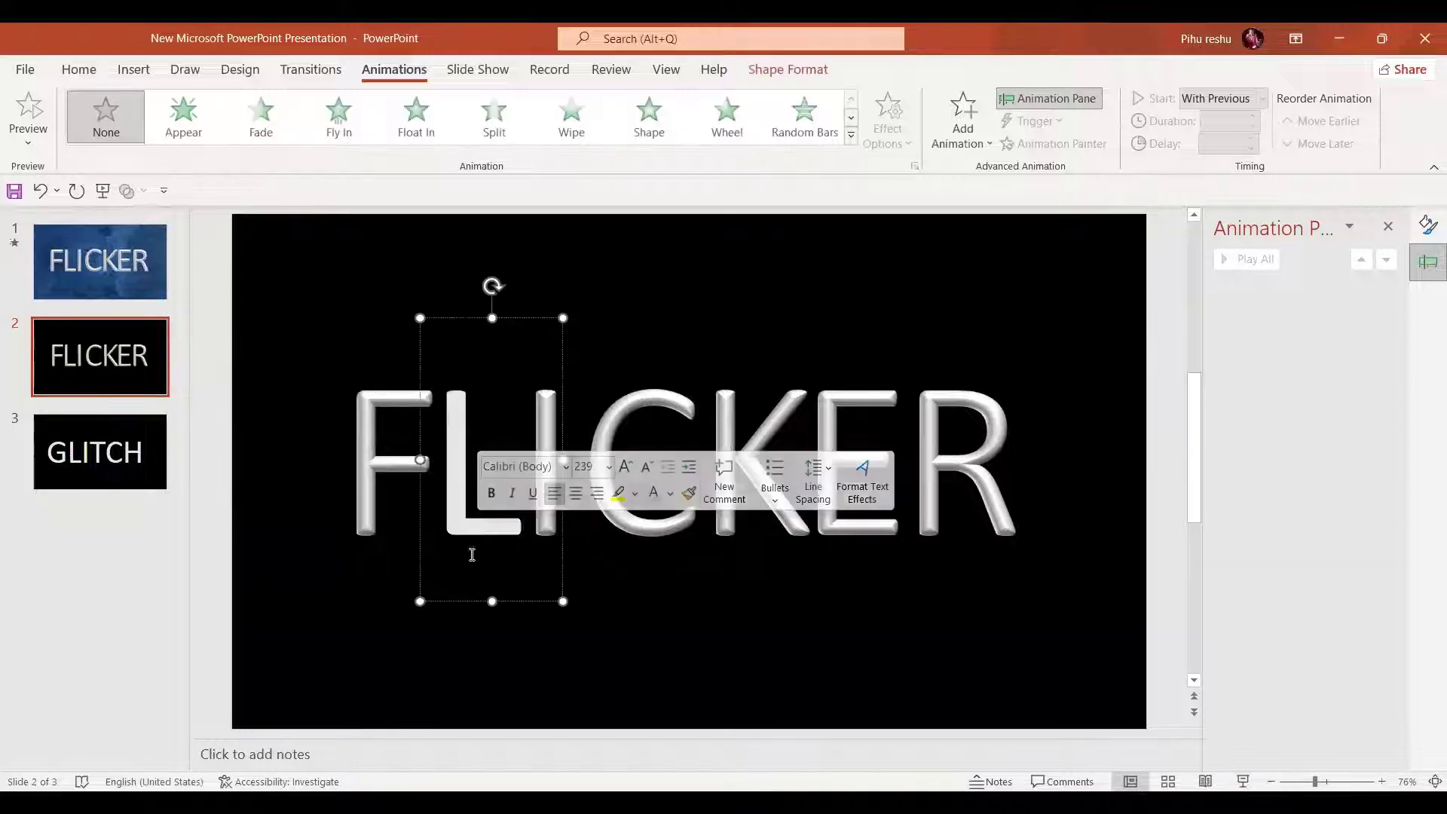
click(457, 601)
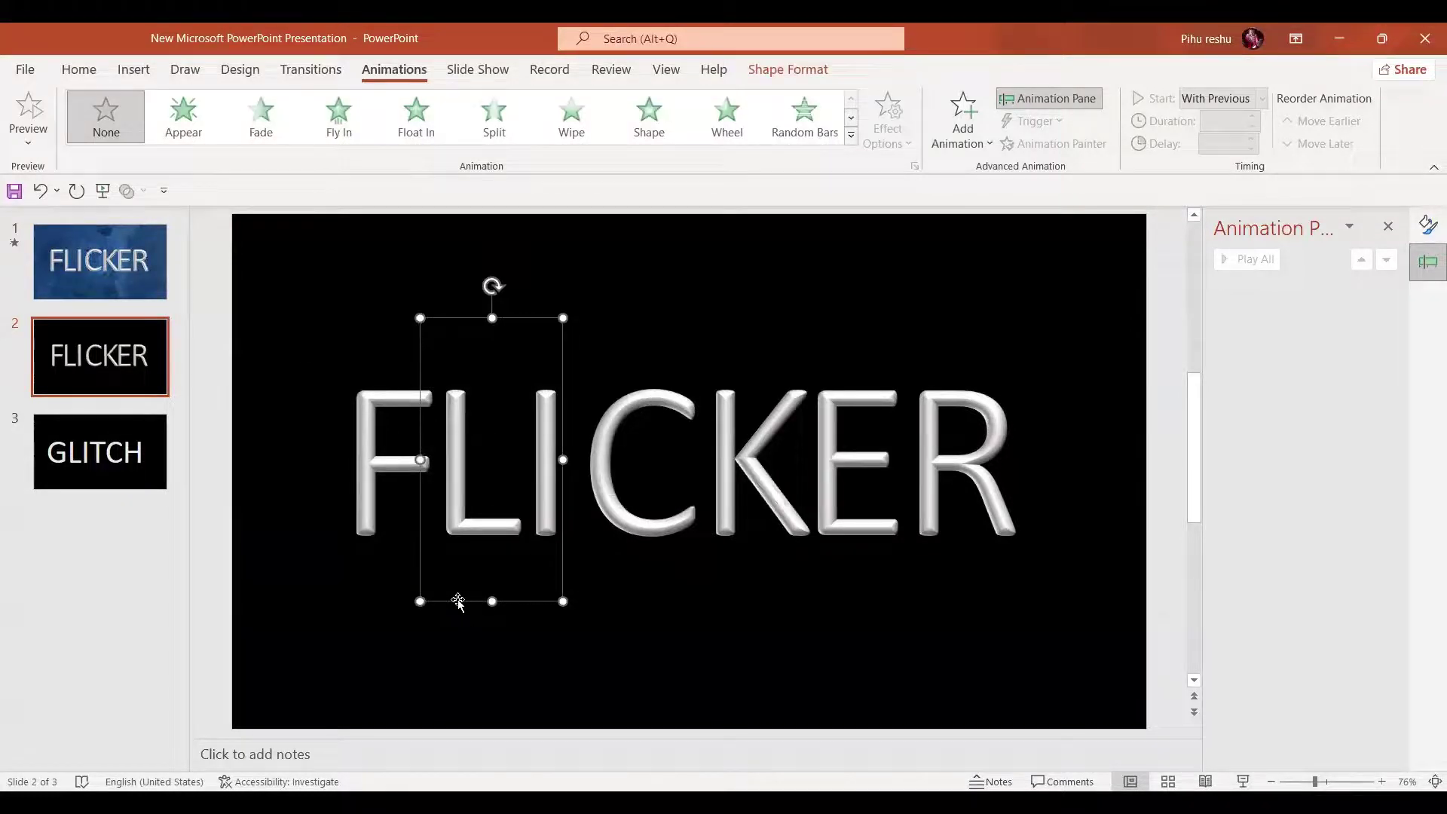
shift+click(866, 534)
shift+click(994, 515)
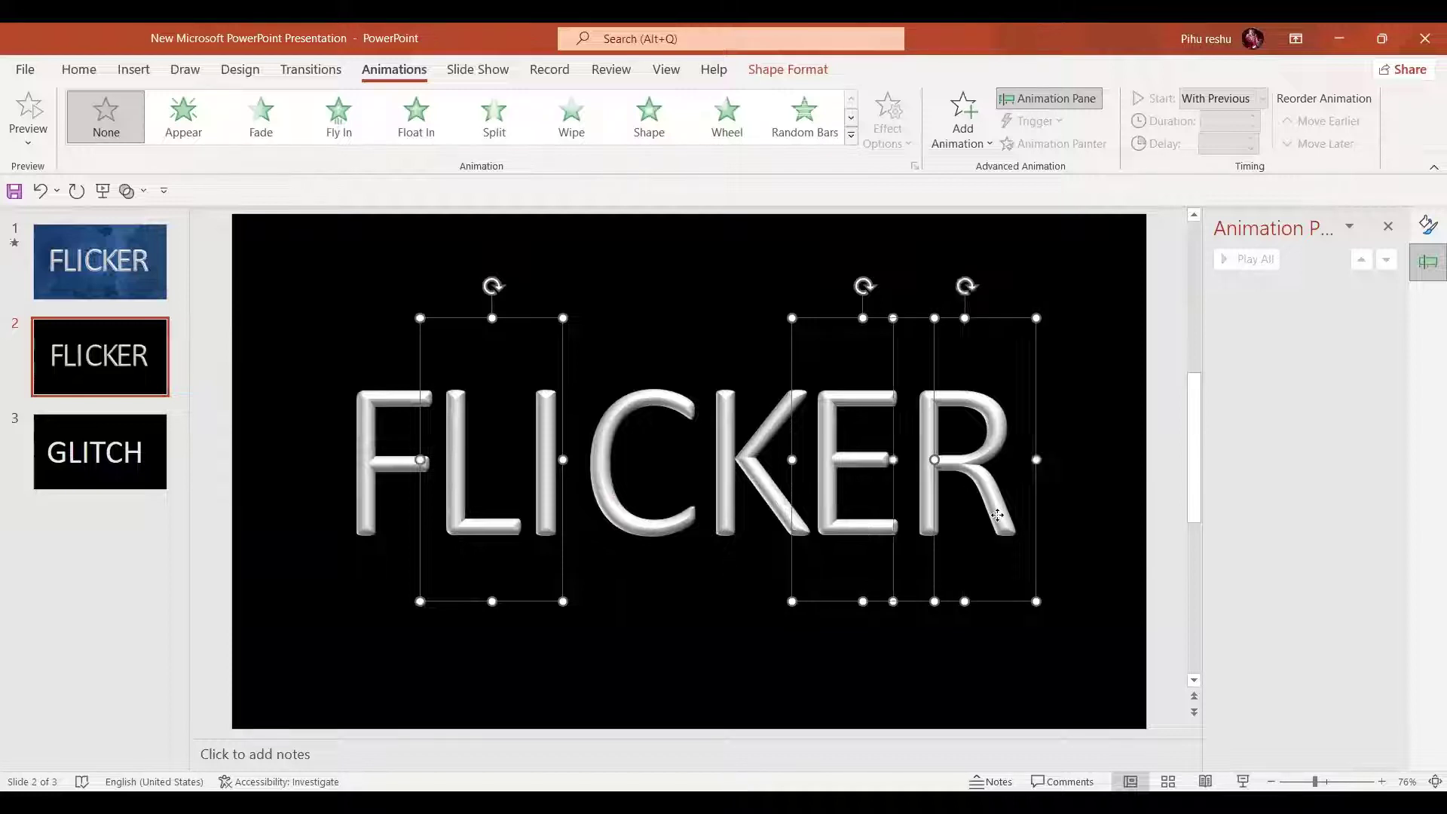
click(852, 139)
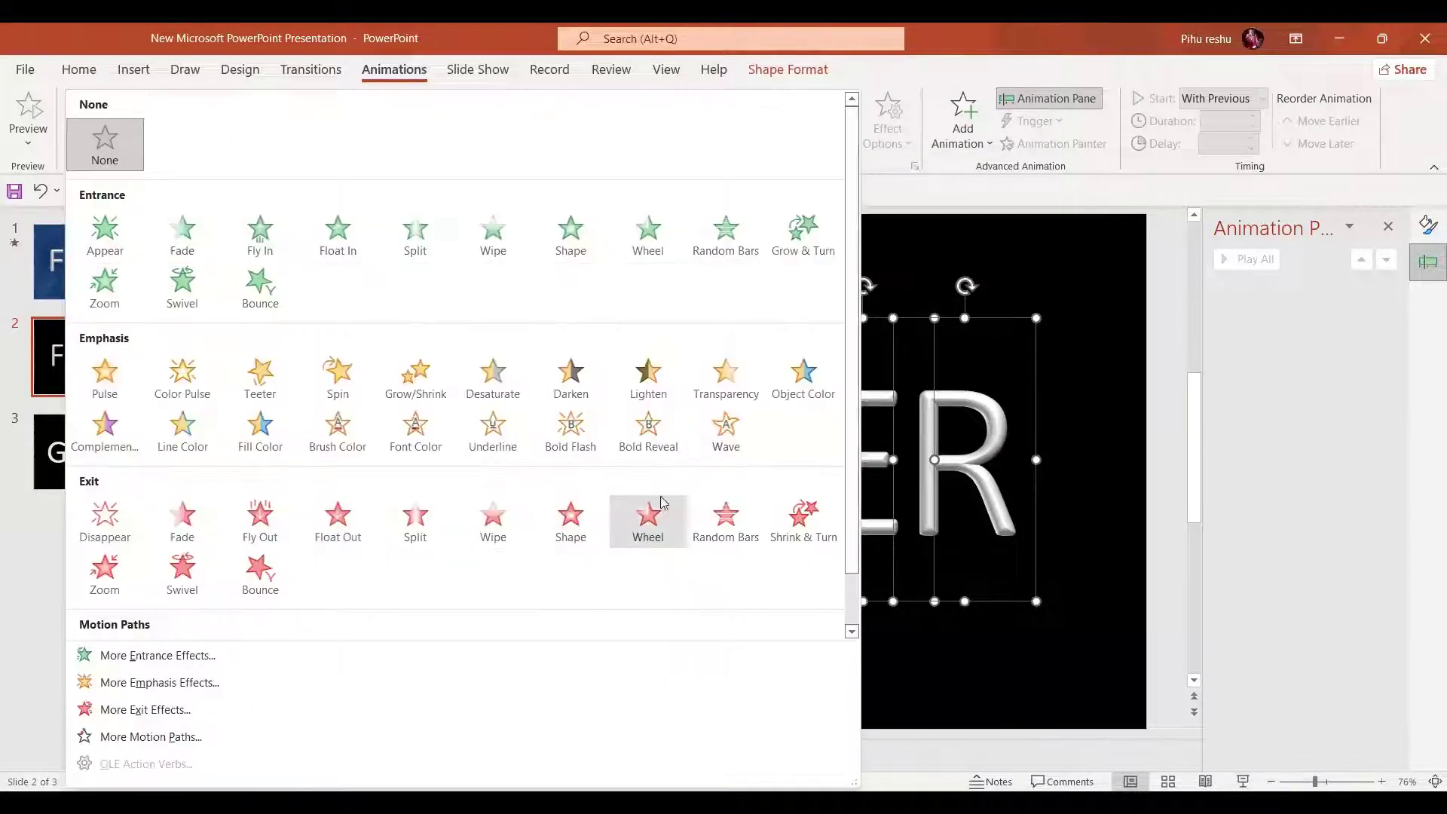
click(415, 429)
click(893, 137)
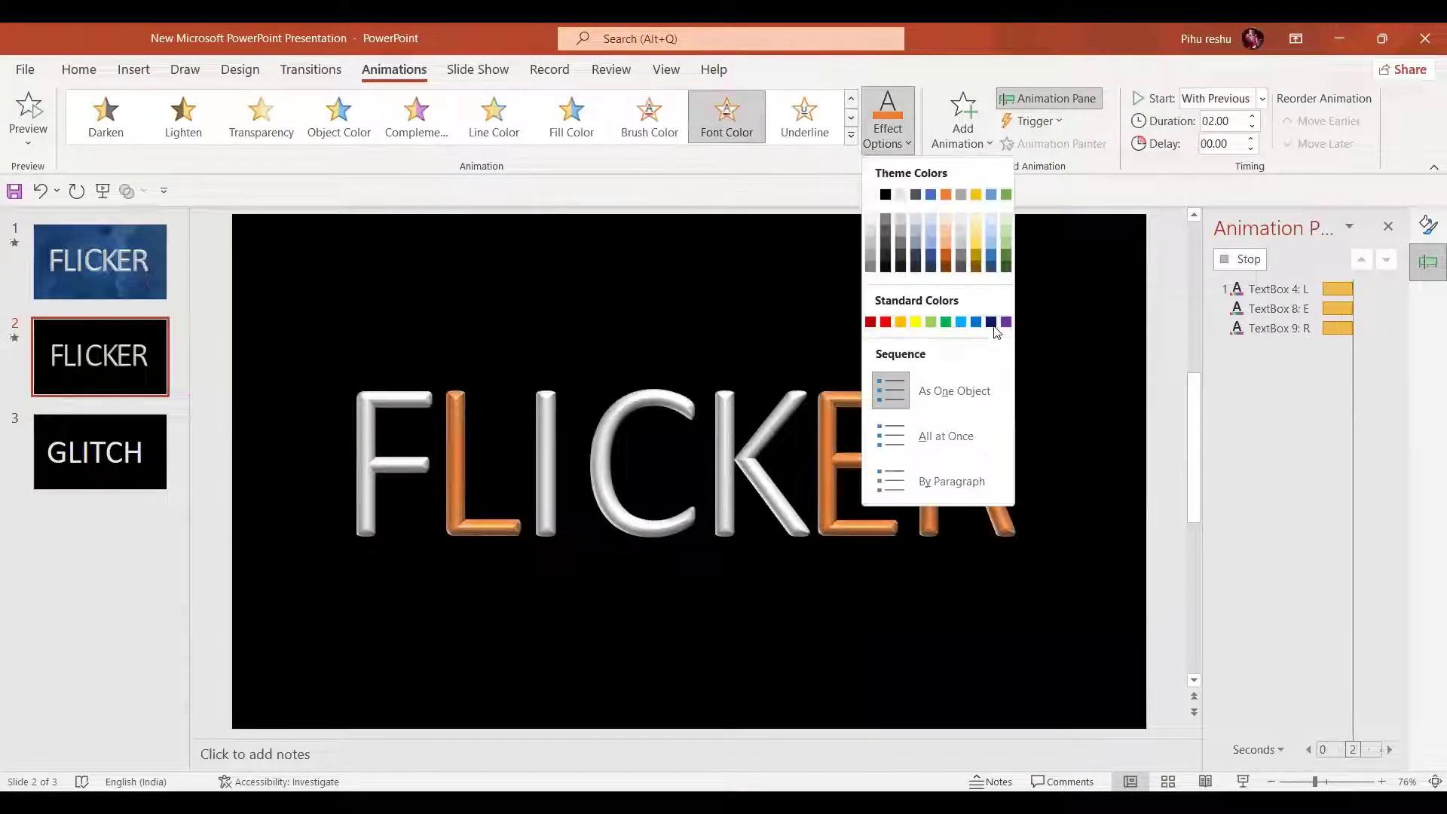
click(886, 268)
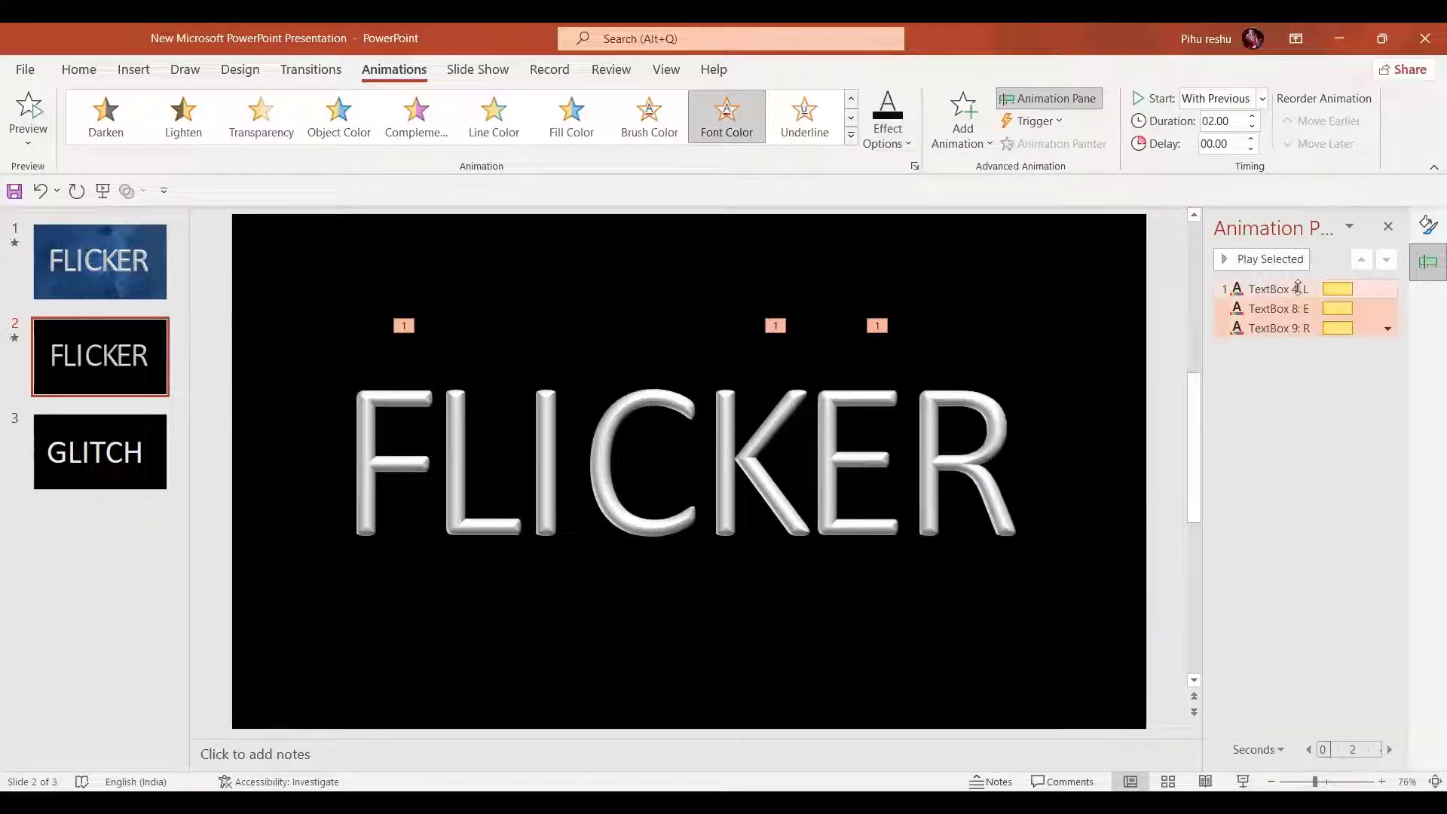
Step: Set the colour change to With Previous, 1 s duration, with Auto-reverse
click(1389, 330)
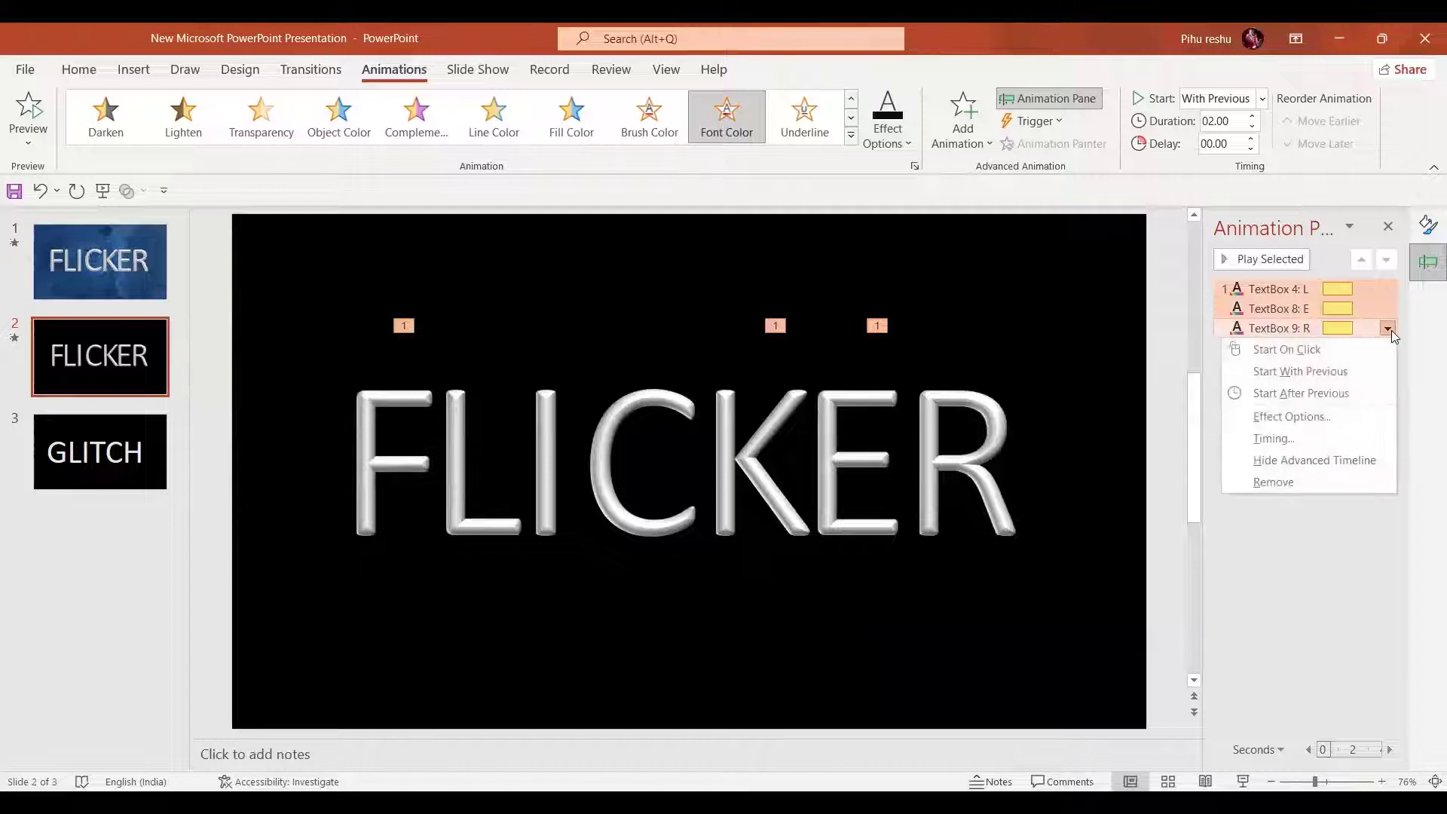
click(1344, 370)
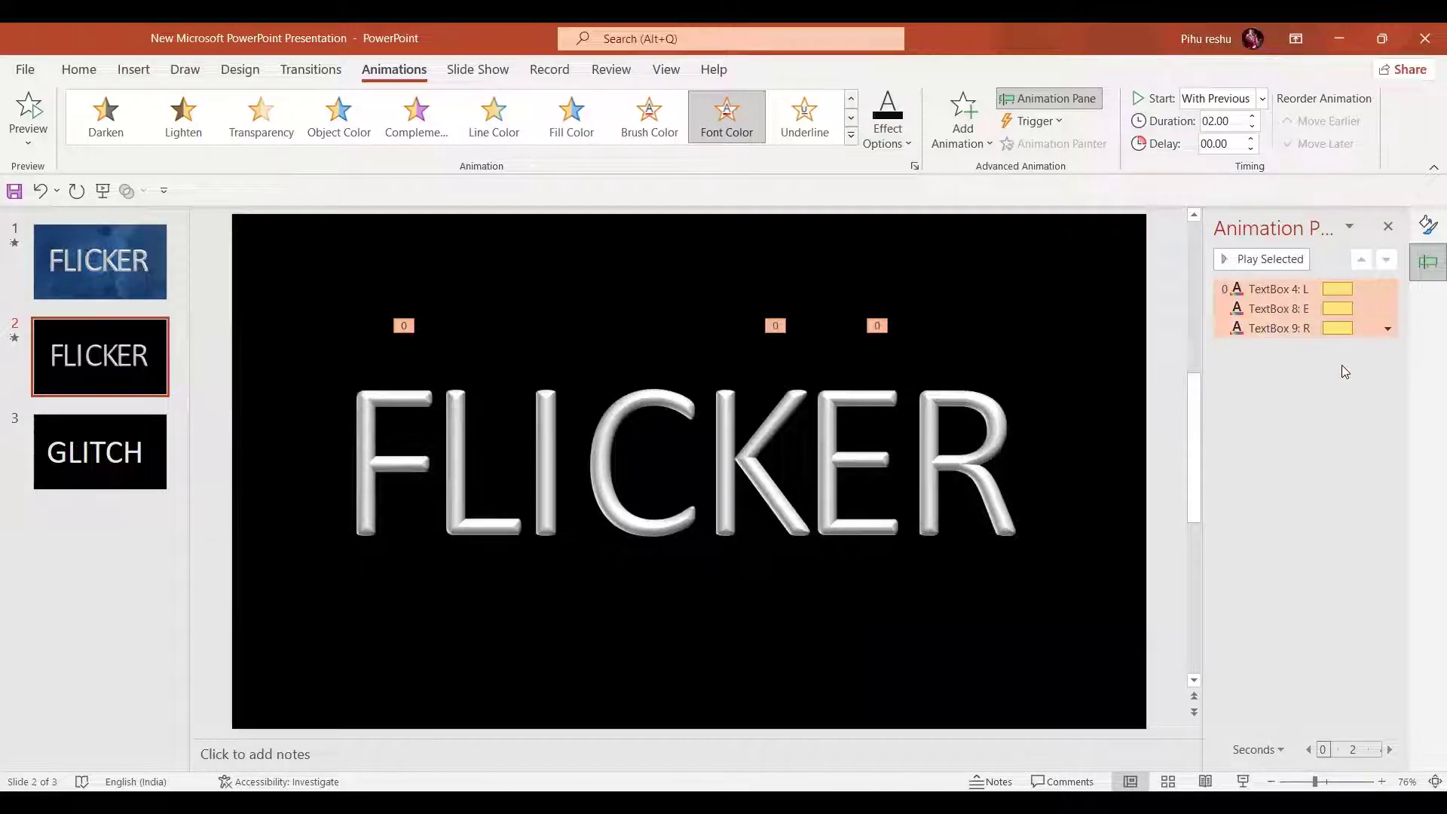
click(1254, 131)
click(1254, 131)
click(1254, 131)
click(1254, 131)
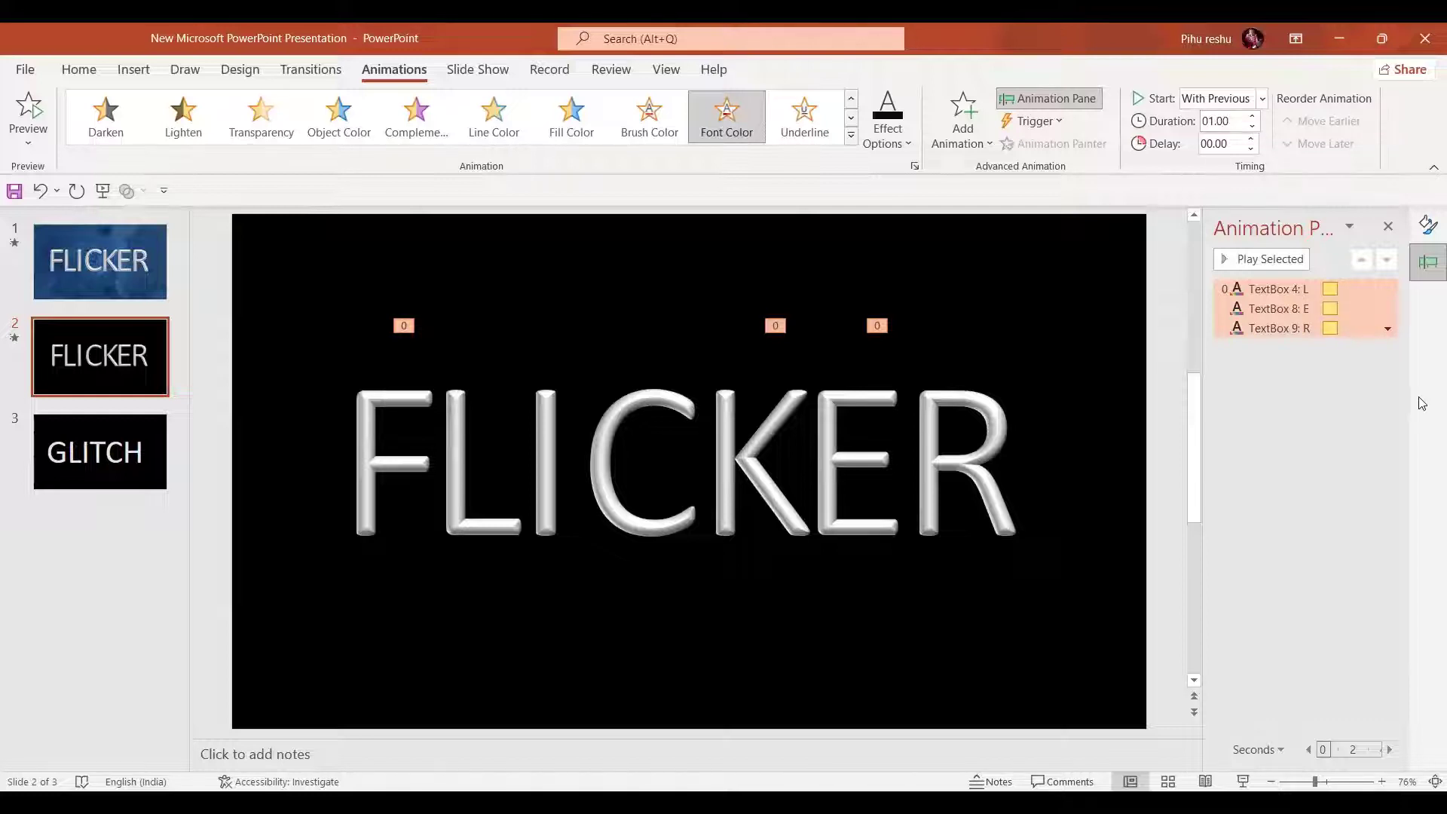
click(1388, 329)
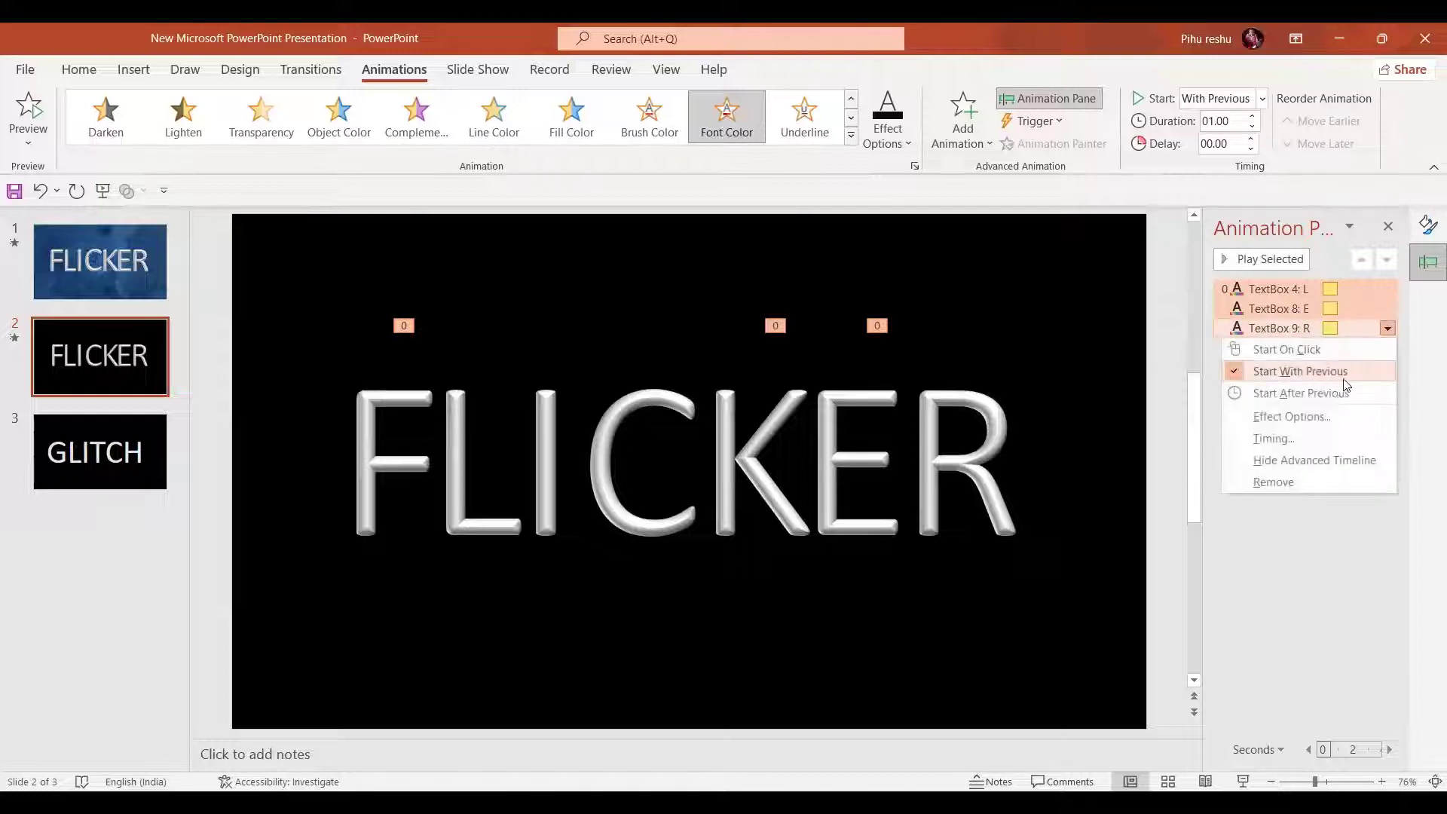
click(1332, 417)
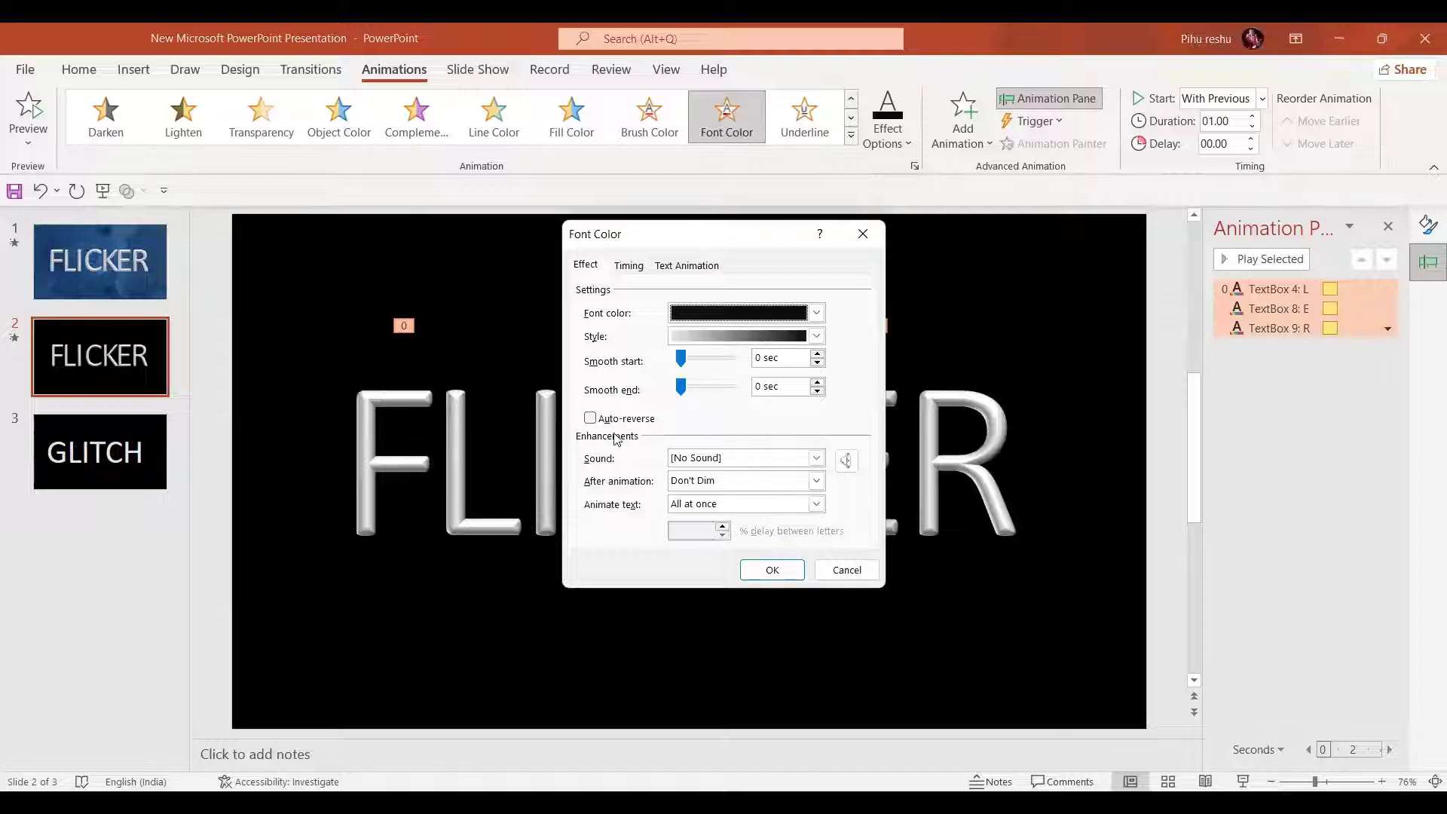
click(594, 419)
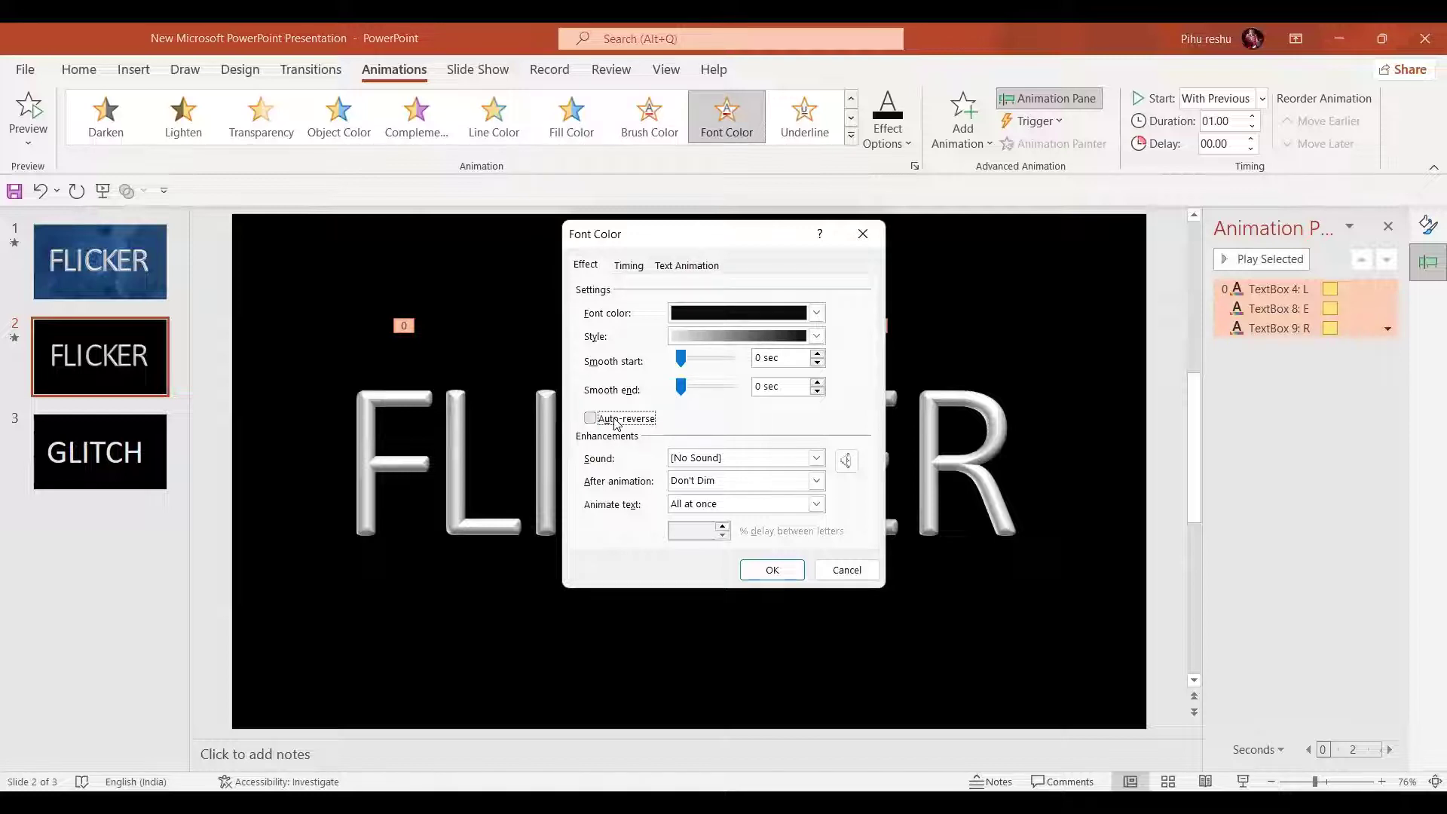
click(775, 572)
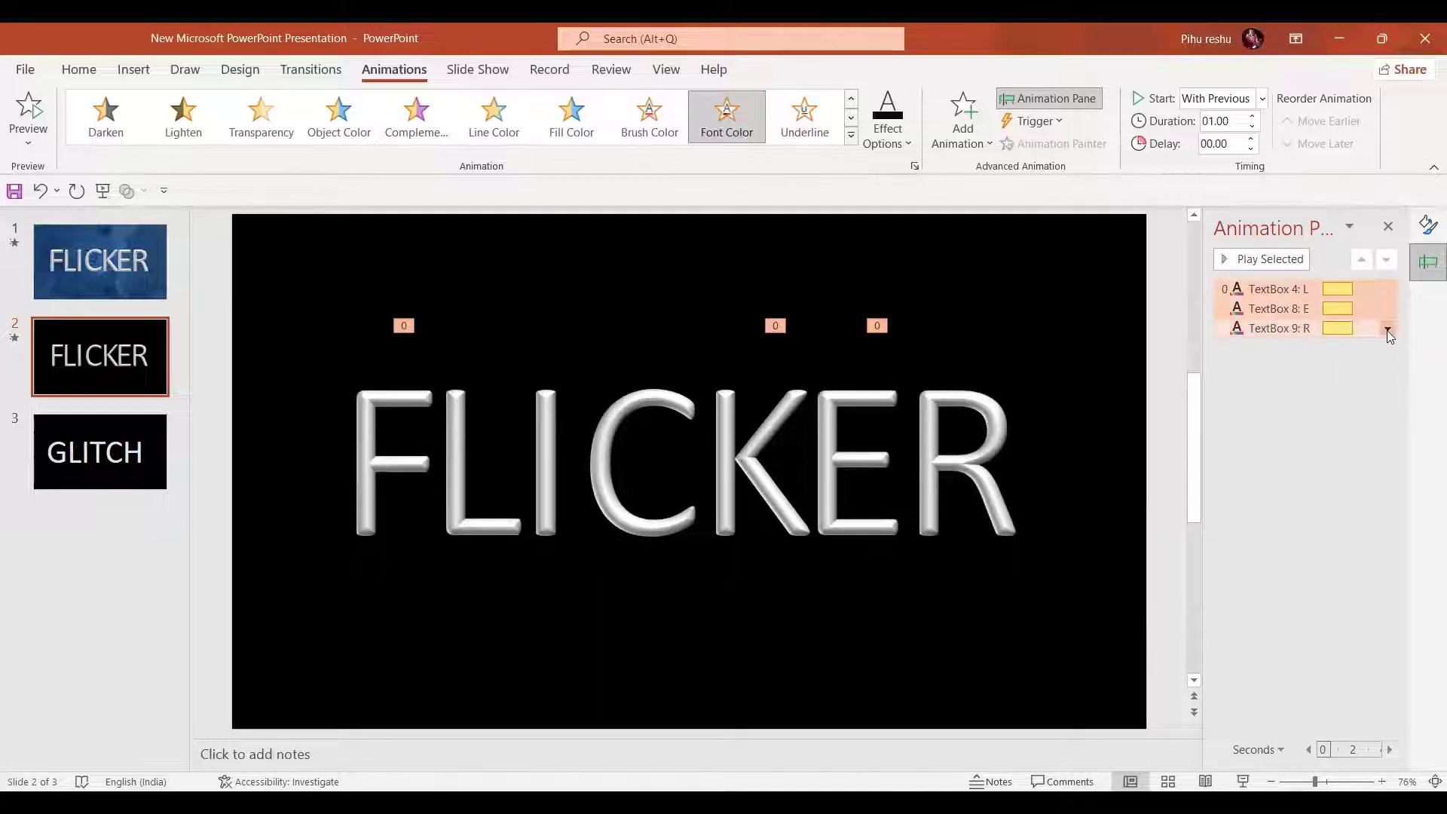
Step: Apply a near-black Font Color emphasis to the F, I, C and K letters
click(363, 516)
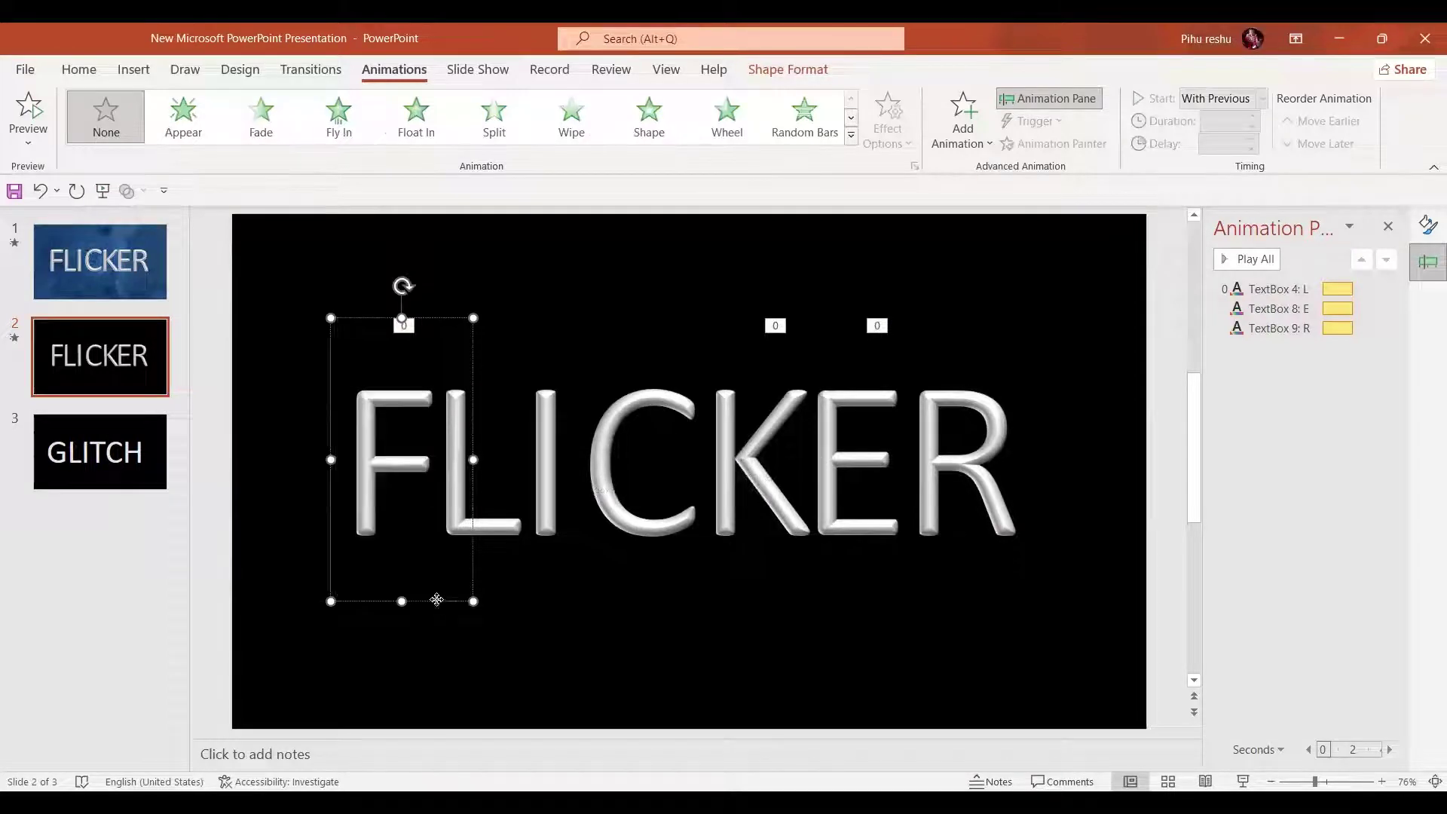
shift+click(546, 524)
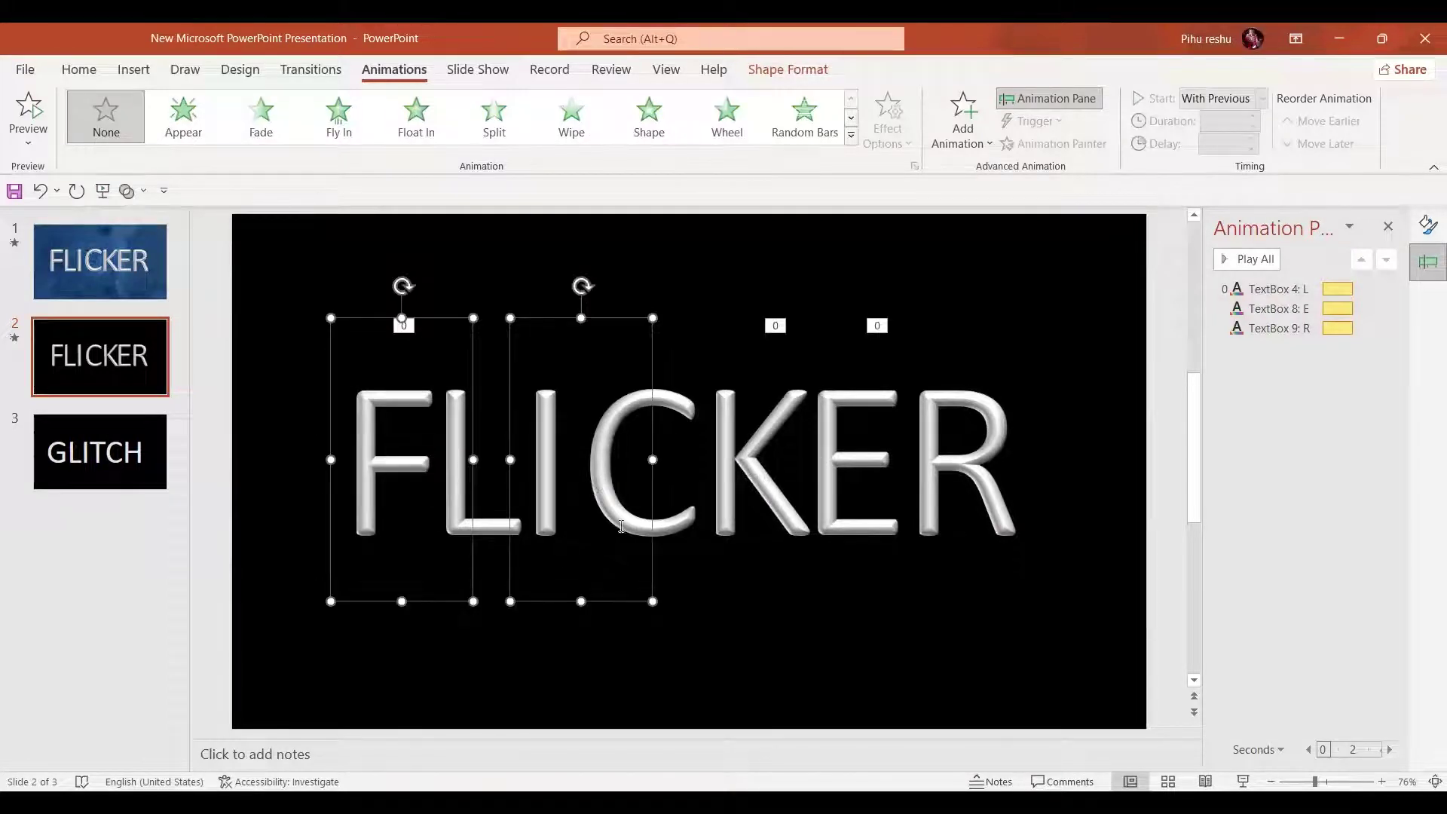
shift+click(686, 526)
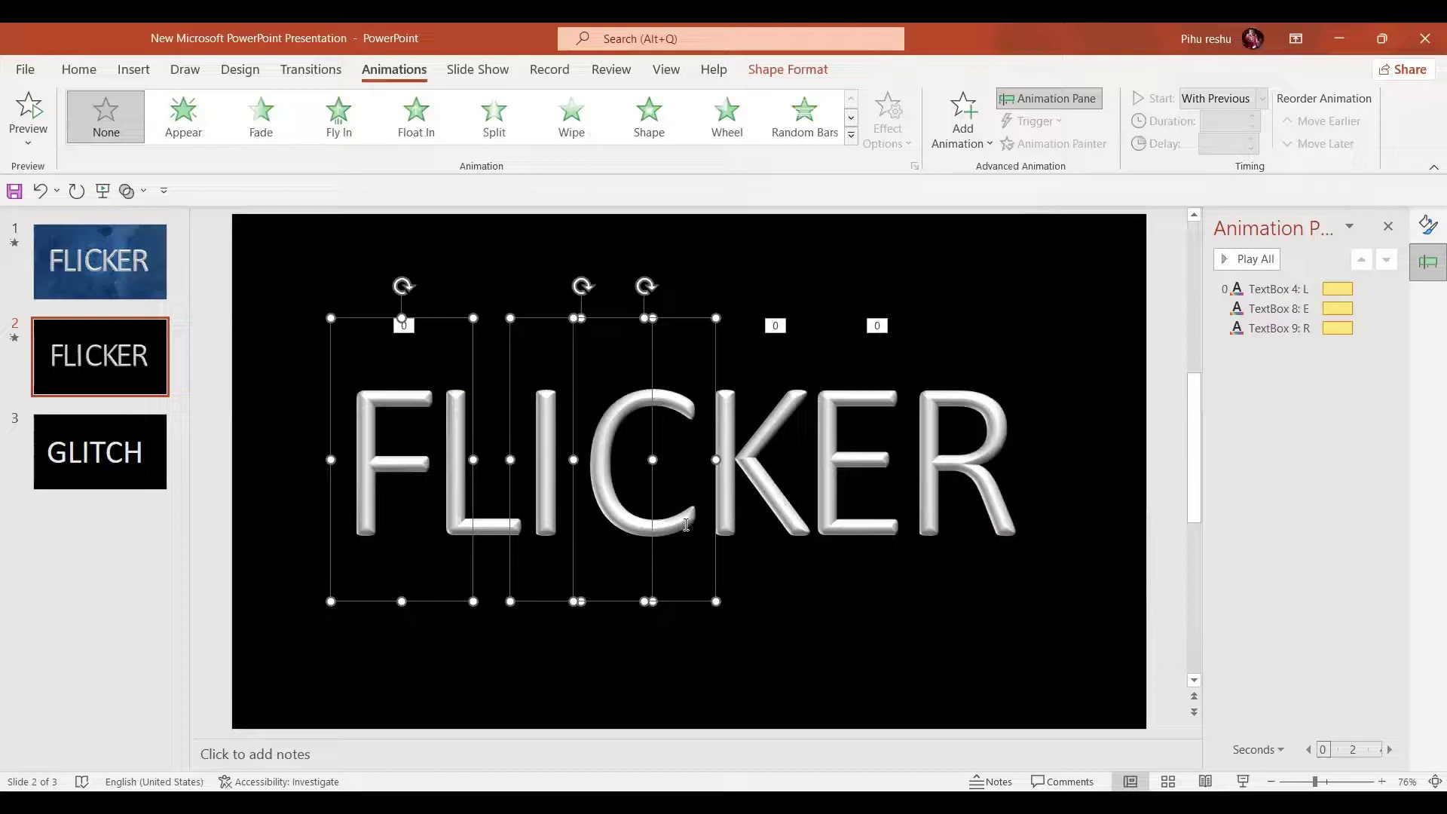
shift+click(778, 514)
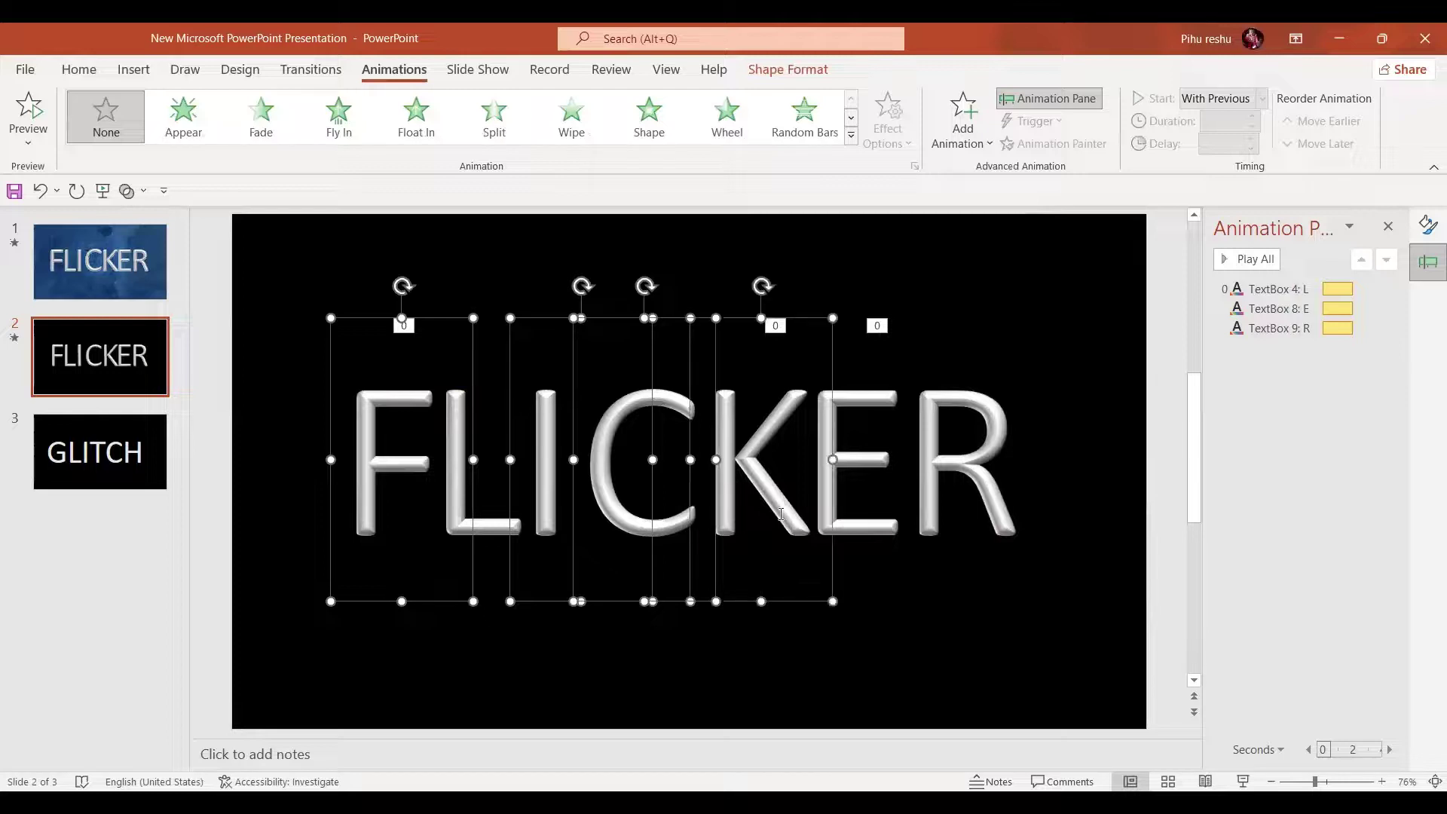
click(851, 136)
click(414, 445)
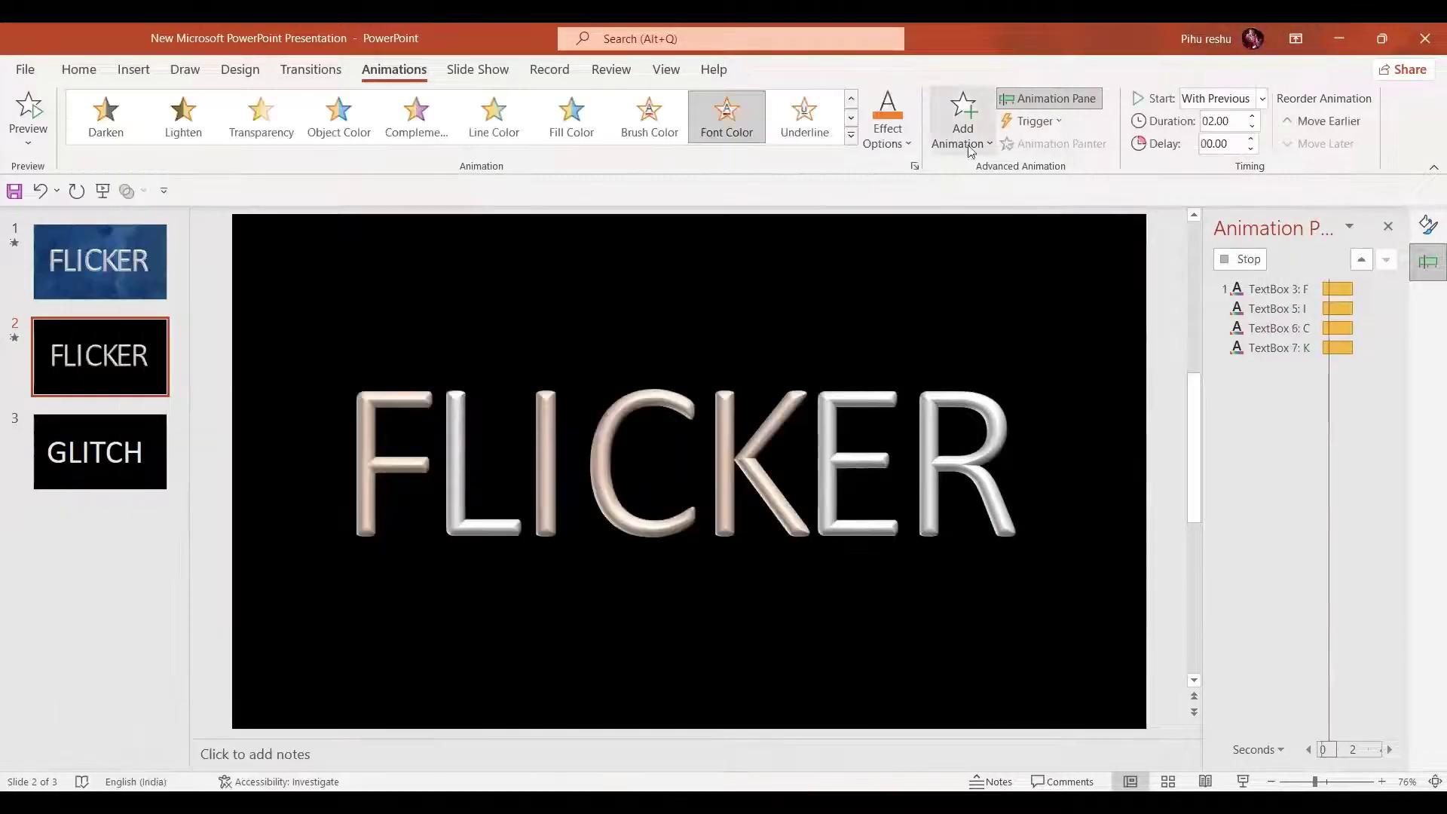
click(888, 151)
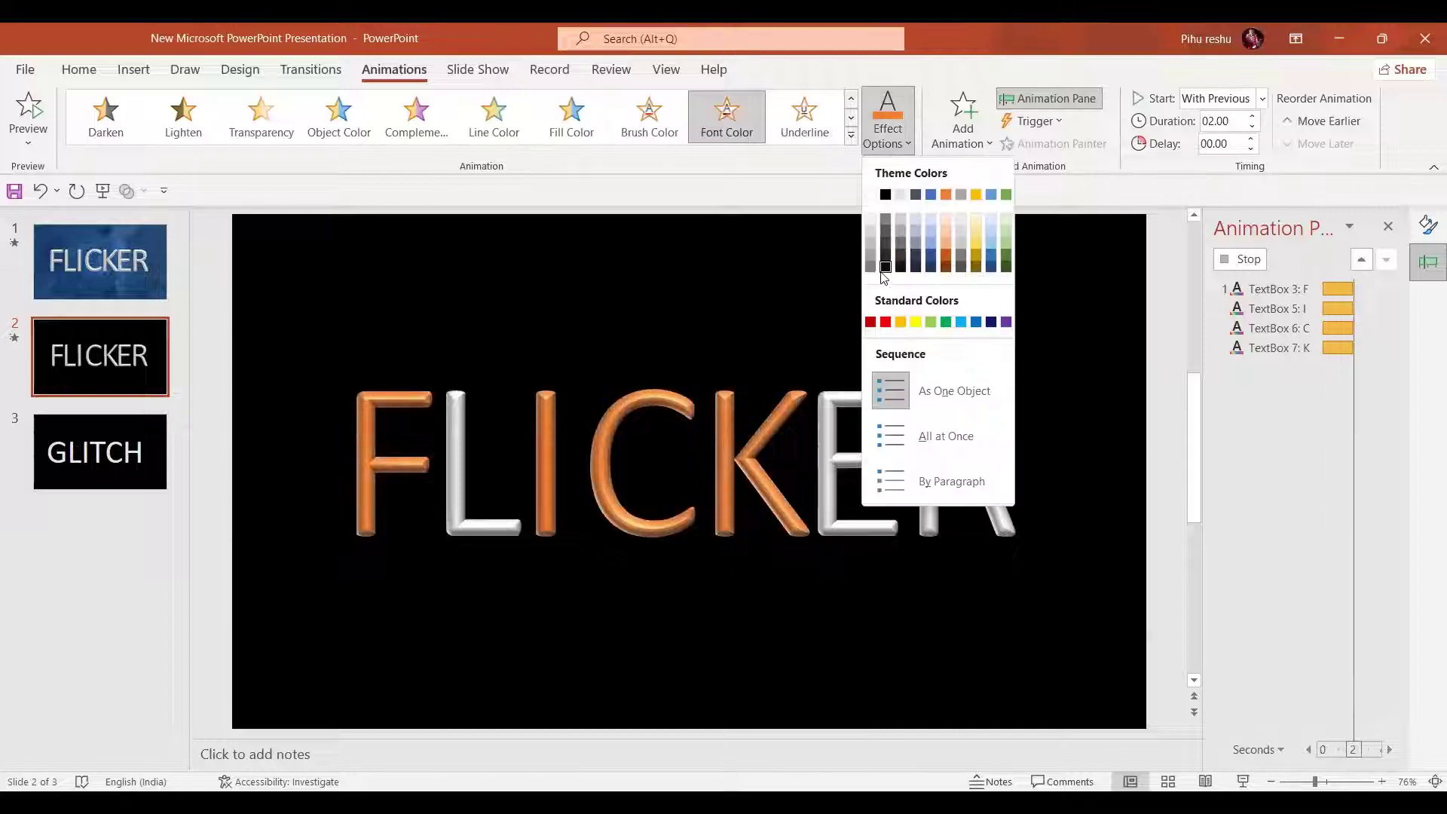
click(886, 268)
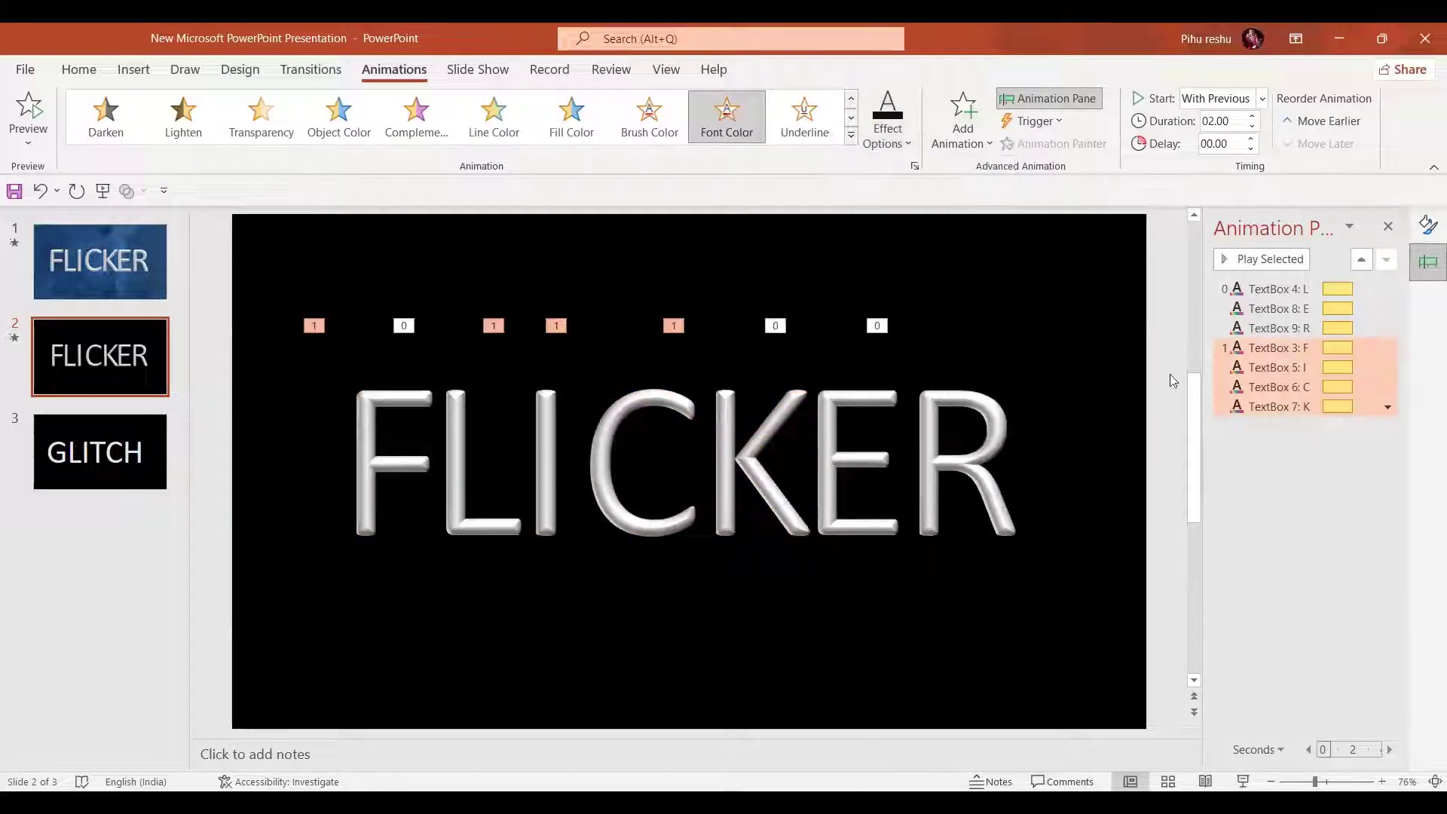
Step: Make the four colour flashes start With Previous and auto-reverse
click(1388, 408)
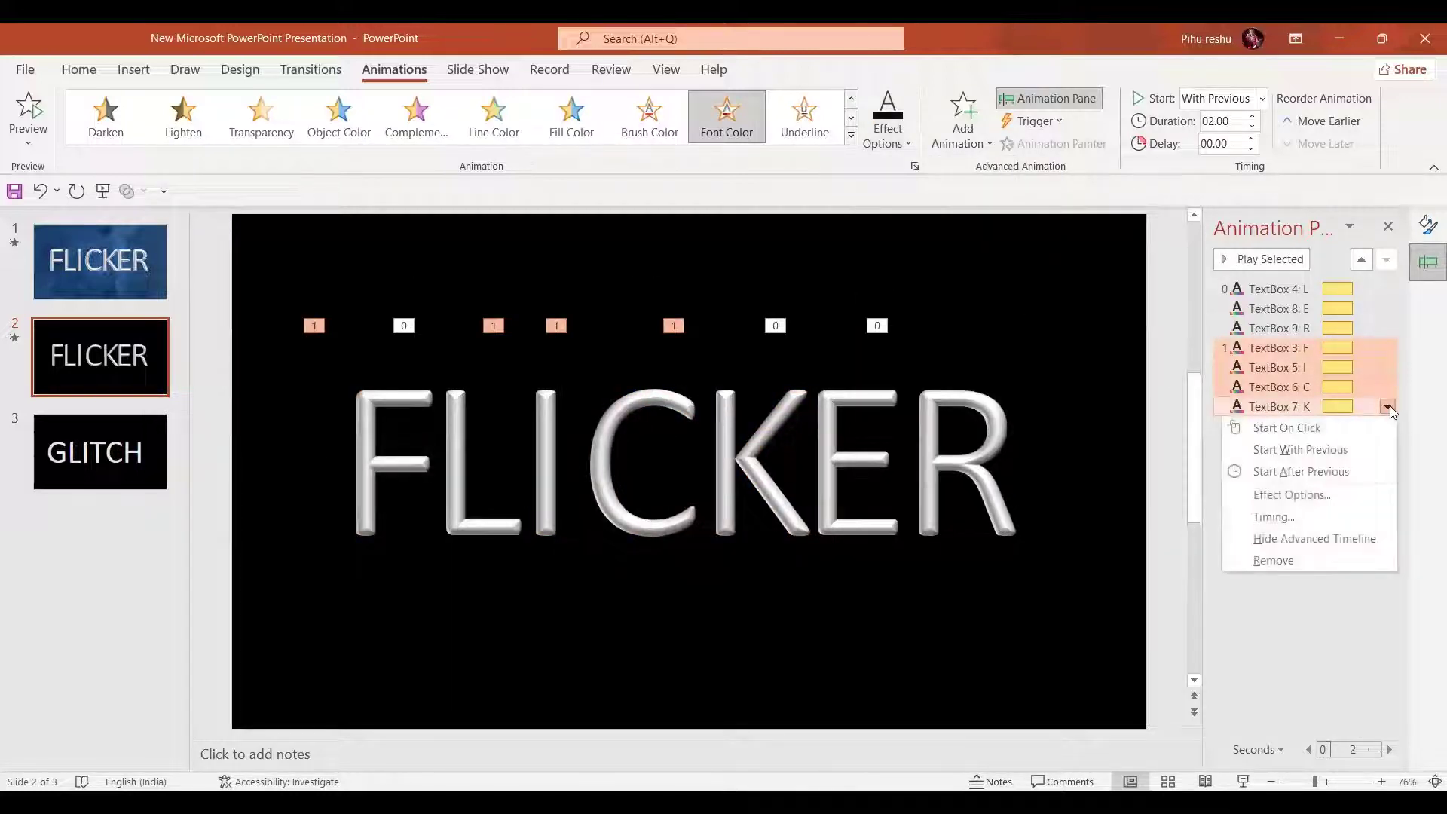
click(1340, 450)
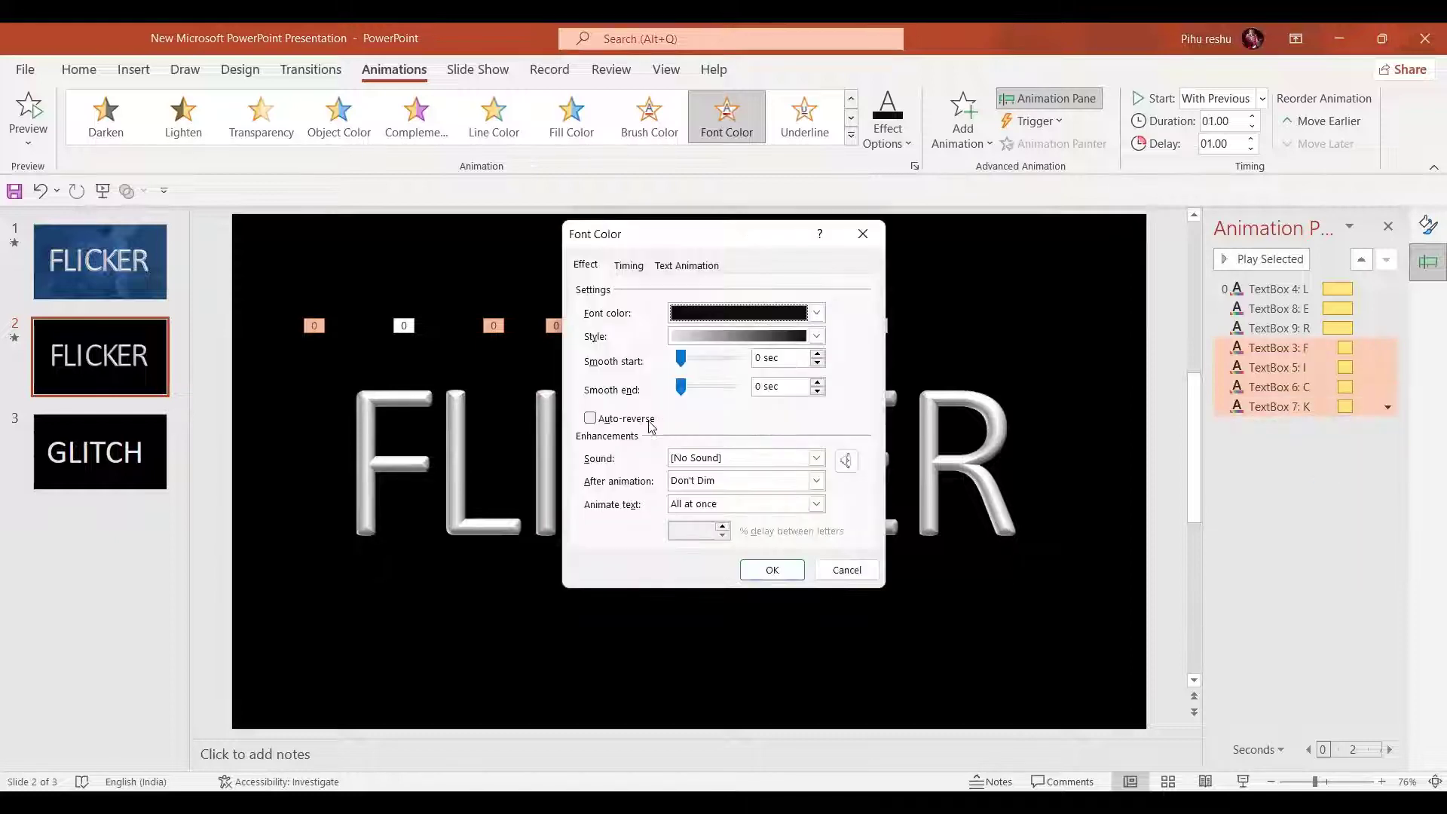
click(638, 419)
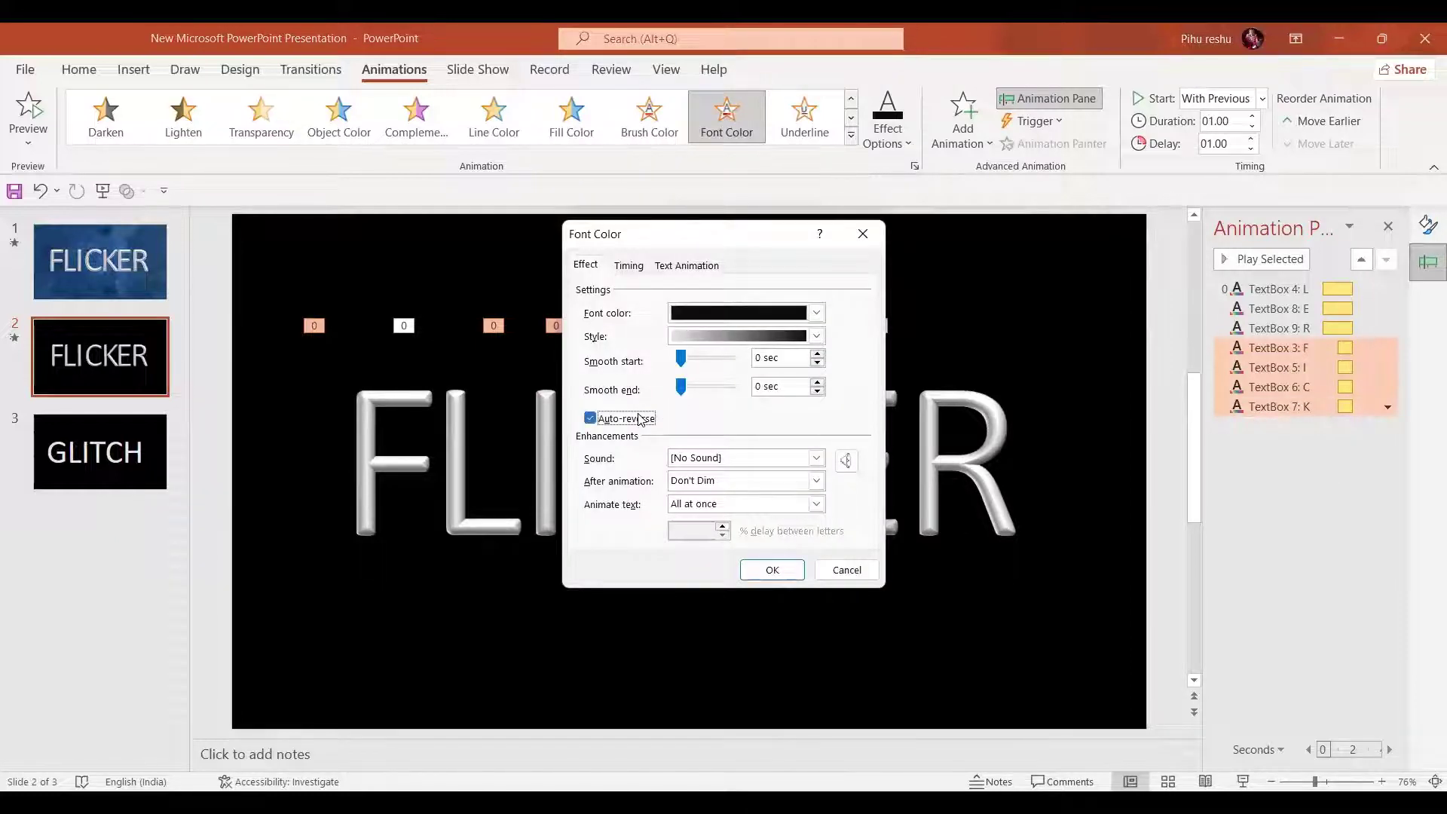
click(782, 571)
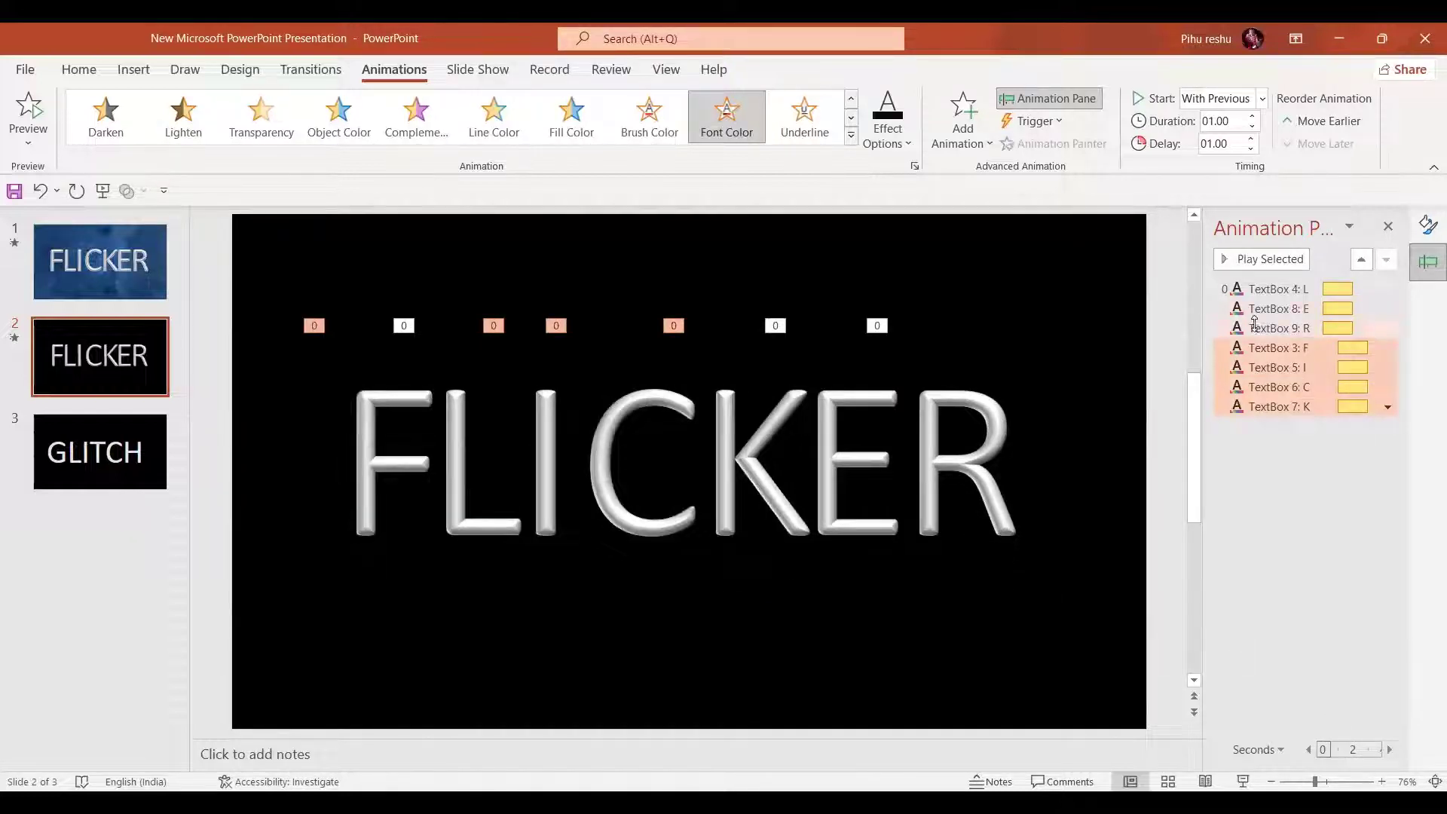
click(1259, 330)
Step: Add a second Font Color emphasis in the dark theme colour to all seven letters
click(1291, 539)
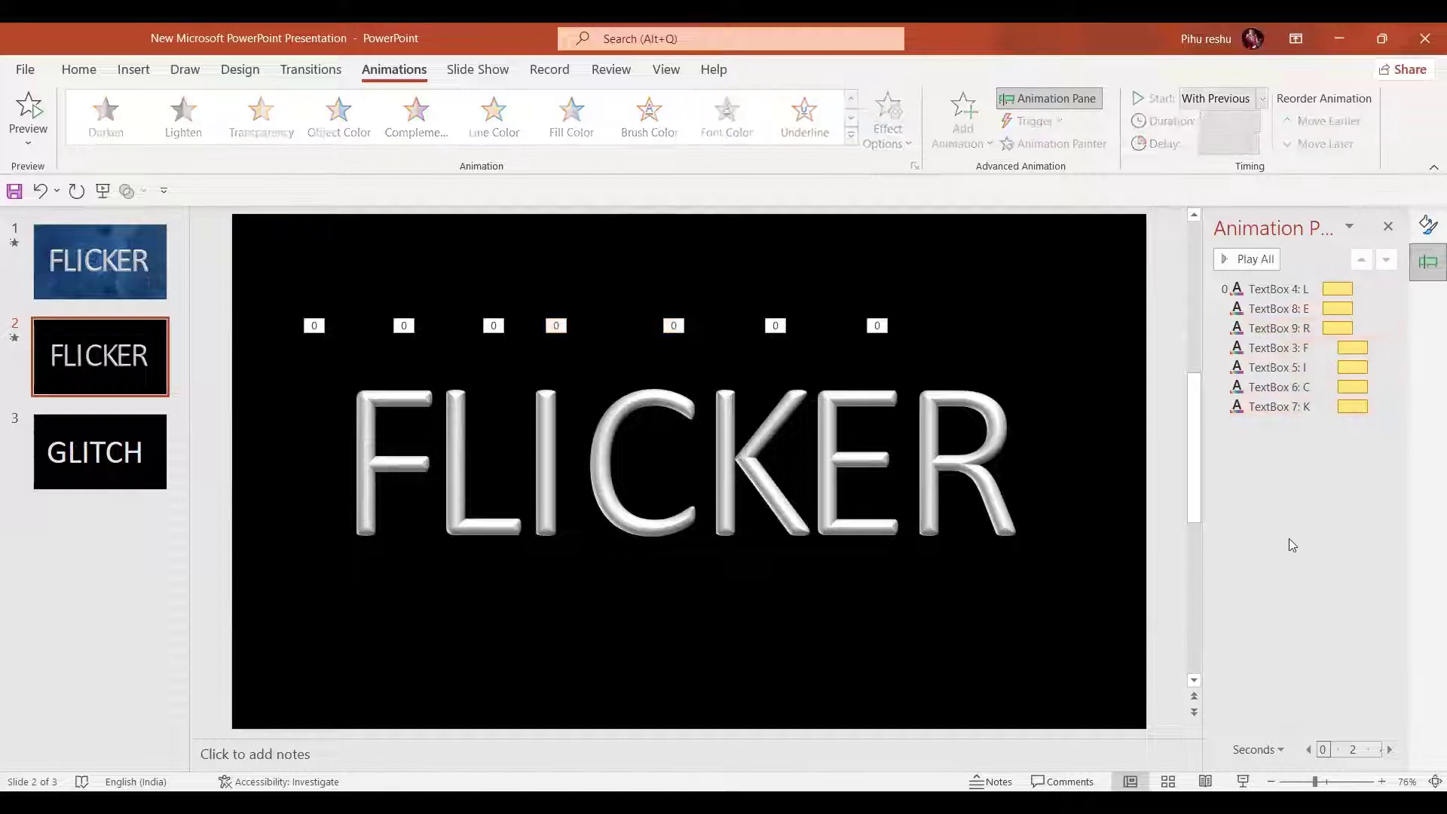
click(937, 603)
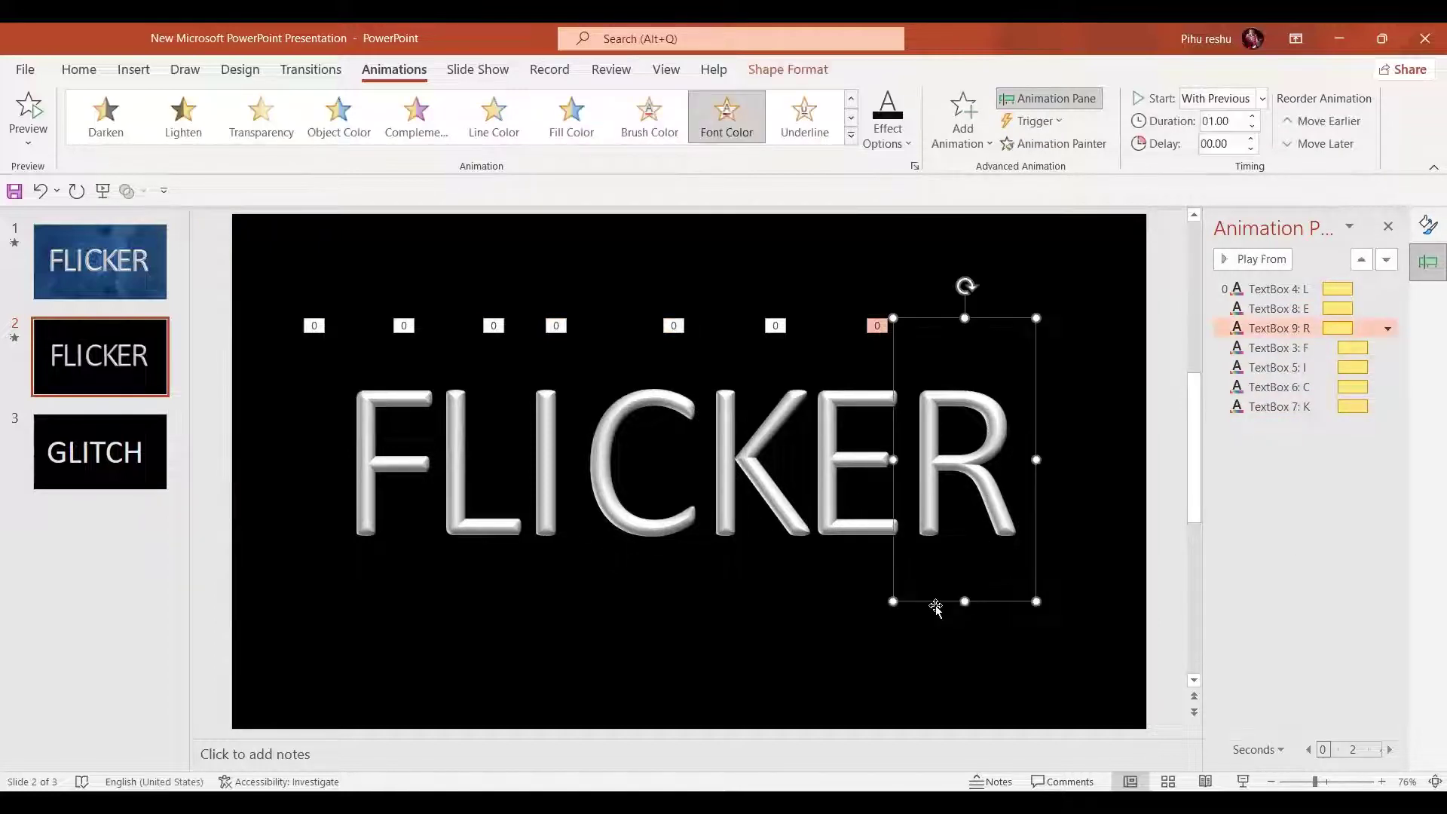
click(814, 641)
key(ctrl+a)
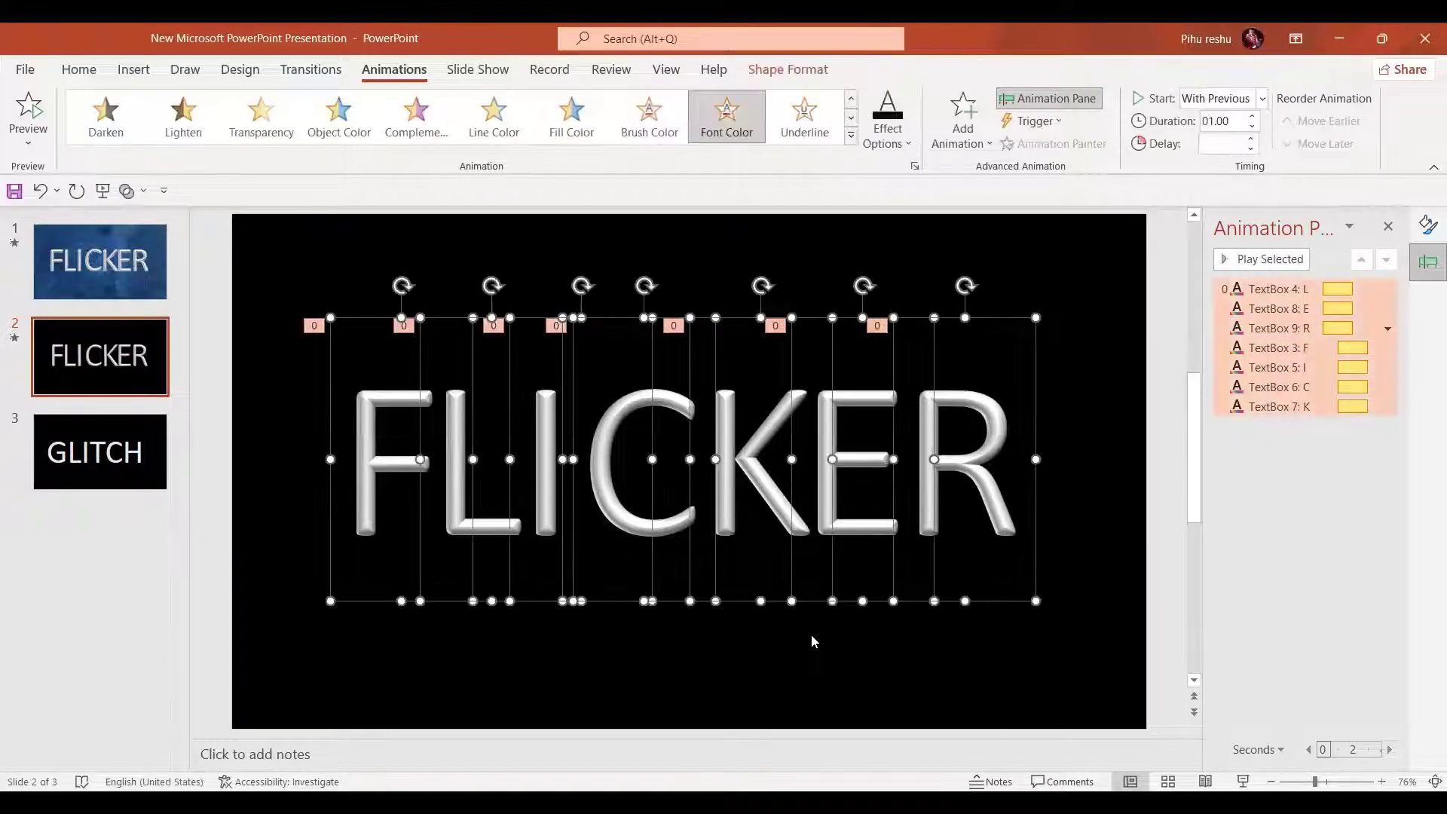
click(974, 137)
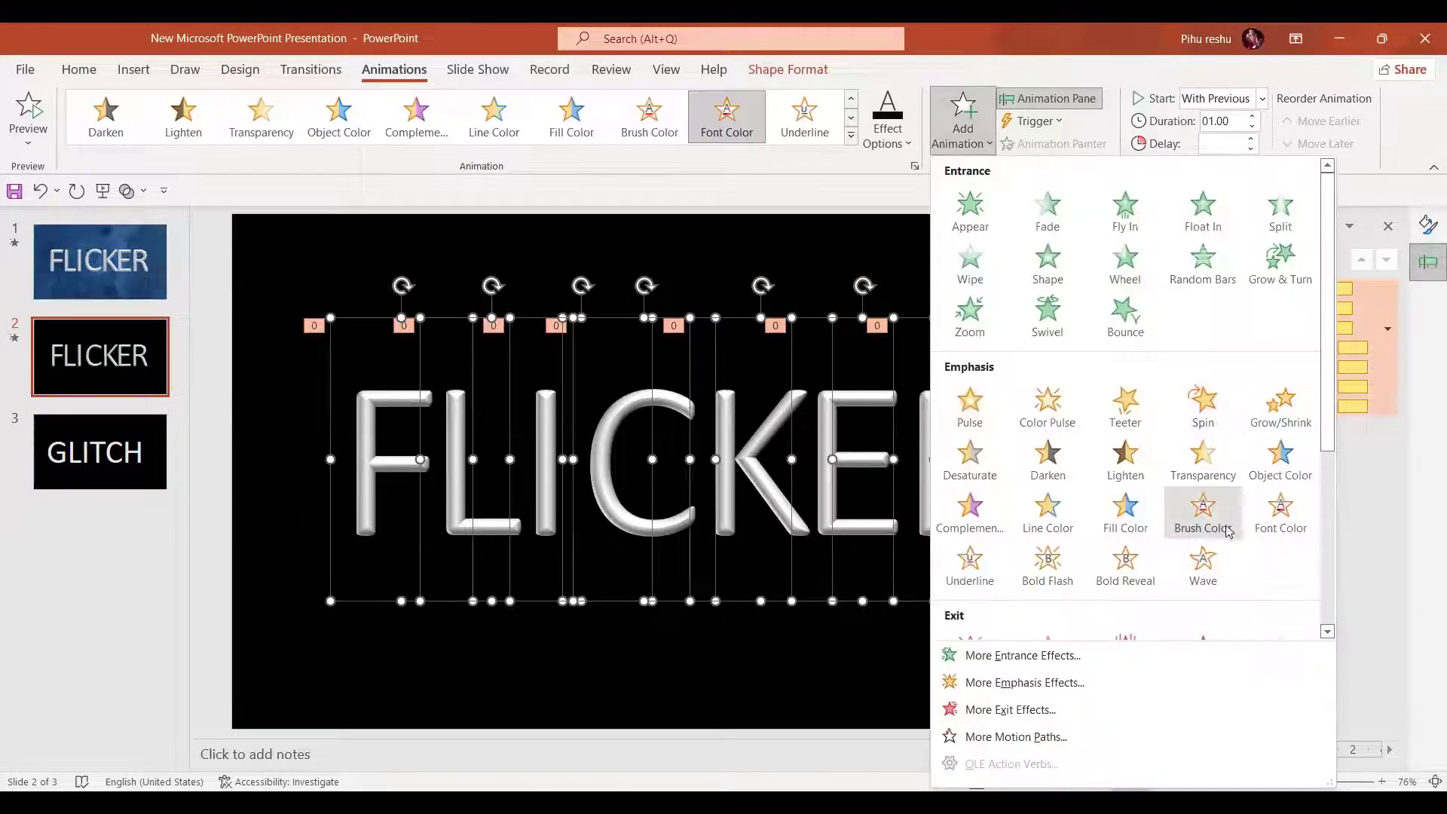
click(1289, 506)
click(900, 145)
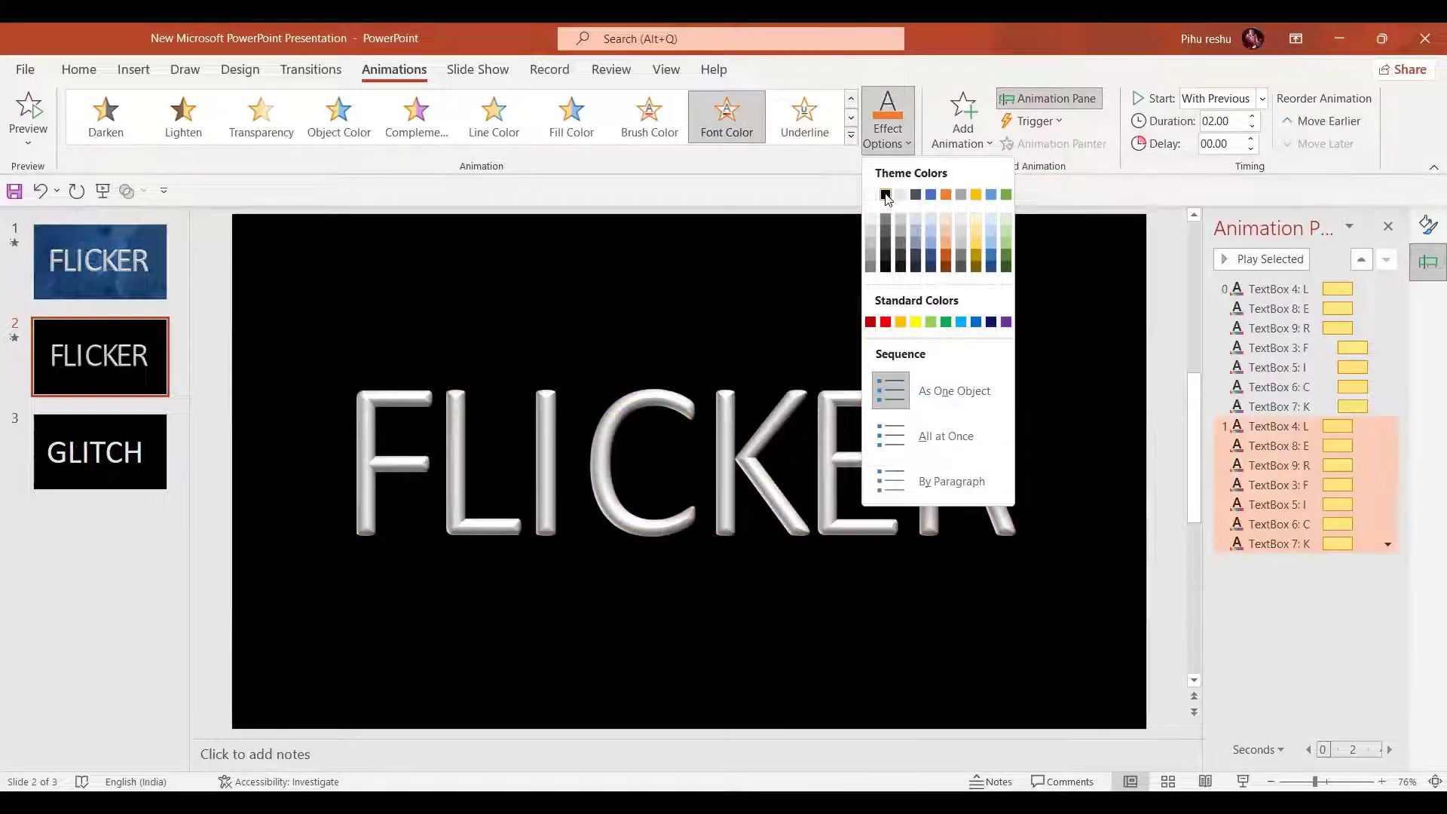
click(886, 194)
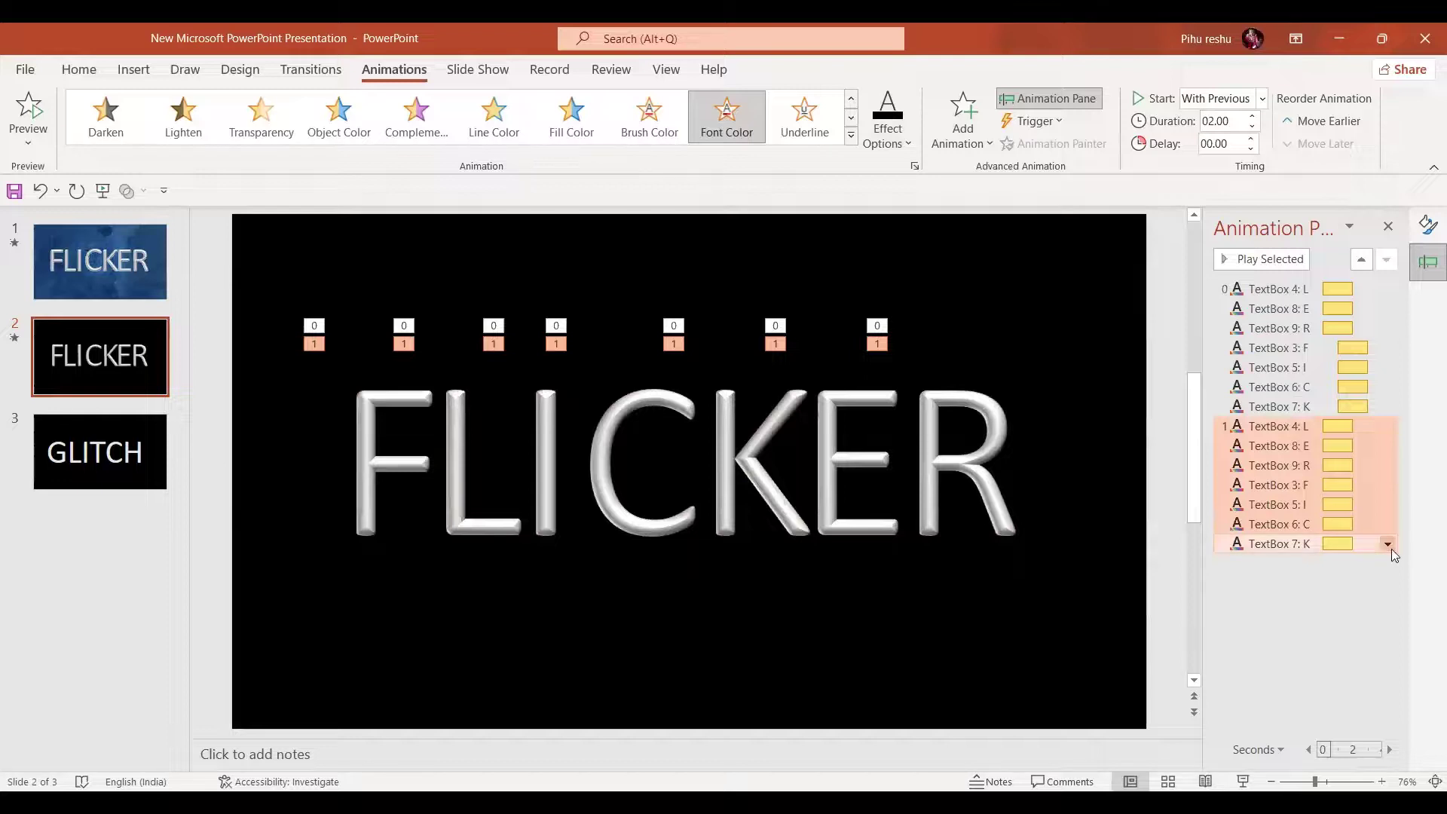
Step: Set the second flash to a 2 s delay, 1 s duration, with Auto-reverse
click(1252, 140)
click(1252, 140)
click(1253, 140)
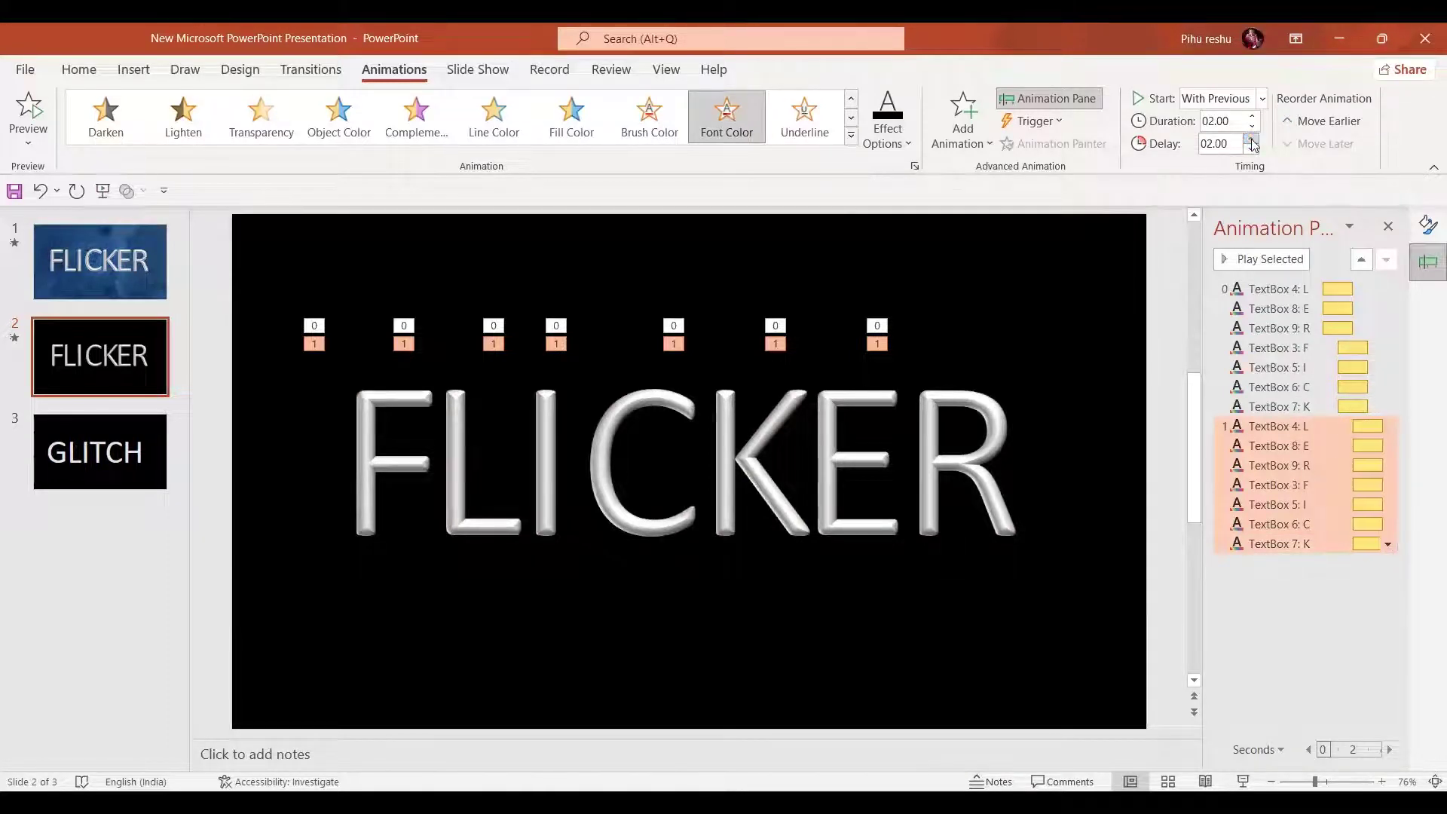
click(1252, 127)
click(1252, 126)
click(1252, 127)
click(1253, 126)
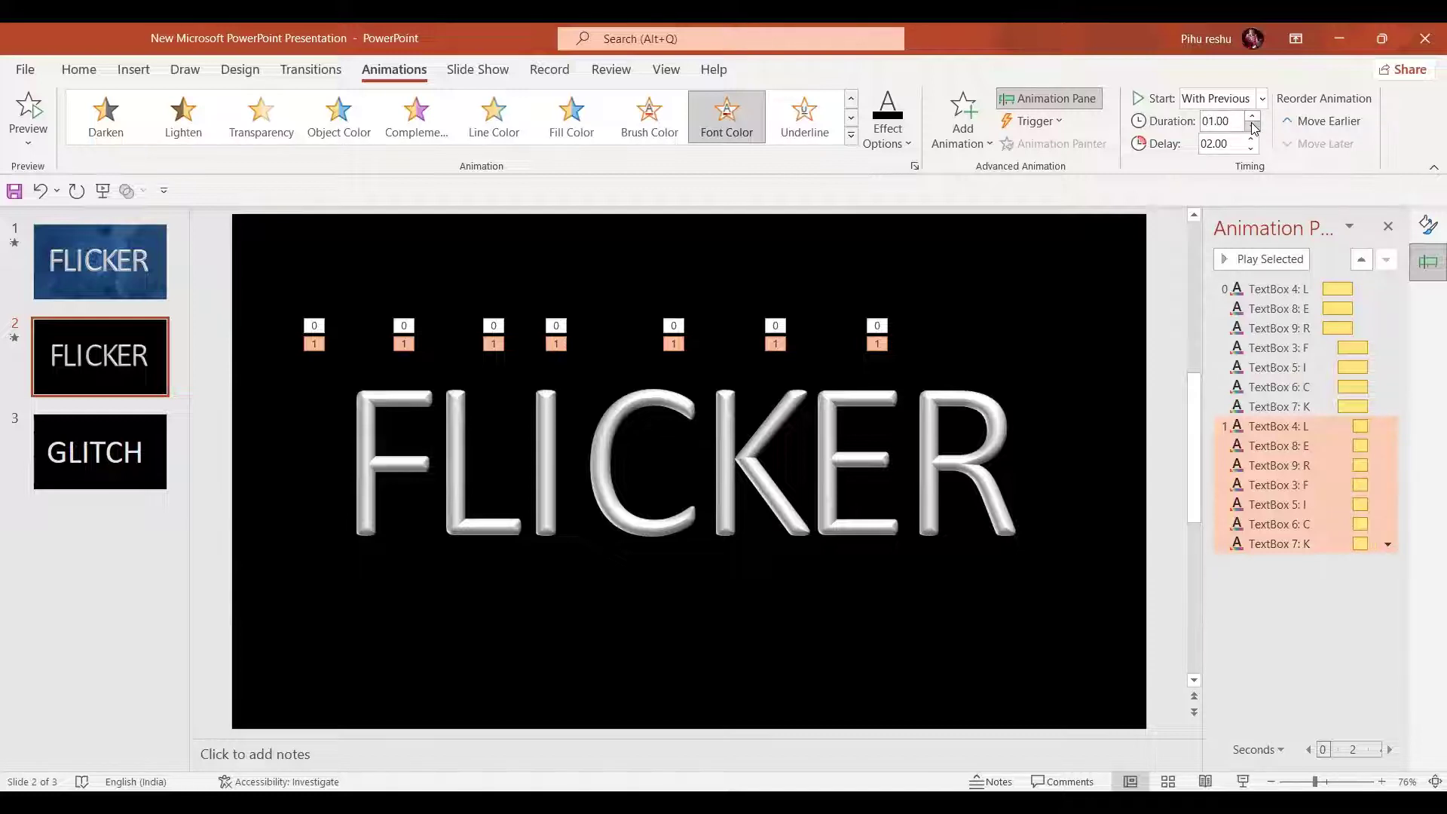
click(1389, 545)
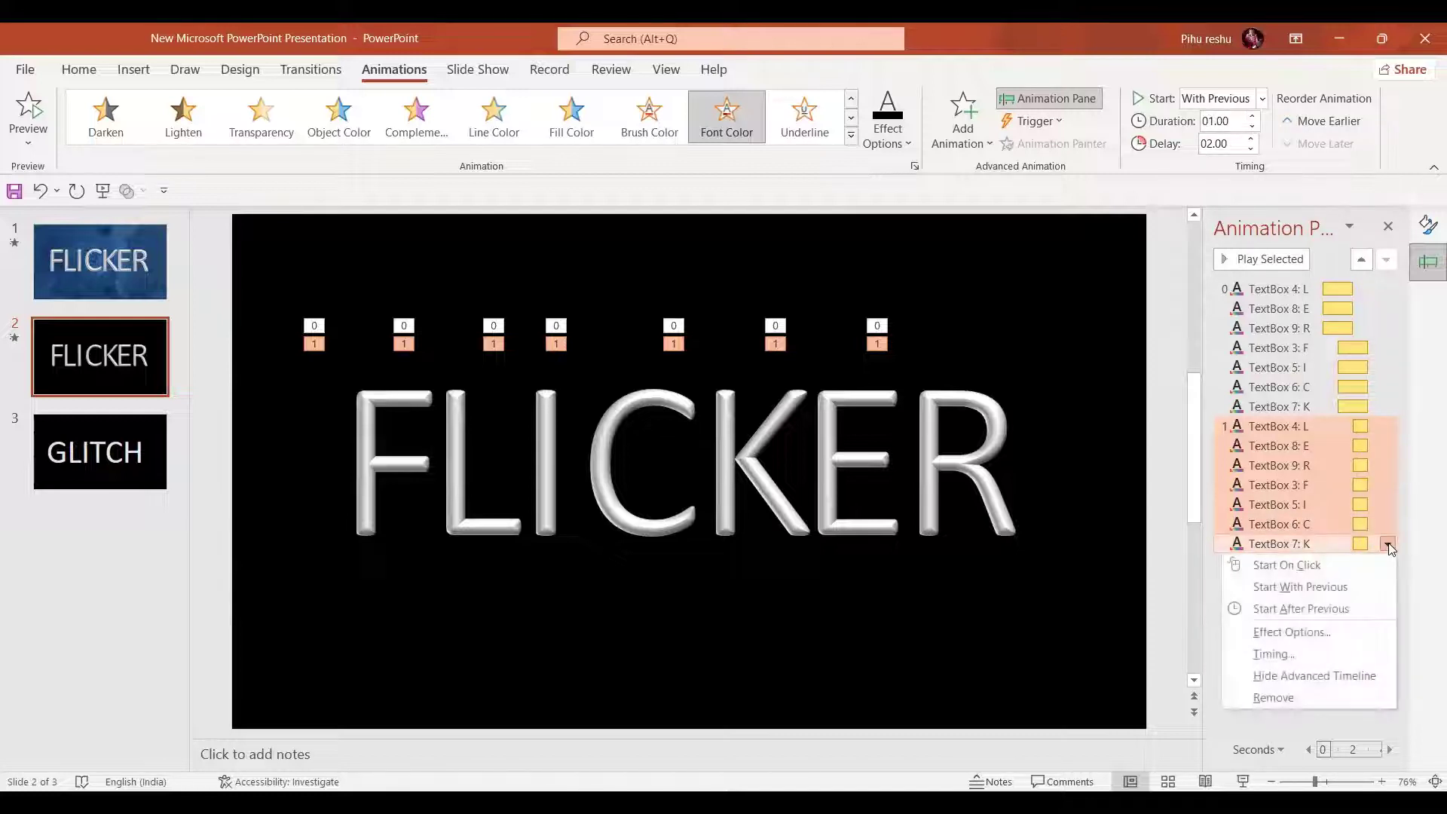
click(1327, 635)
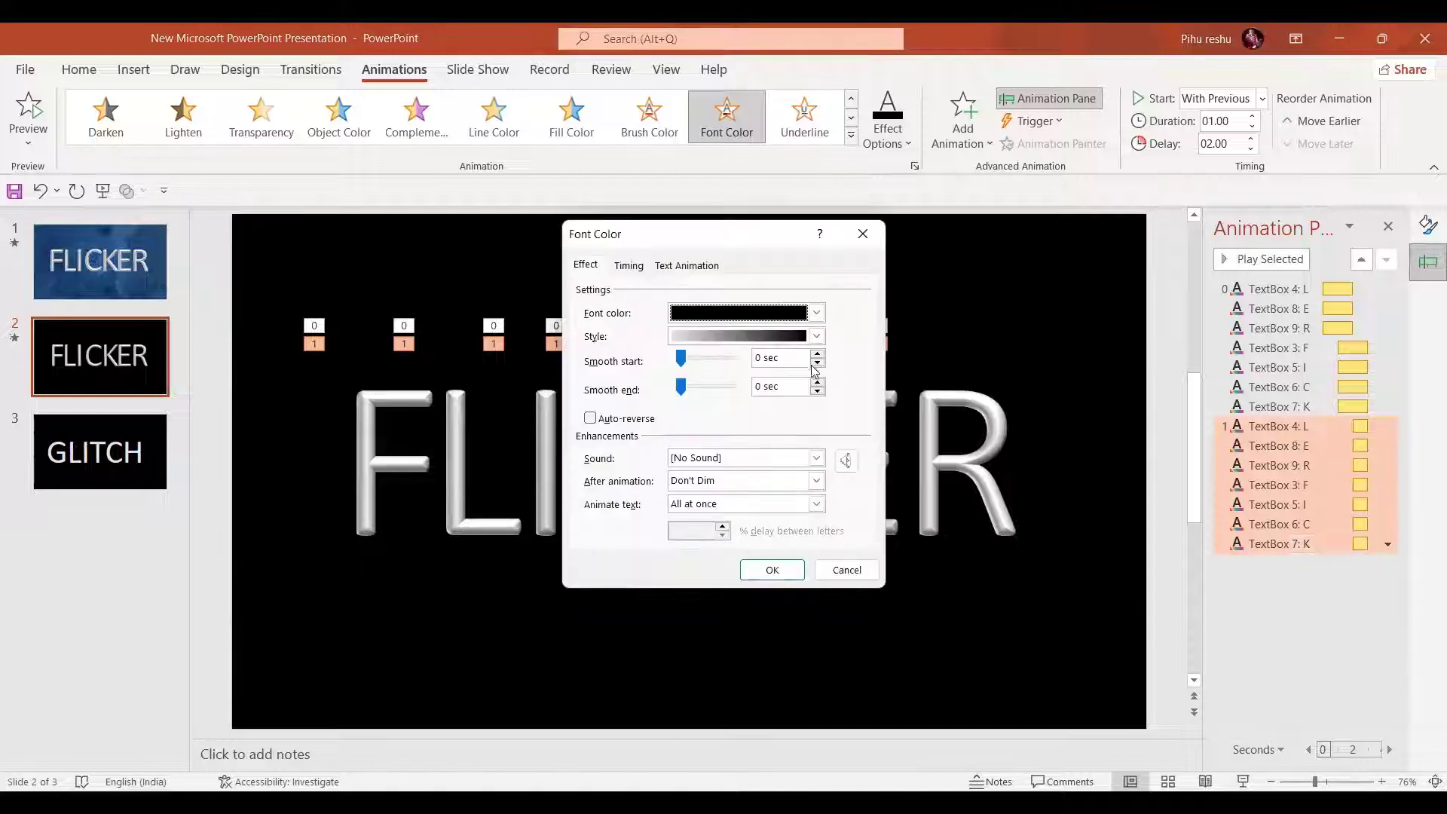
click(633, 423)
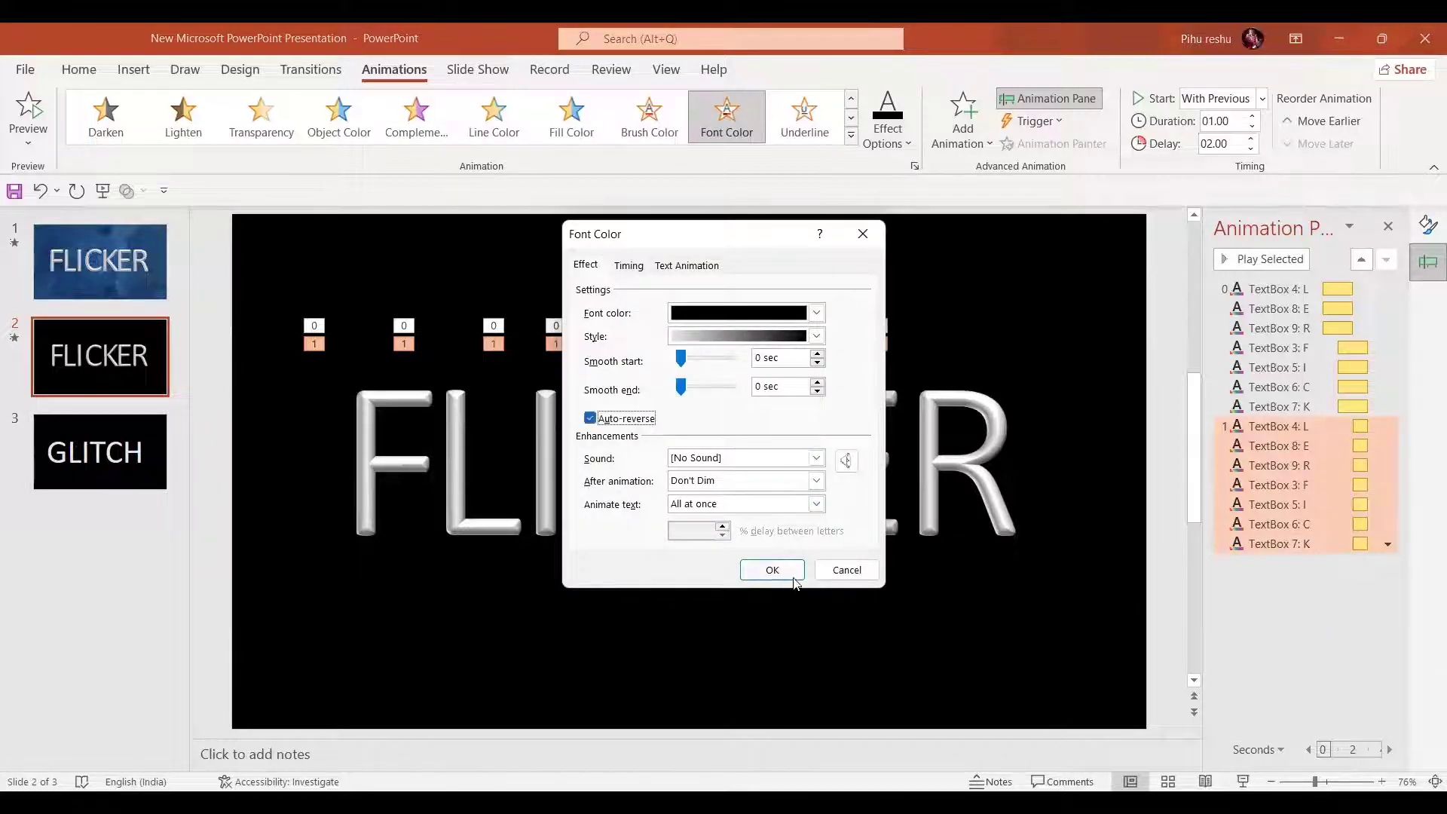
click(773, 571)
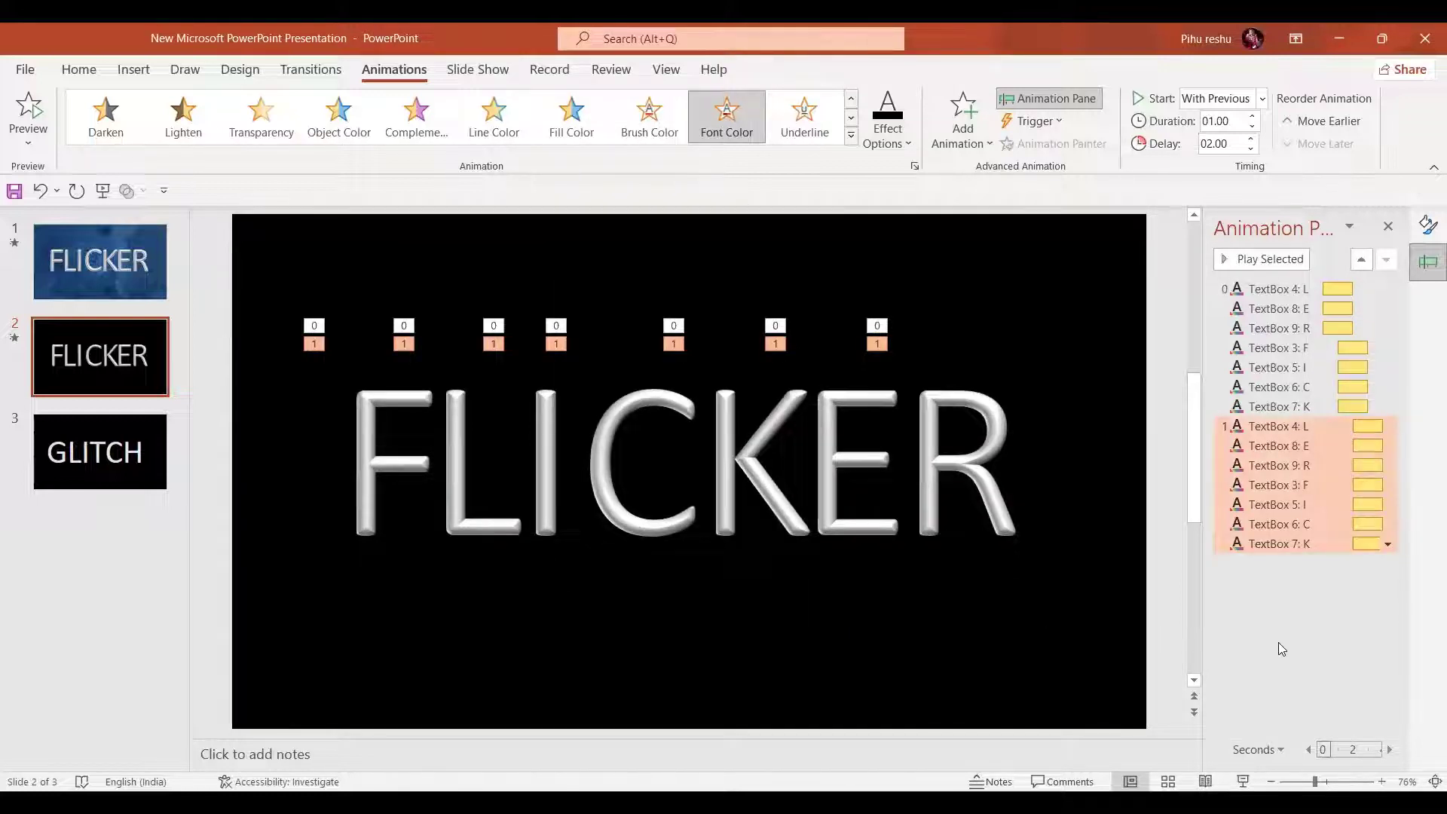
key(ctrl+a)
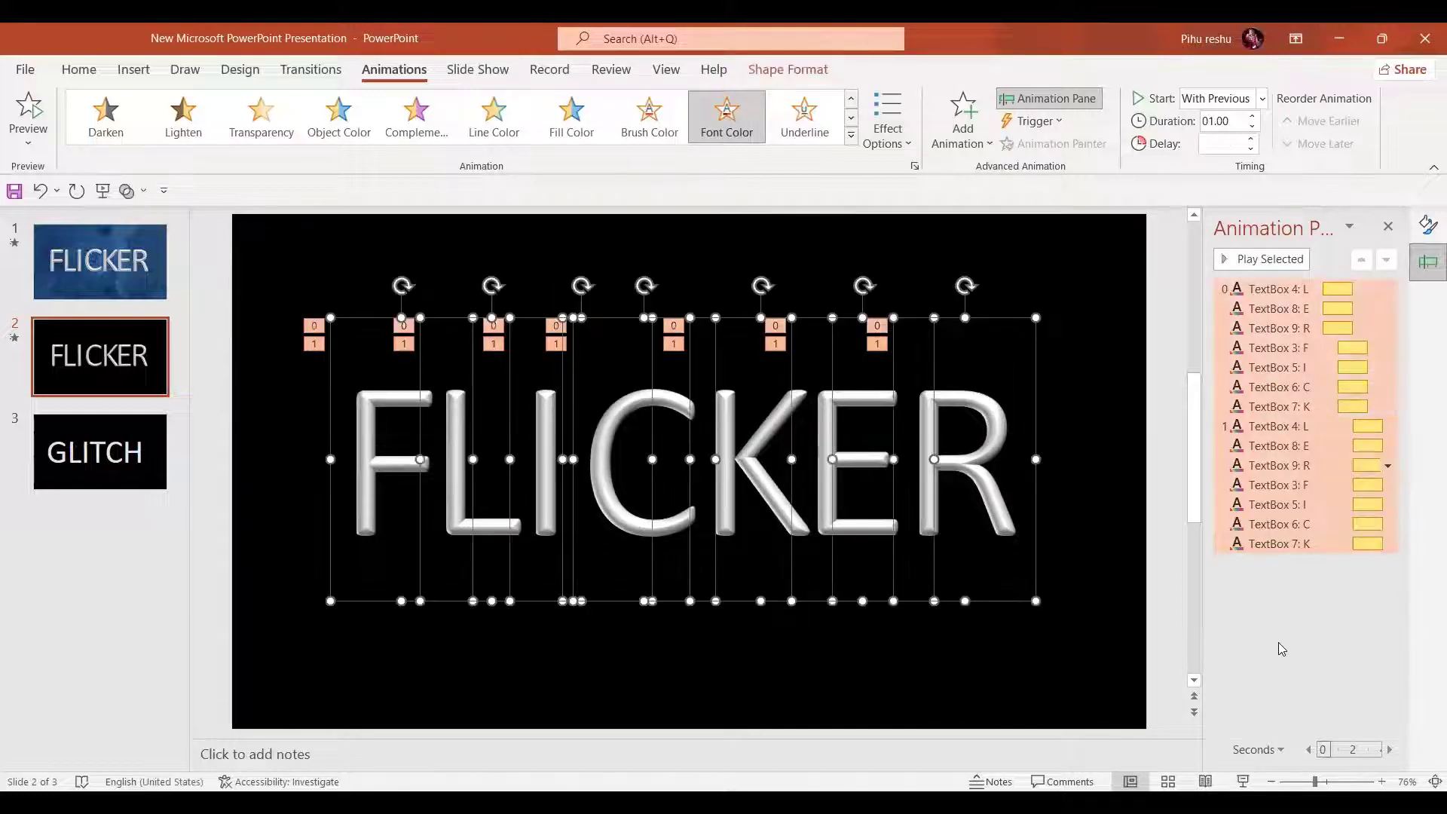
click(1390, 466)
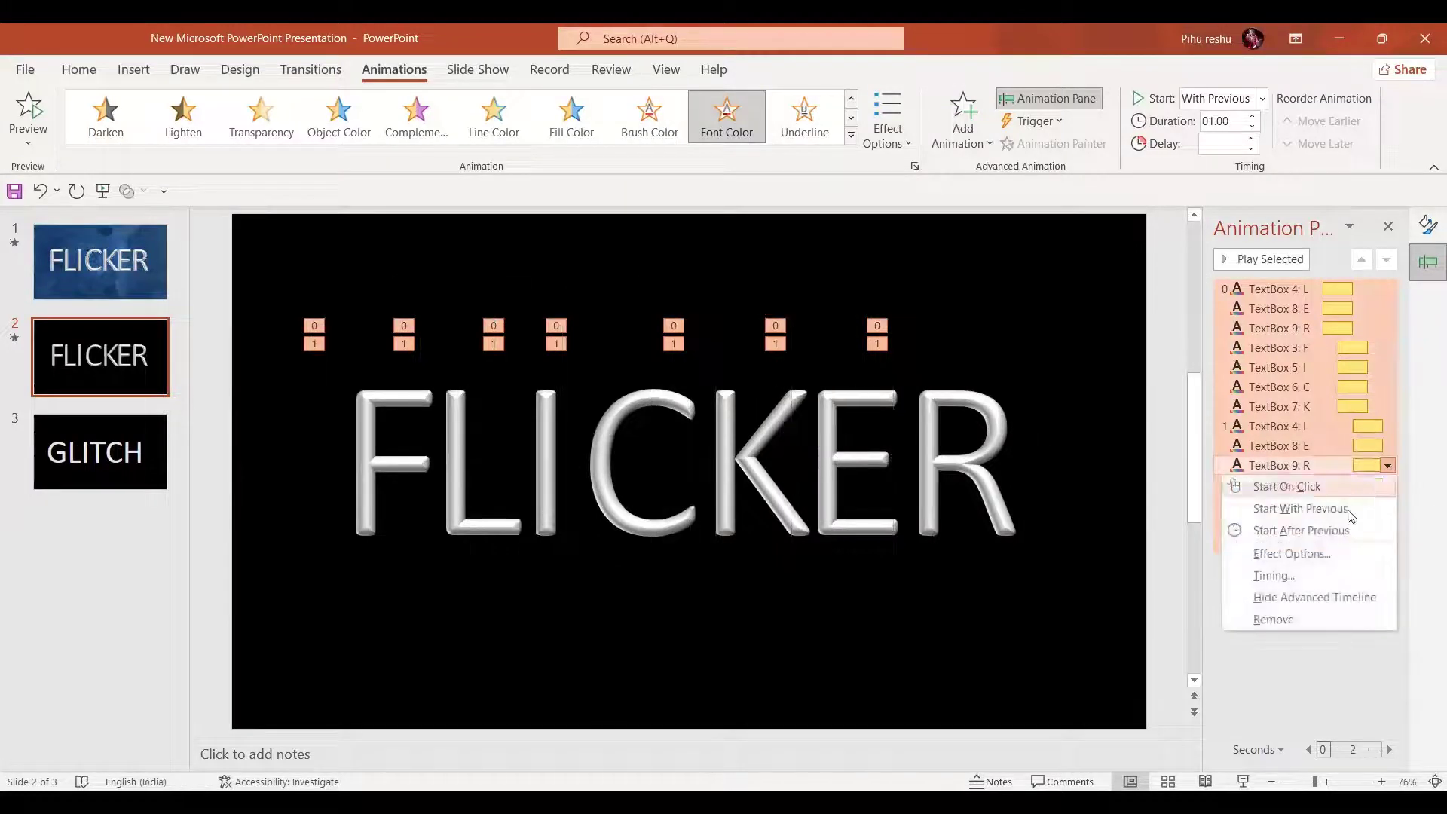
click(1335, 552)
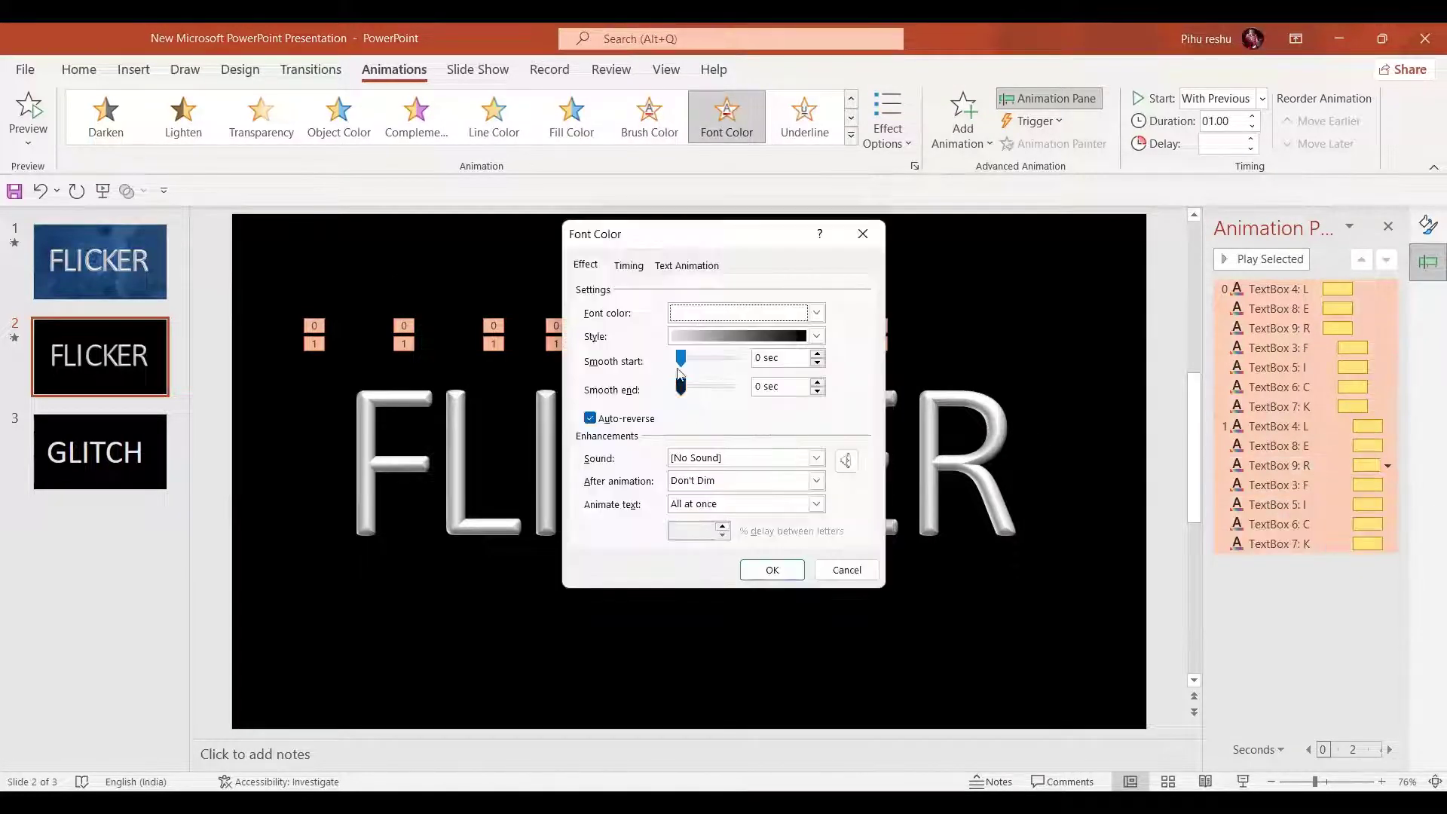
click(629, 266)
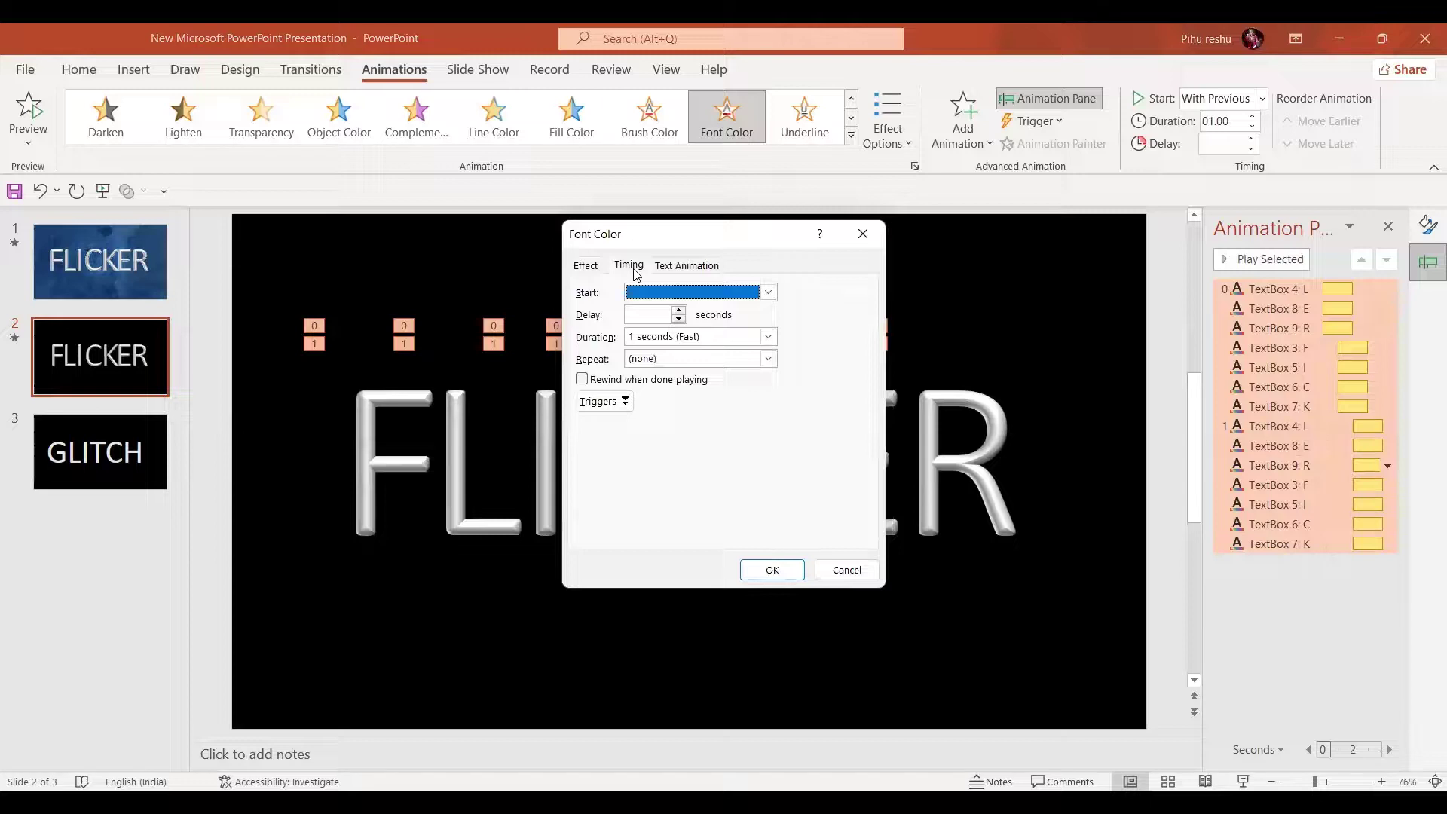
click(769, 359)
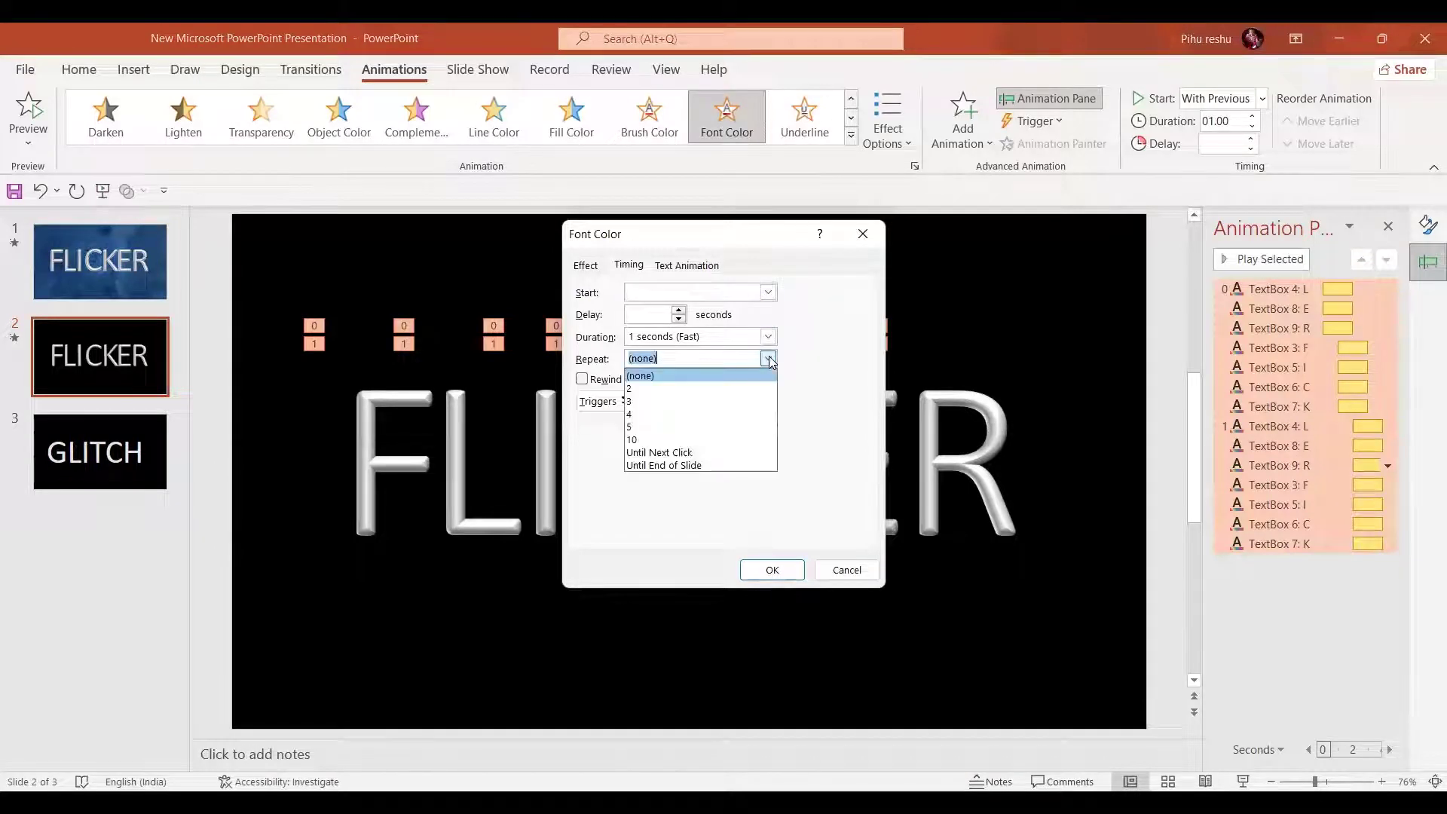
click(653, 390)
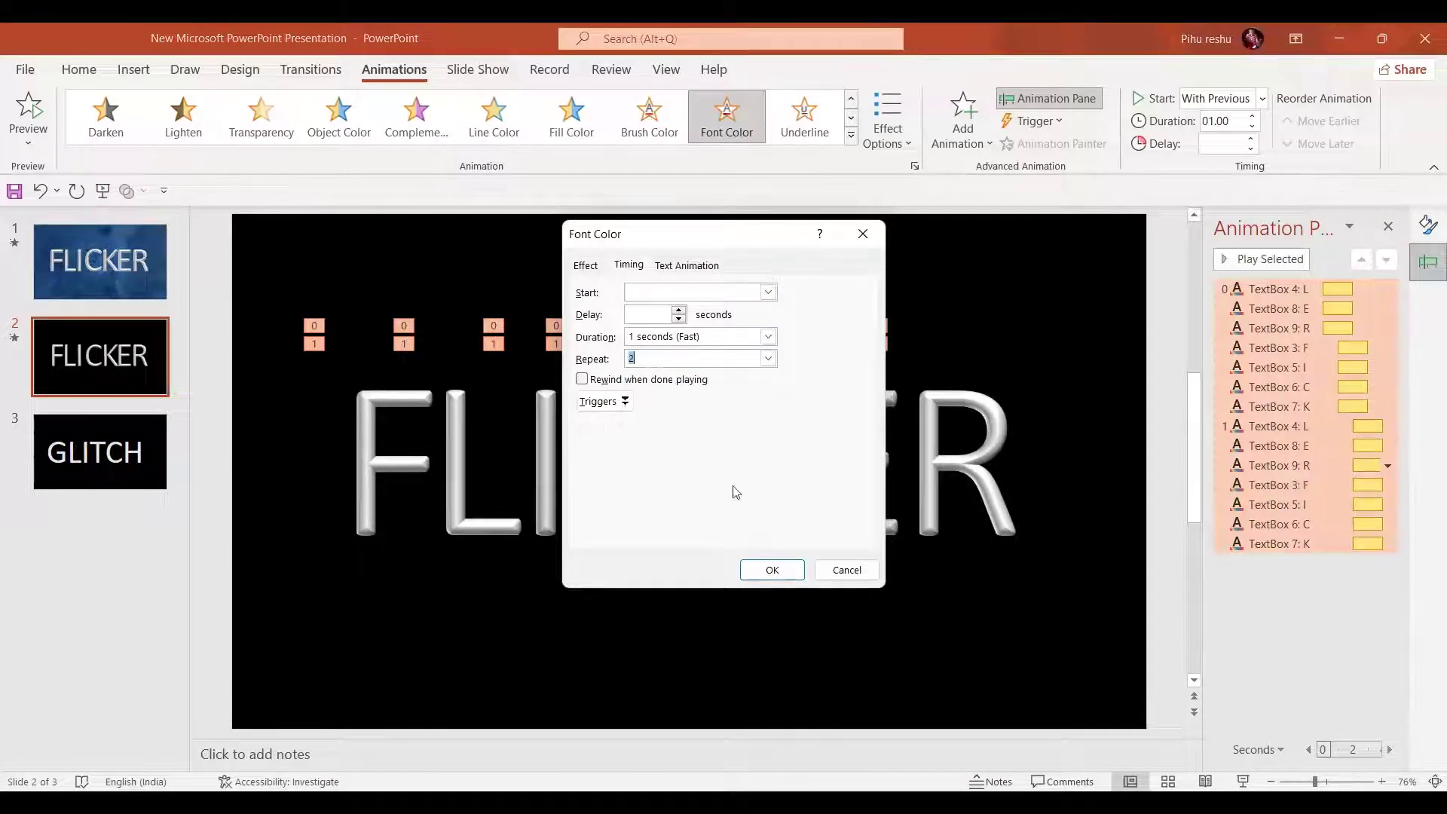
click(776, 570)
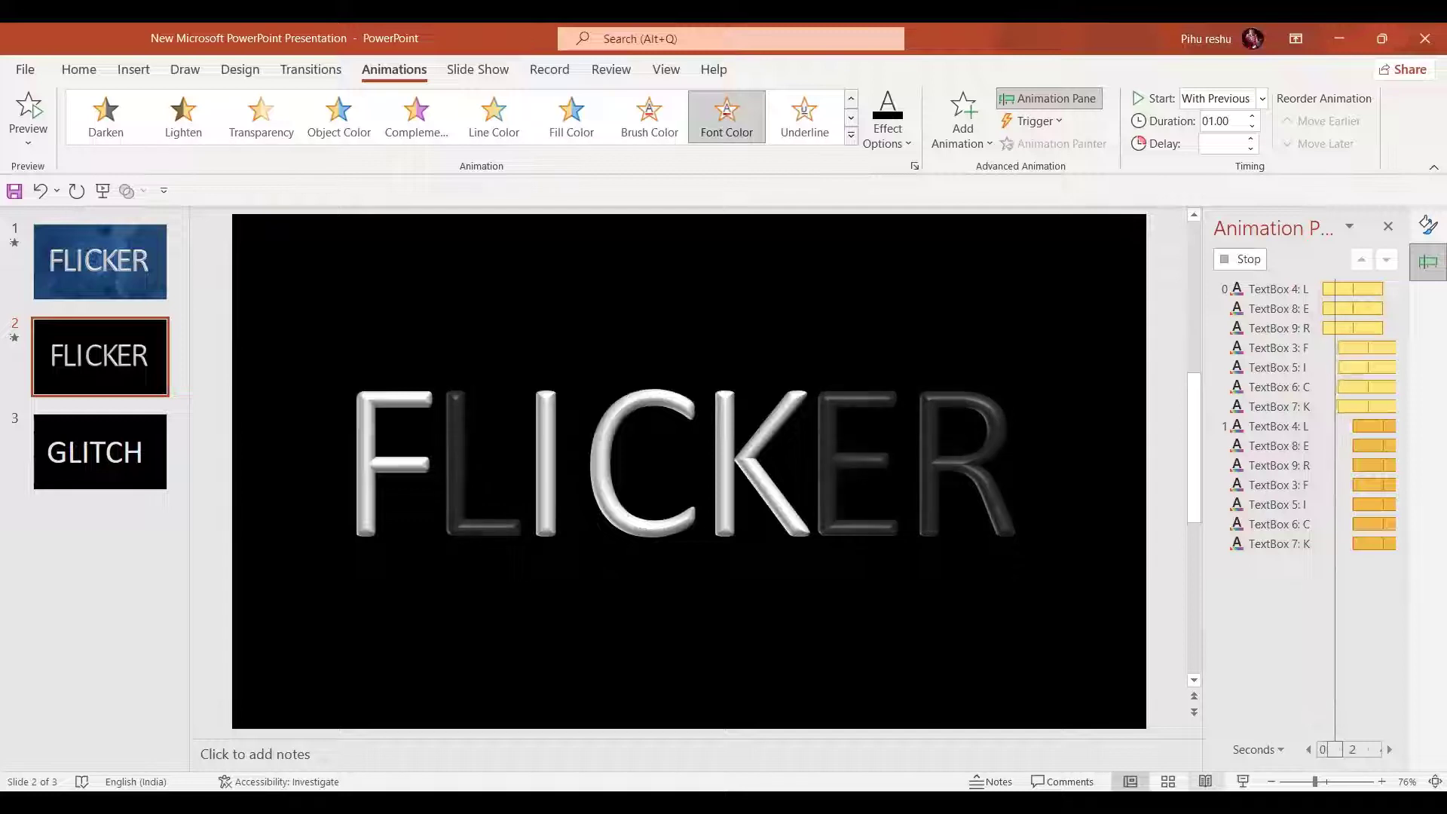
Step: Preview slide 2 full screen, exit the show, and open the GLITCH slide 3
click(1240, 780)
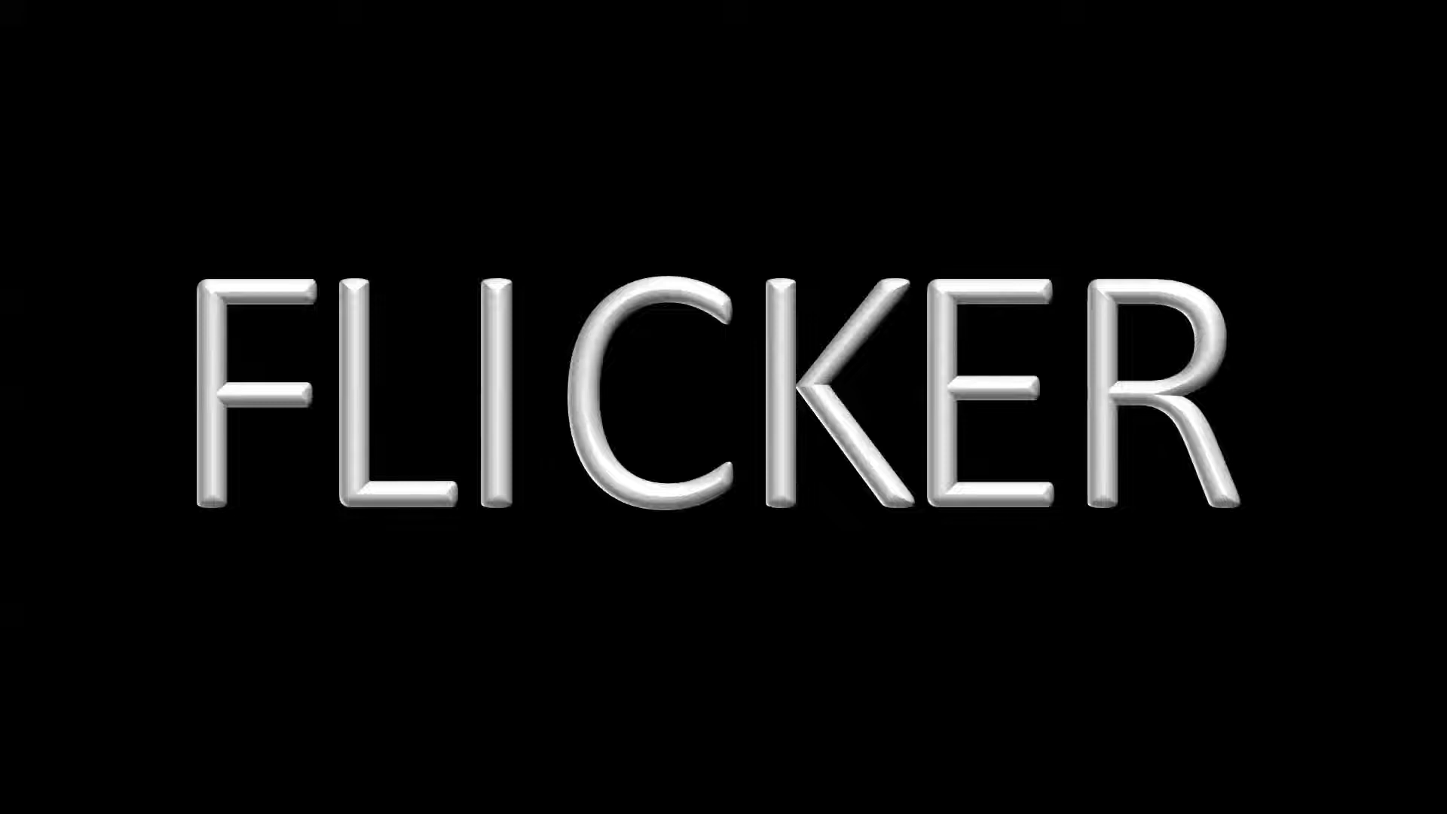
key(Escape)
click(87, 491)
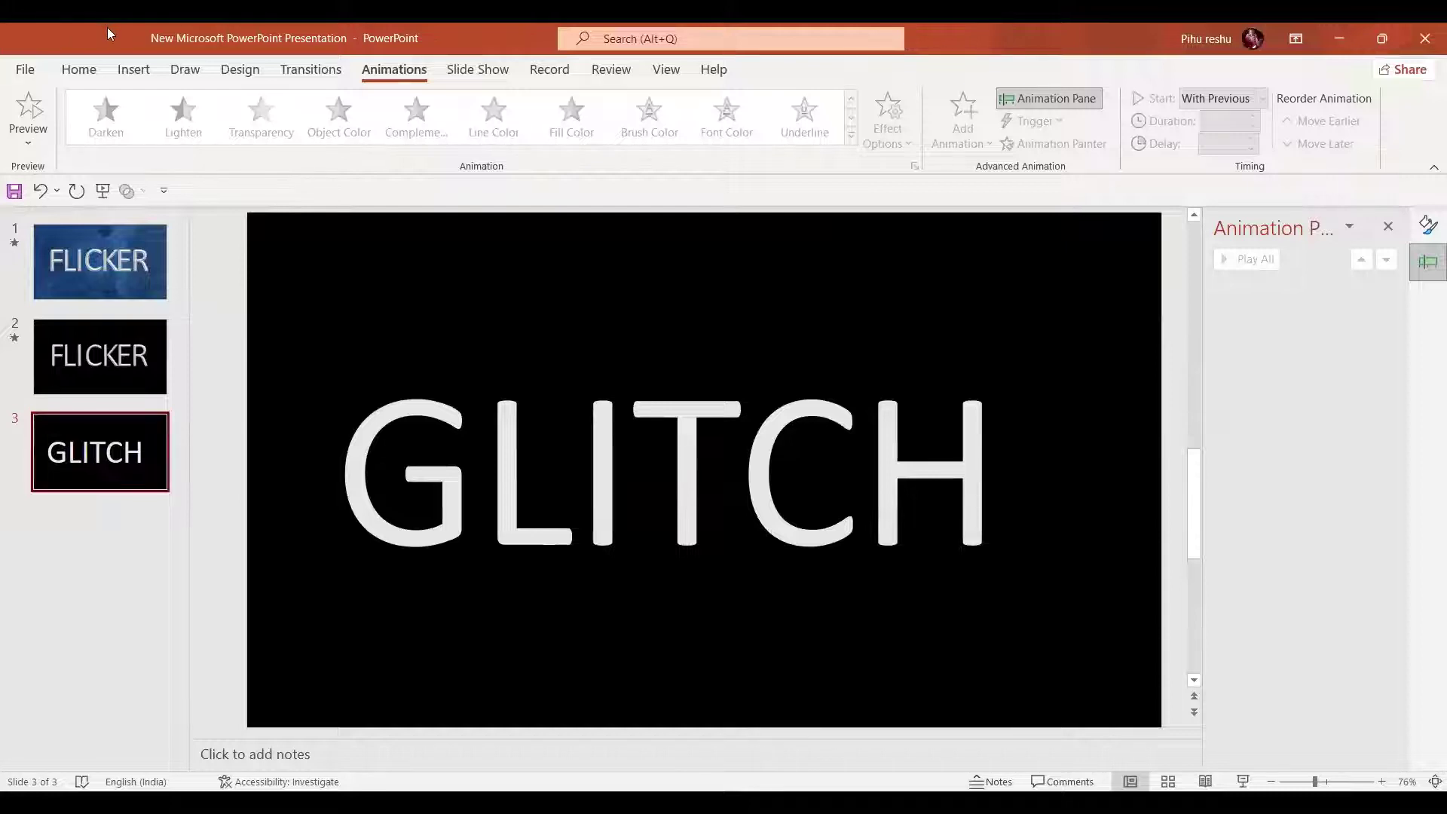
Step: Draw a rectangle bar across the middle of GLITCH and Fragment it with the text
click(133, 68)
click(300, 124)
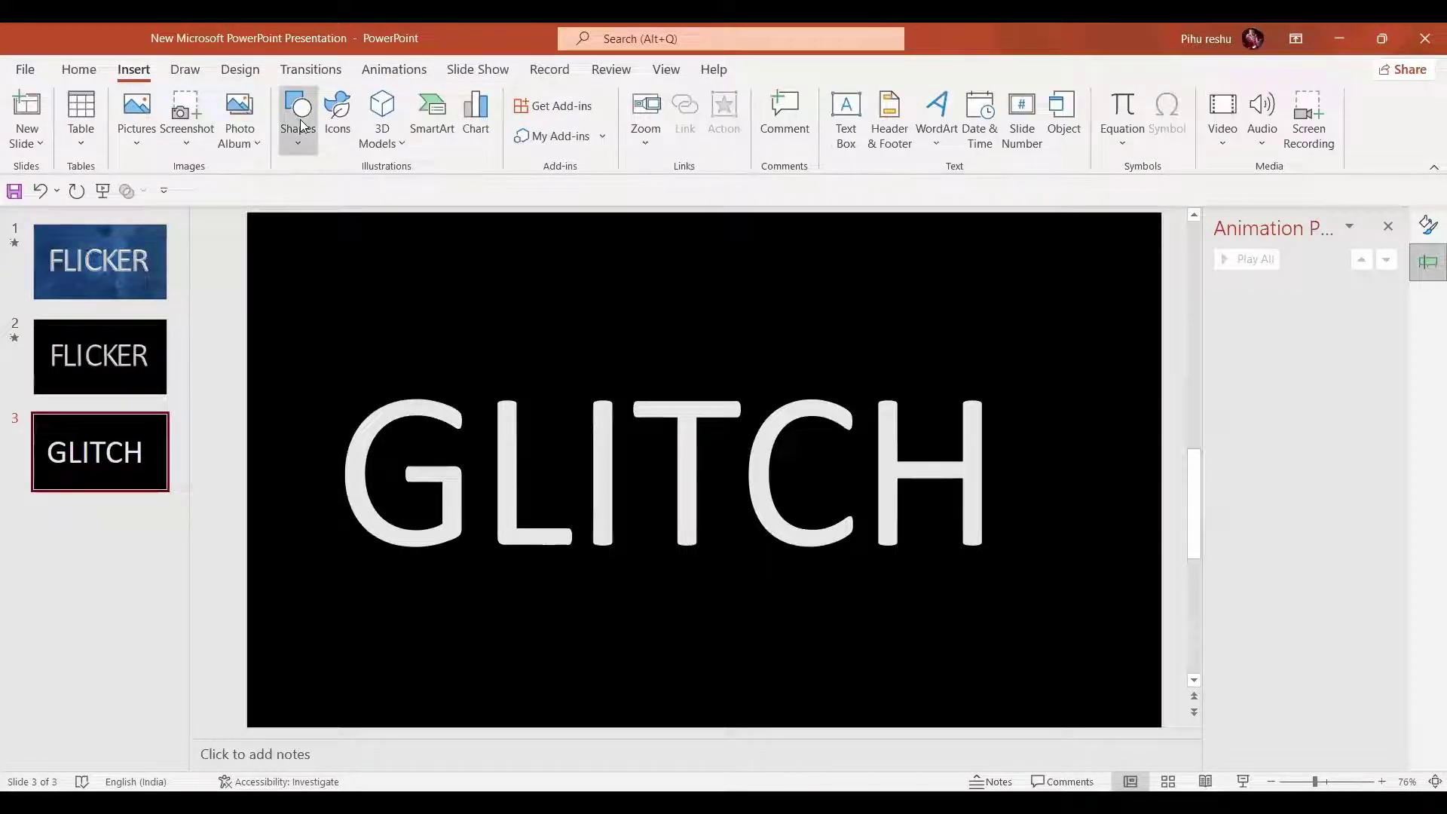
click(344, 195)
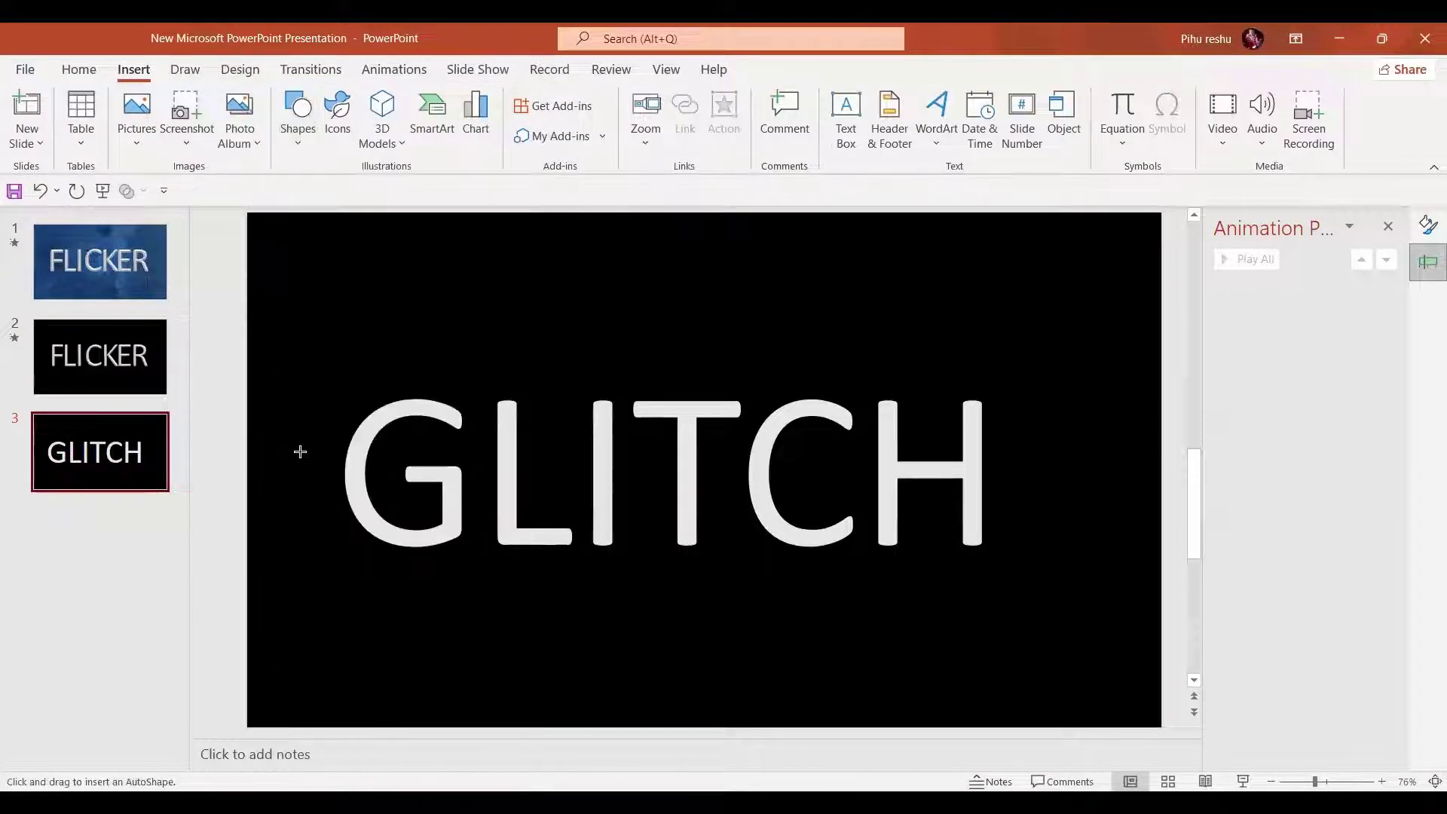
drag(291, 460, 1074, 505)
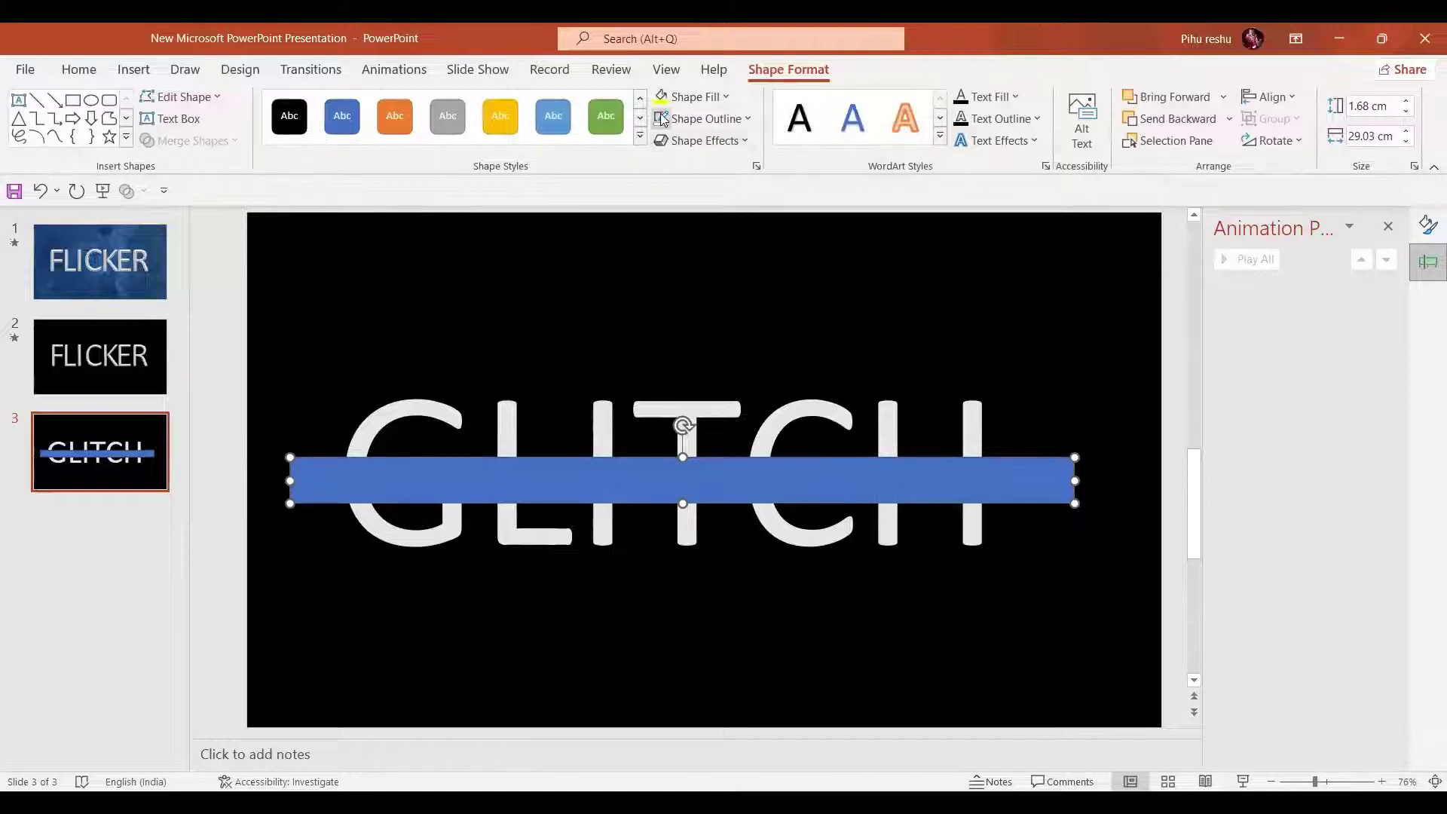
click(601, 396)
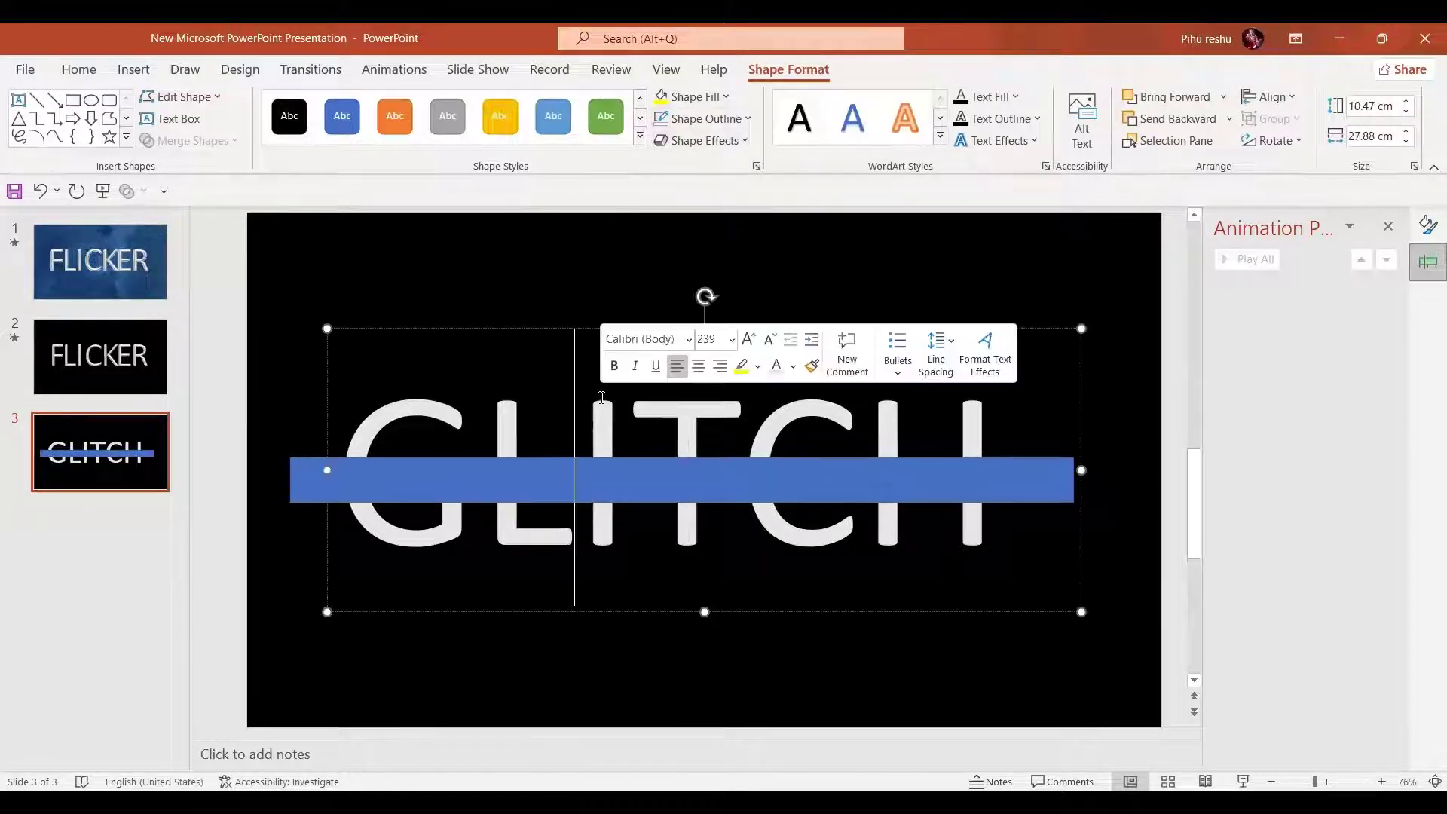
click(543, 328)
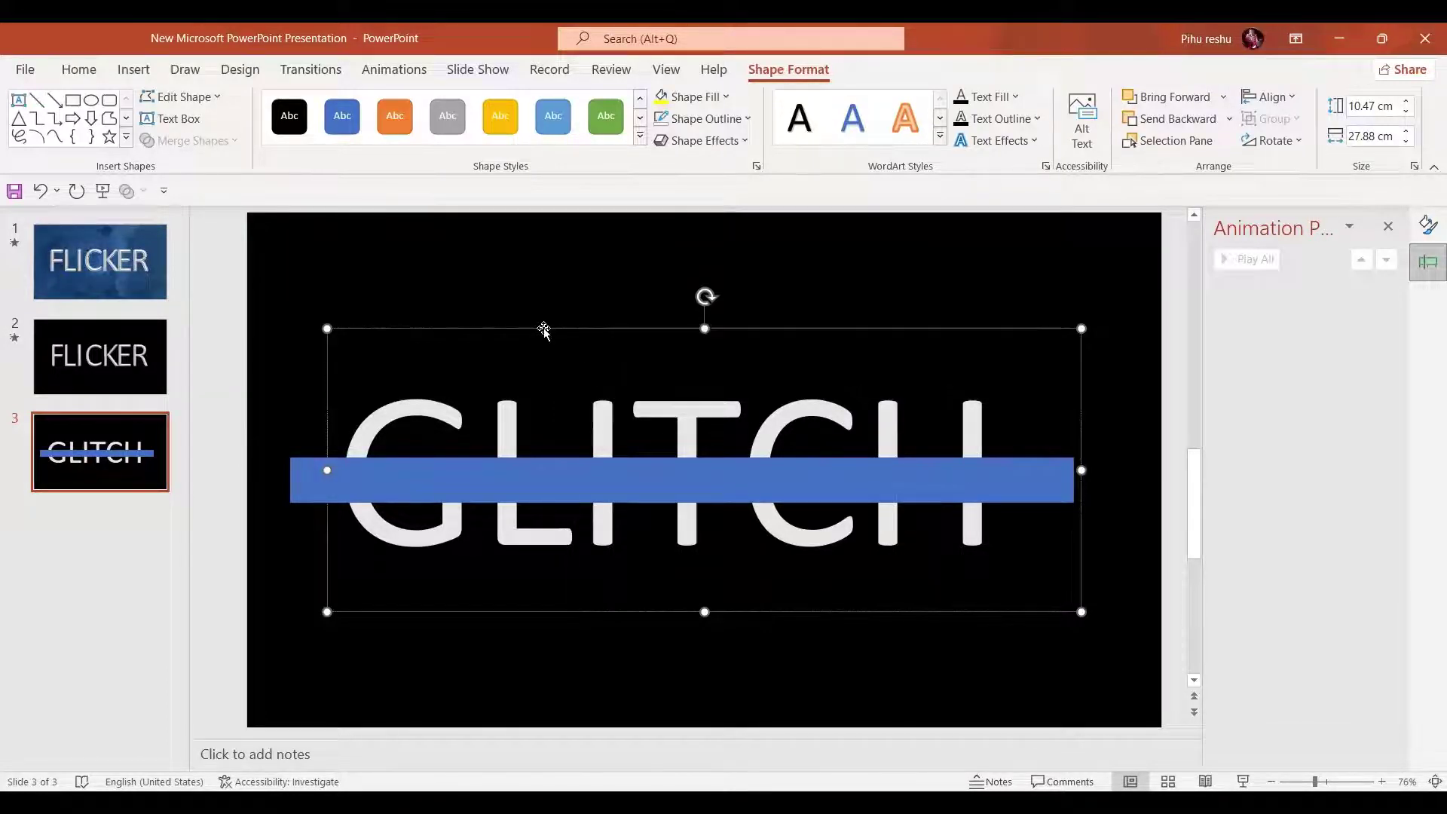
shift+click(568, 477)
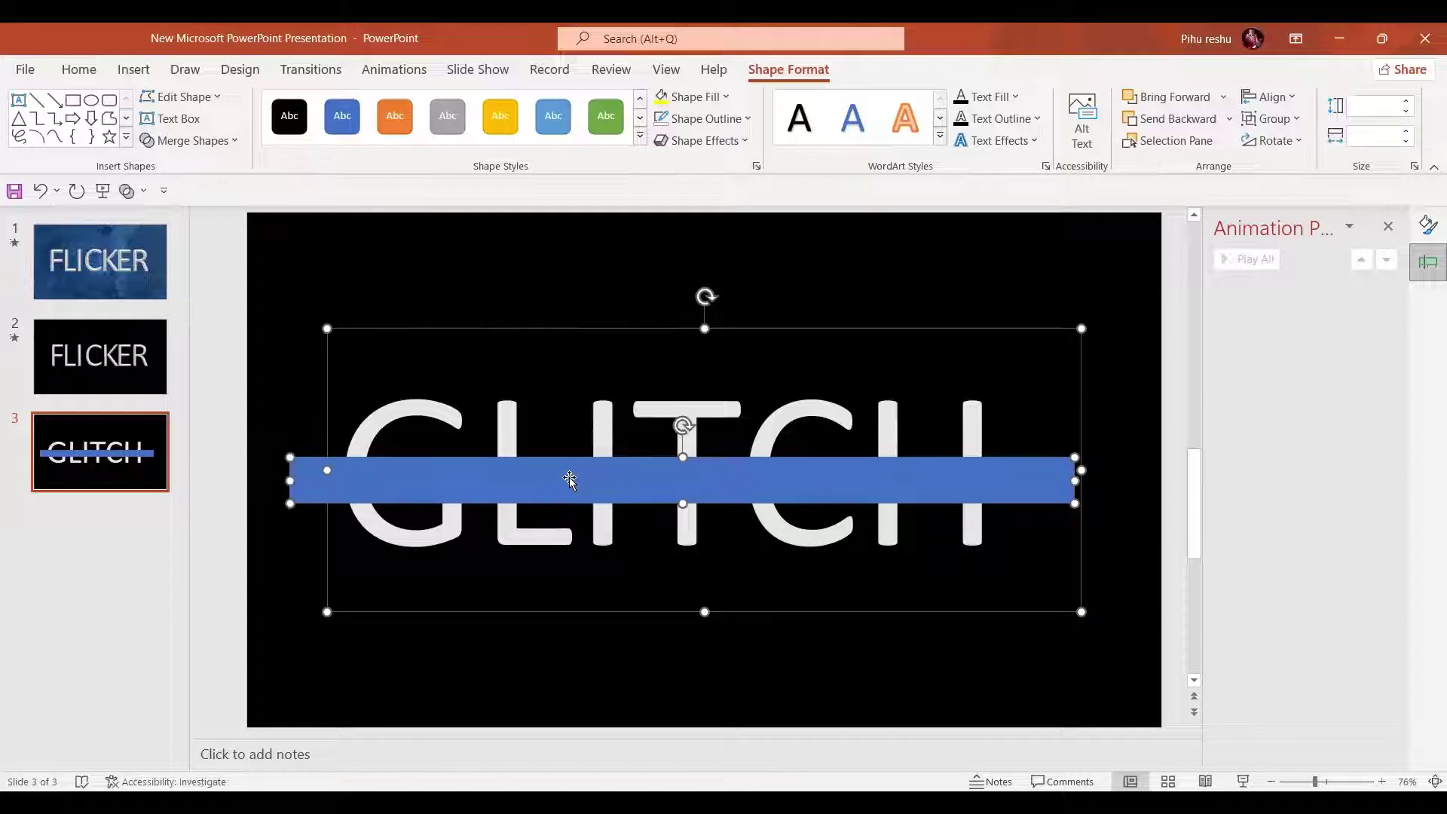
click(235, 140)
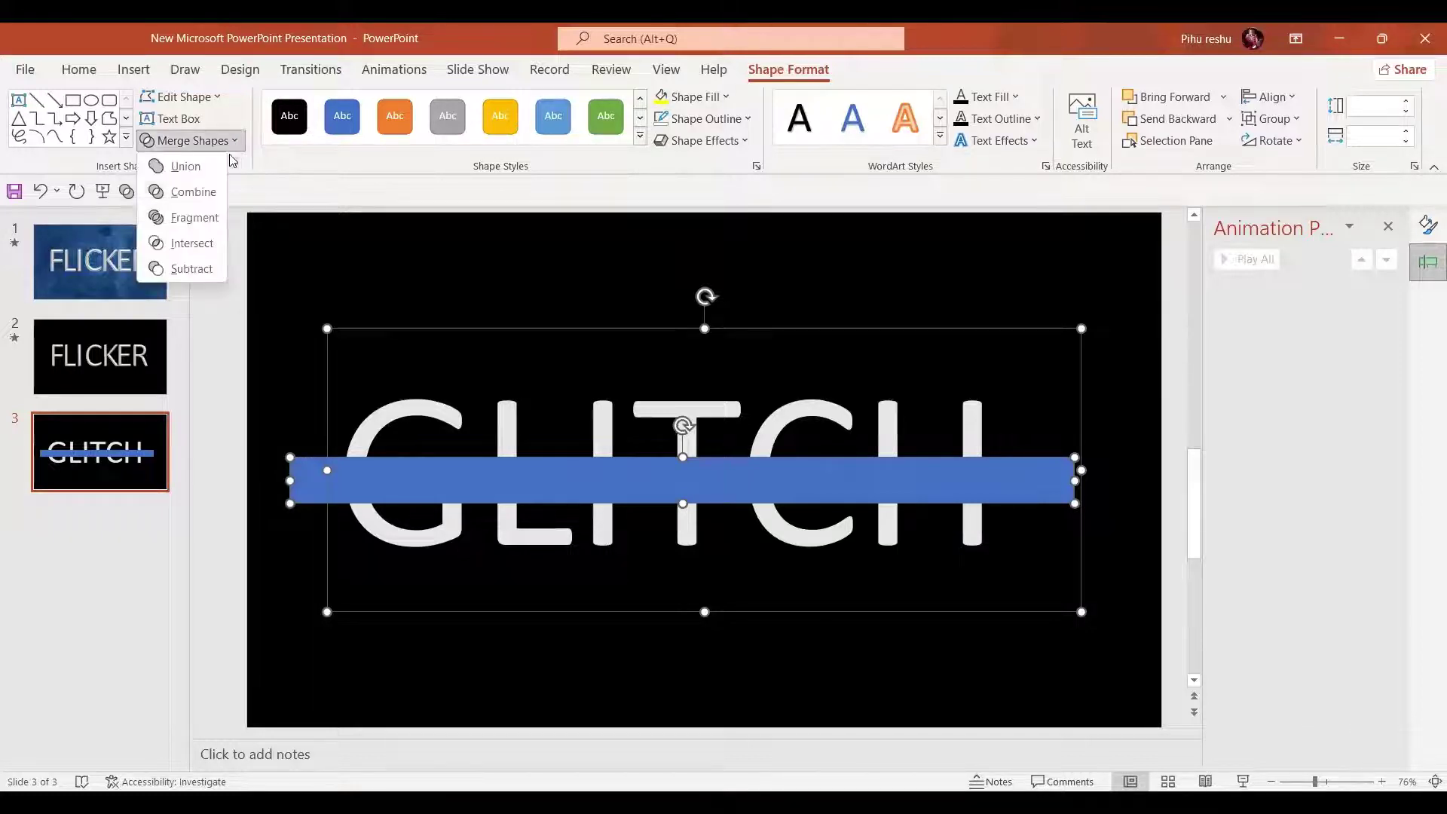
click(214, 218)
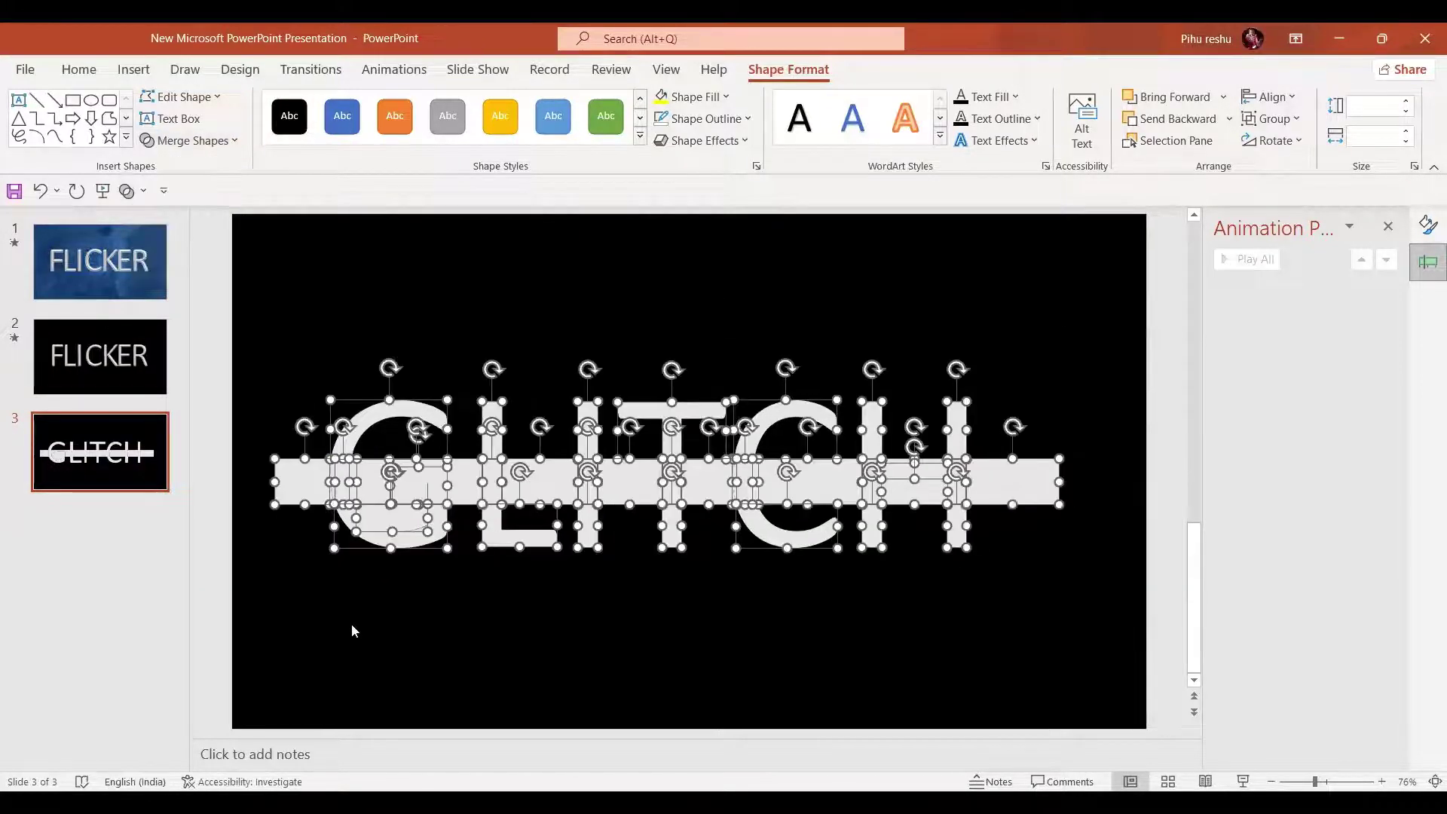
Step: Delete the leftover bar pieces around and inside the G, L, I, T, C and H
click(351, 622)
click(291, 483)
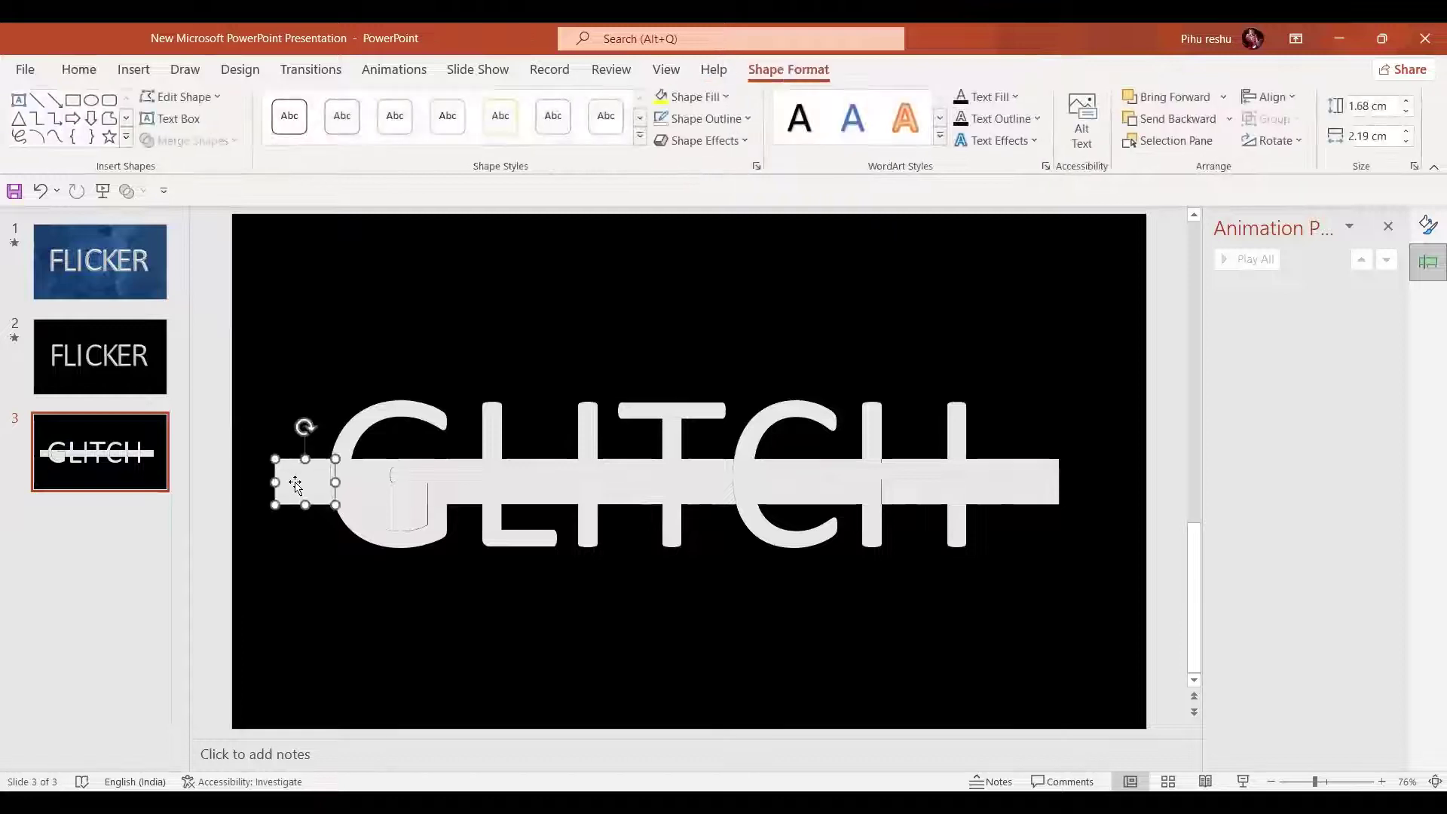
key(Delete)
click(404, 510)
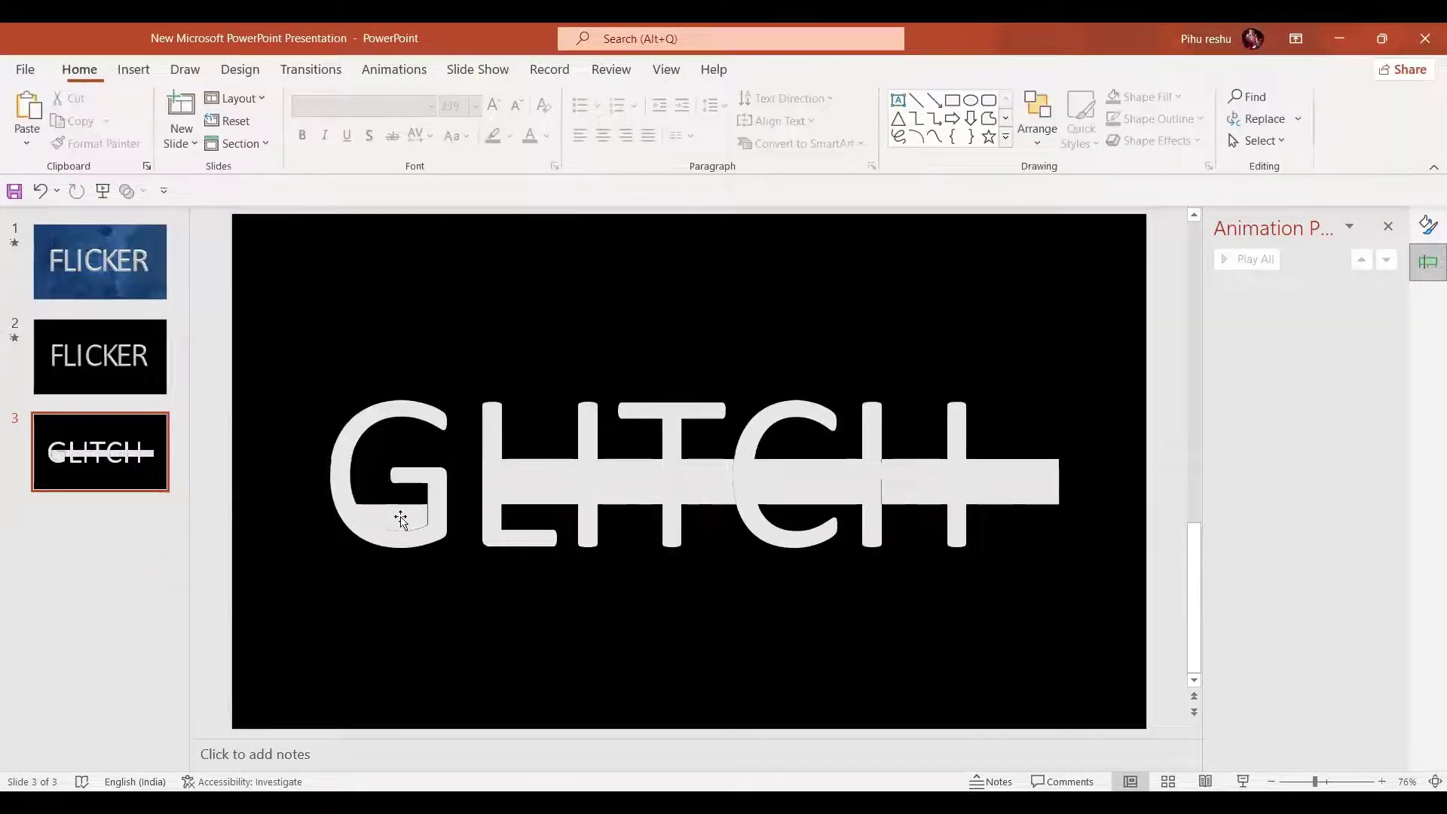
click(401, 511)
click(547, 473)
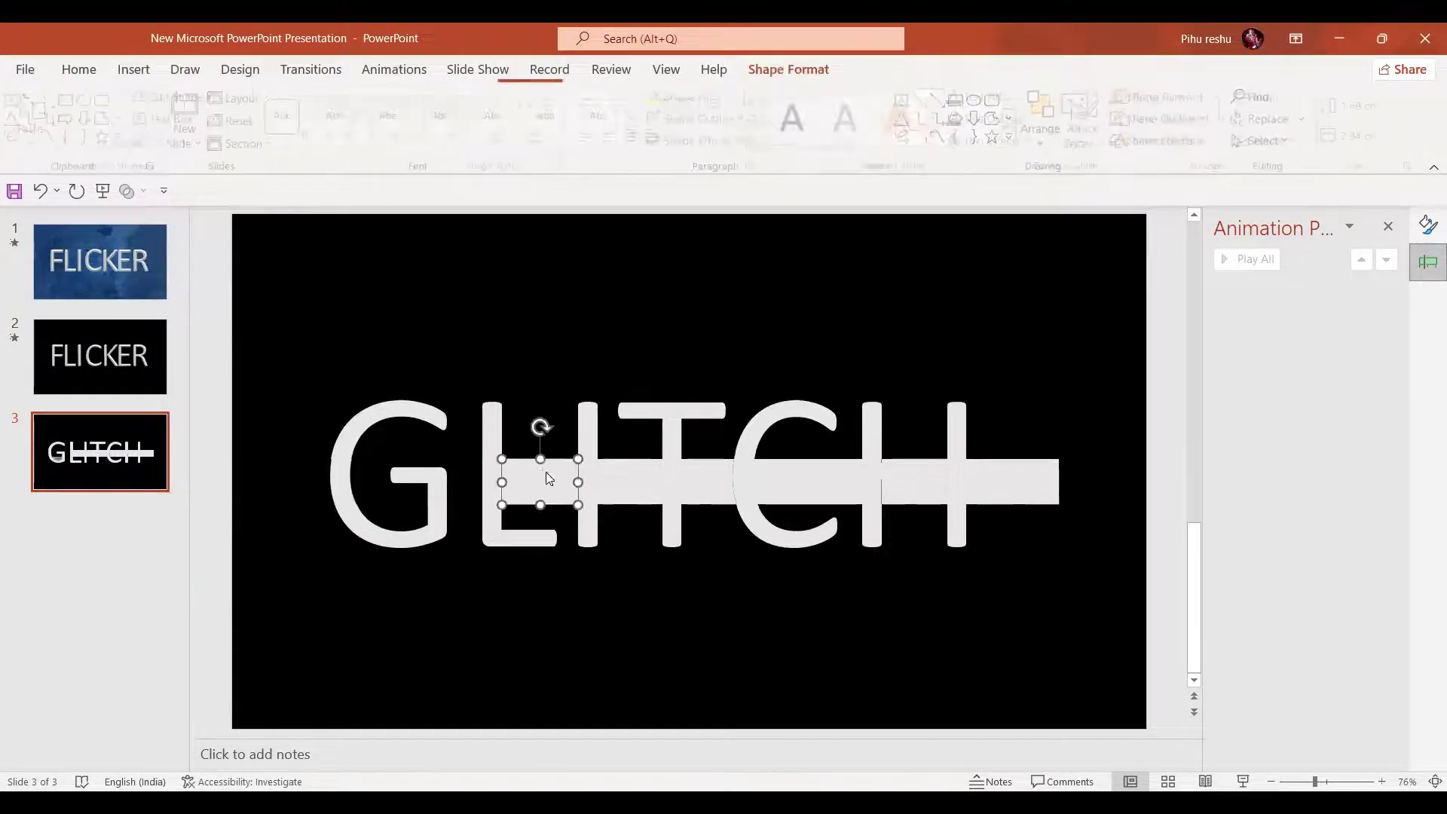
key(Delete)
click(645, 480)
key(Delete)
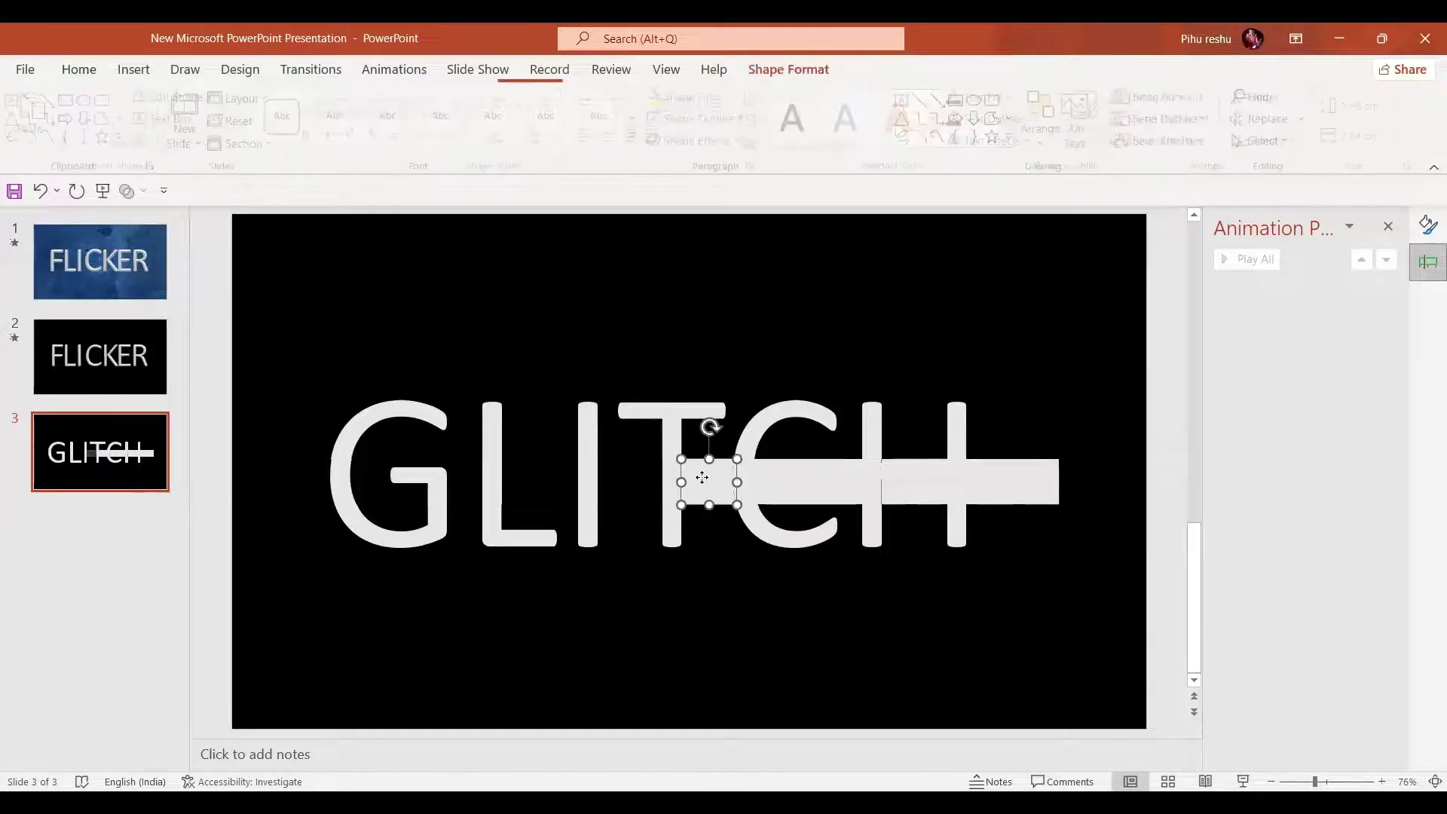
click(807, 482)
key(Delete)
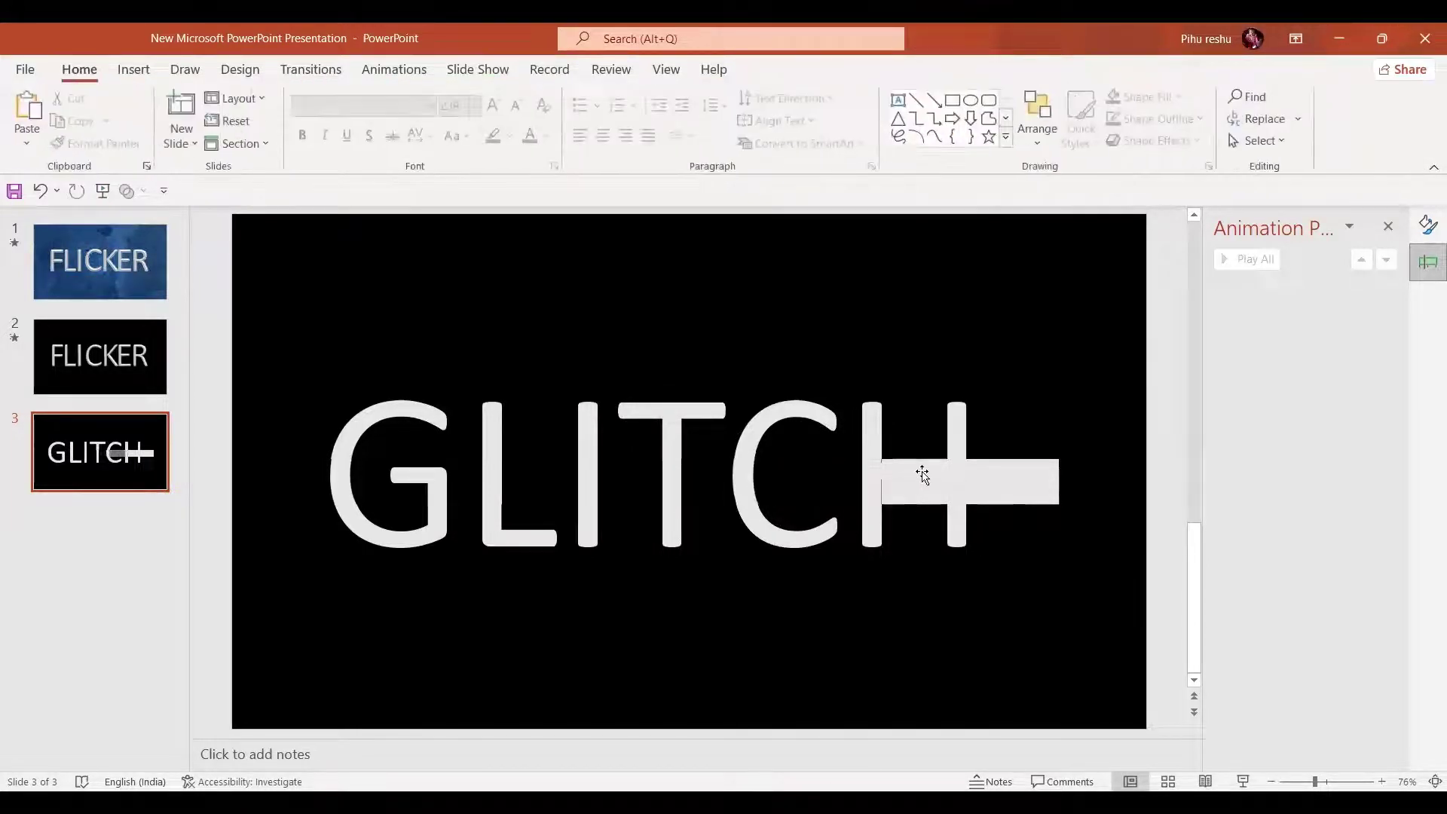
click(1012, 490)
key(Delete)
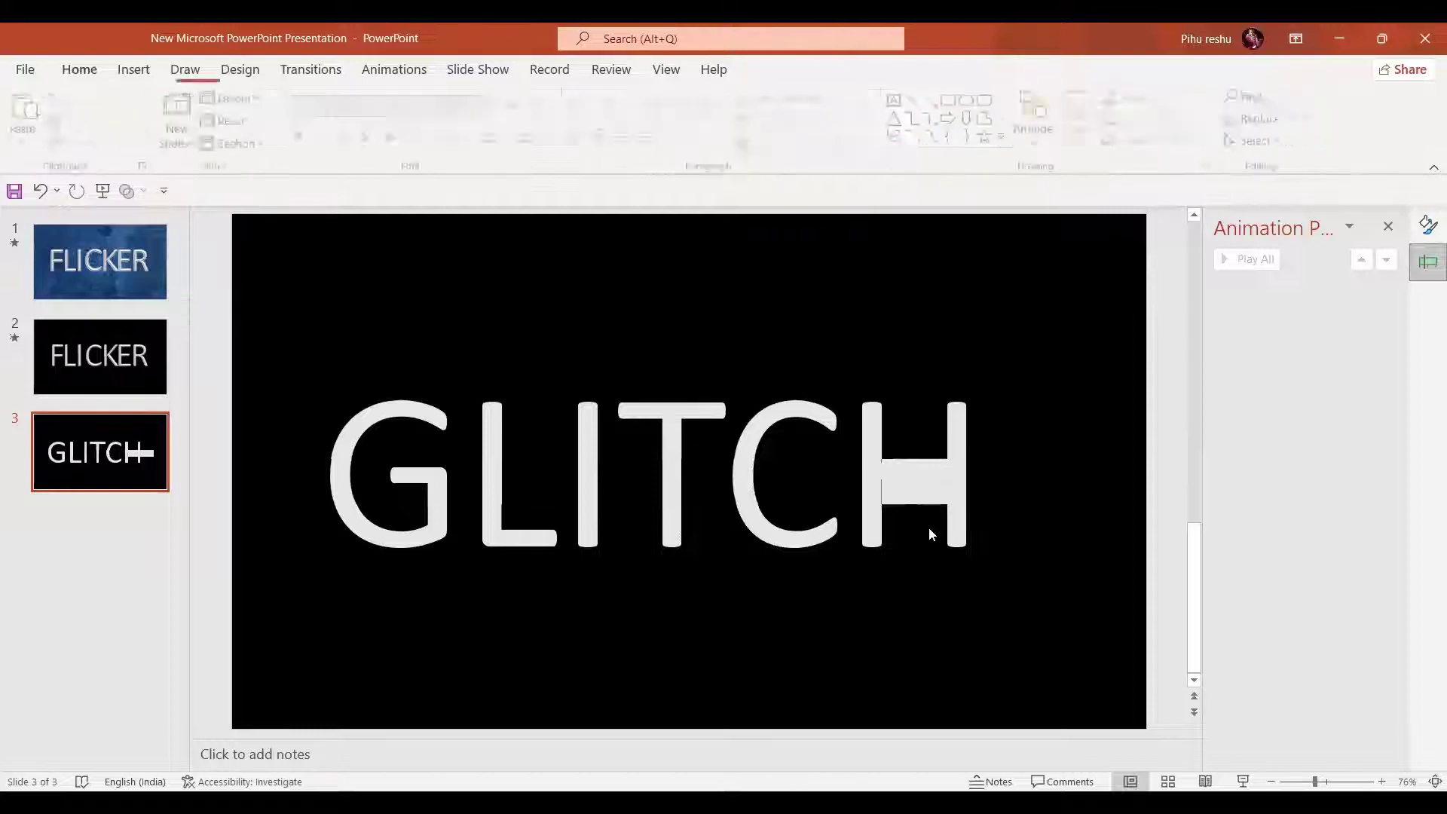
click(922, 494)
key(Delete)
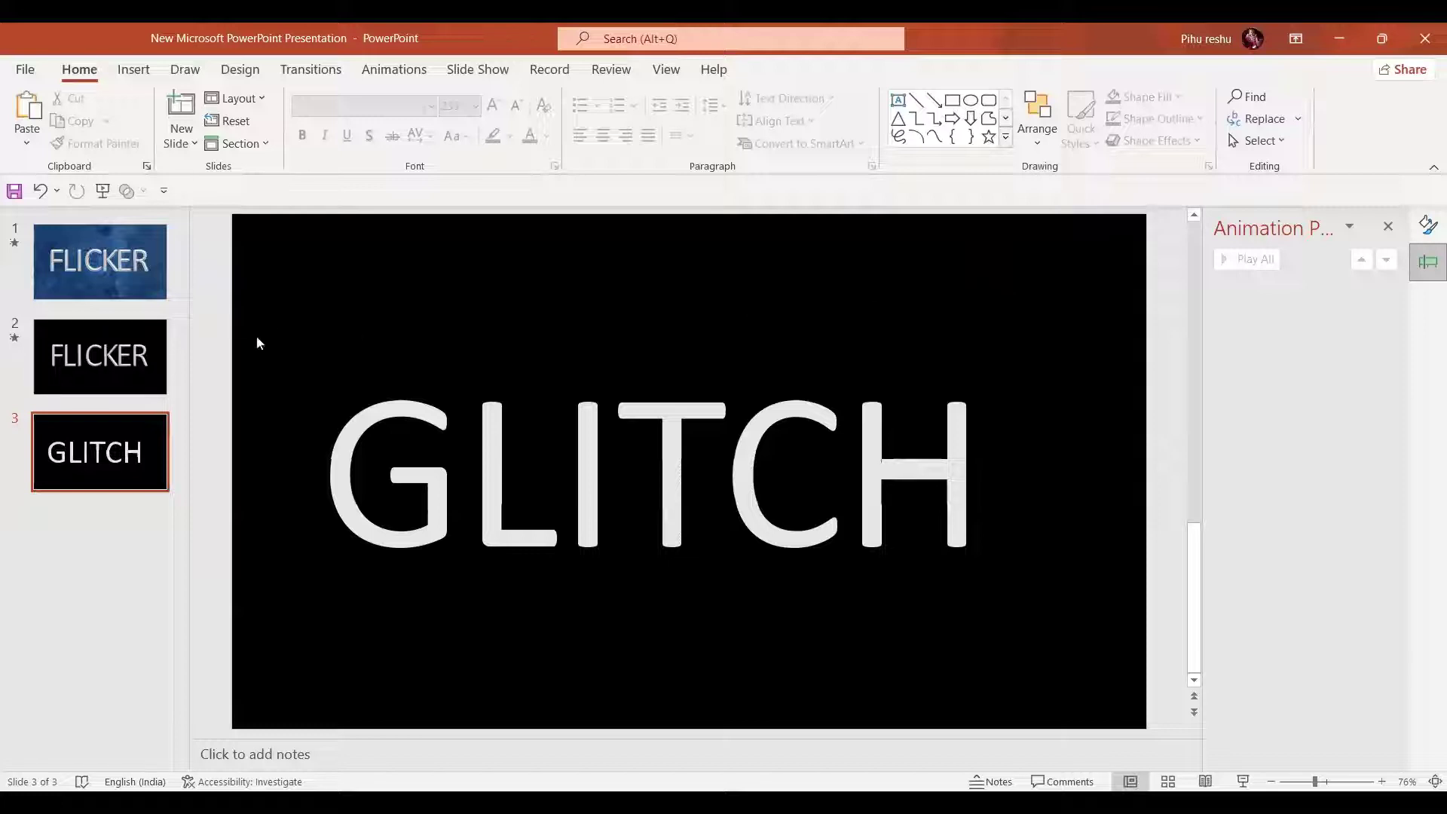
Step: Duplicate the upper GLITCH letter slices, fill the copies red and send them to back
drag(251, 336, 1060, 473)
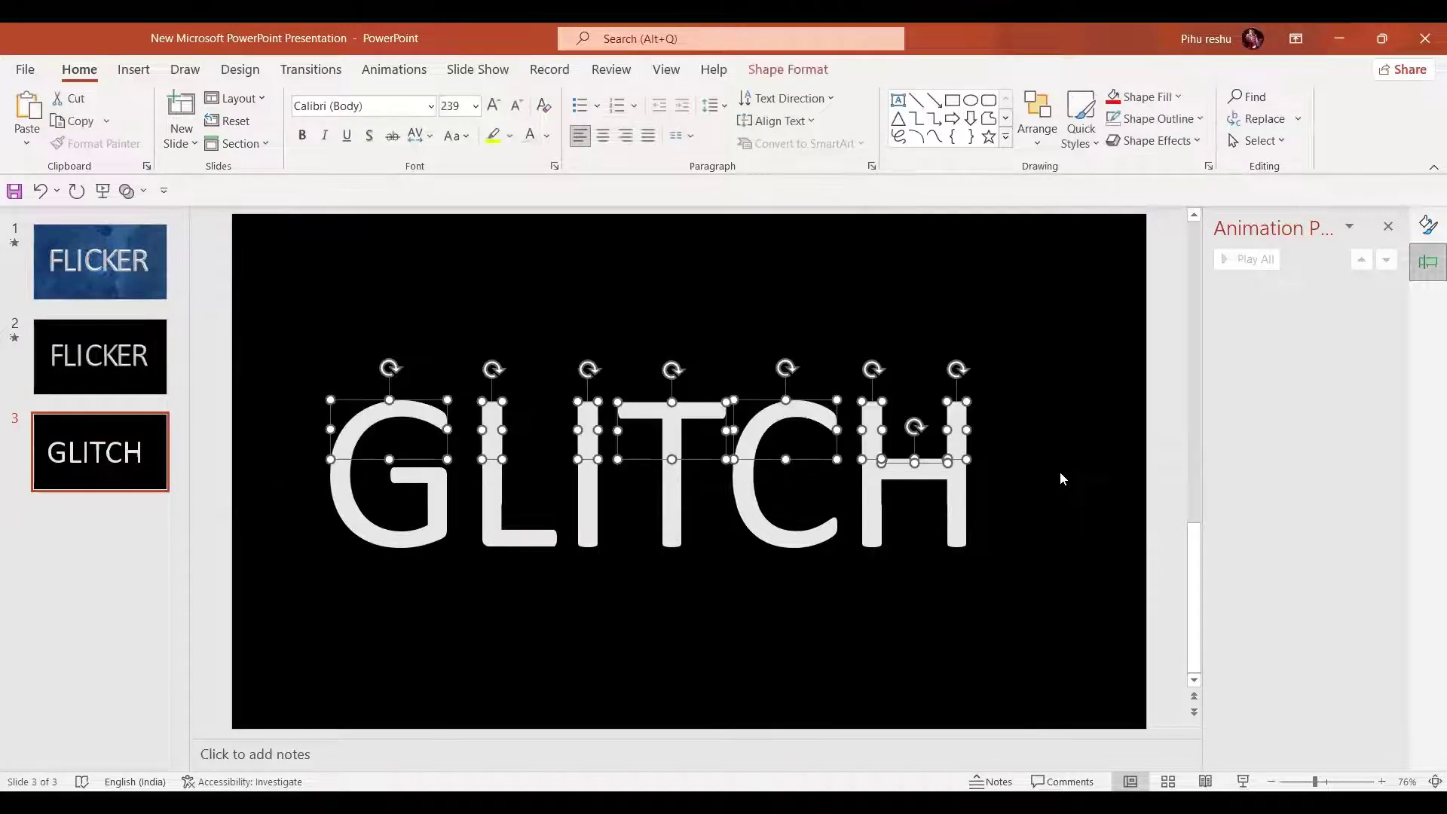
click(784, 70)
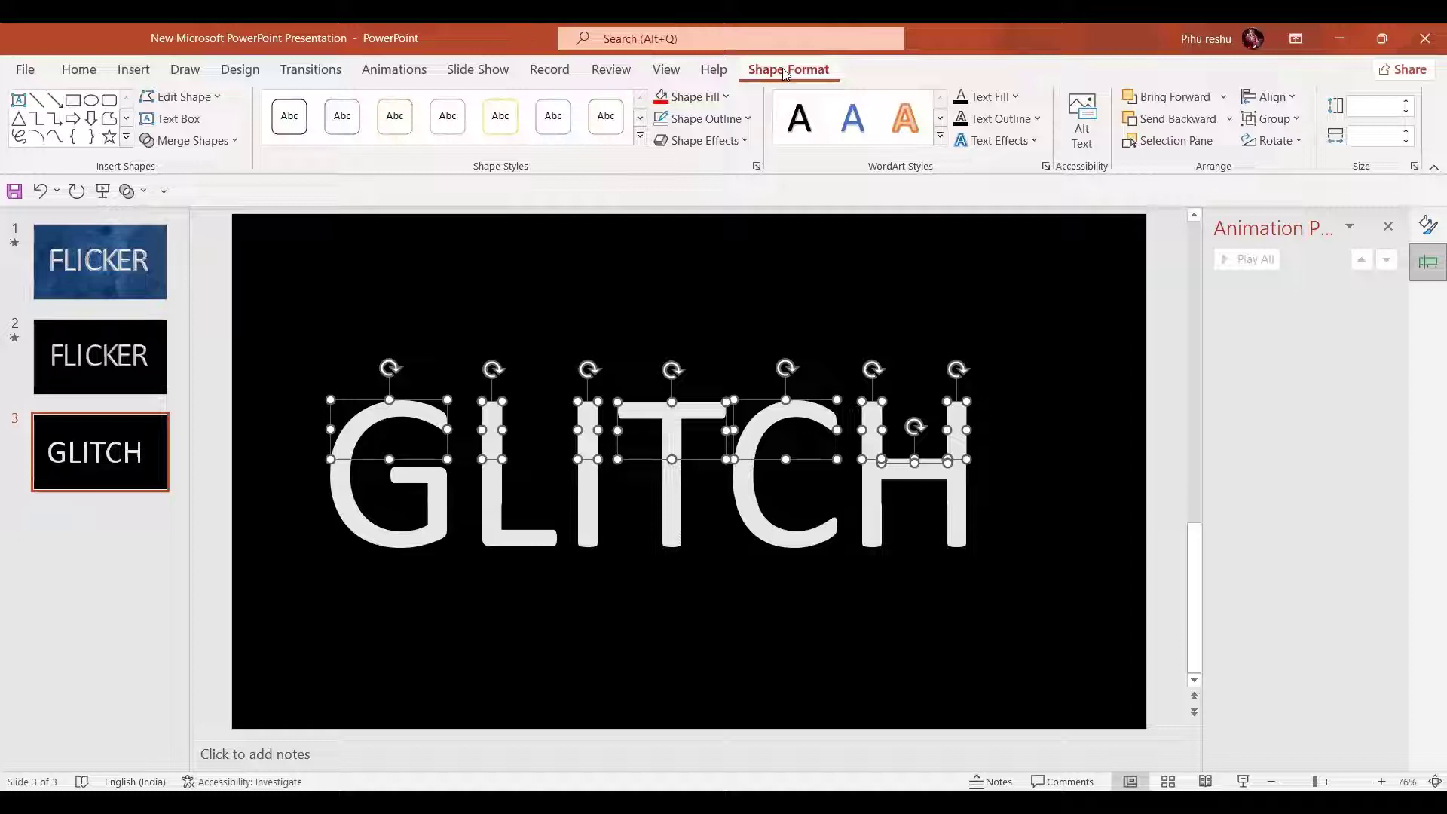
key(ctrl+d)
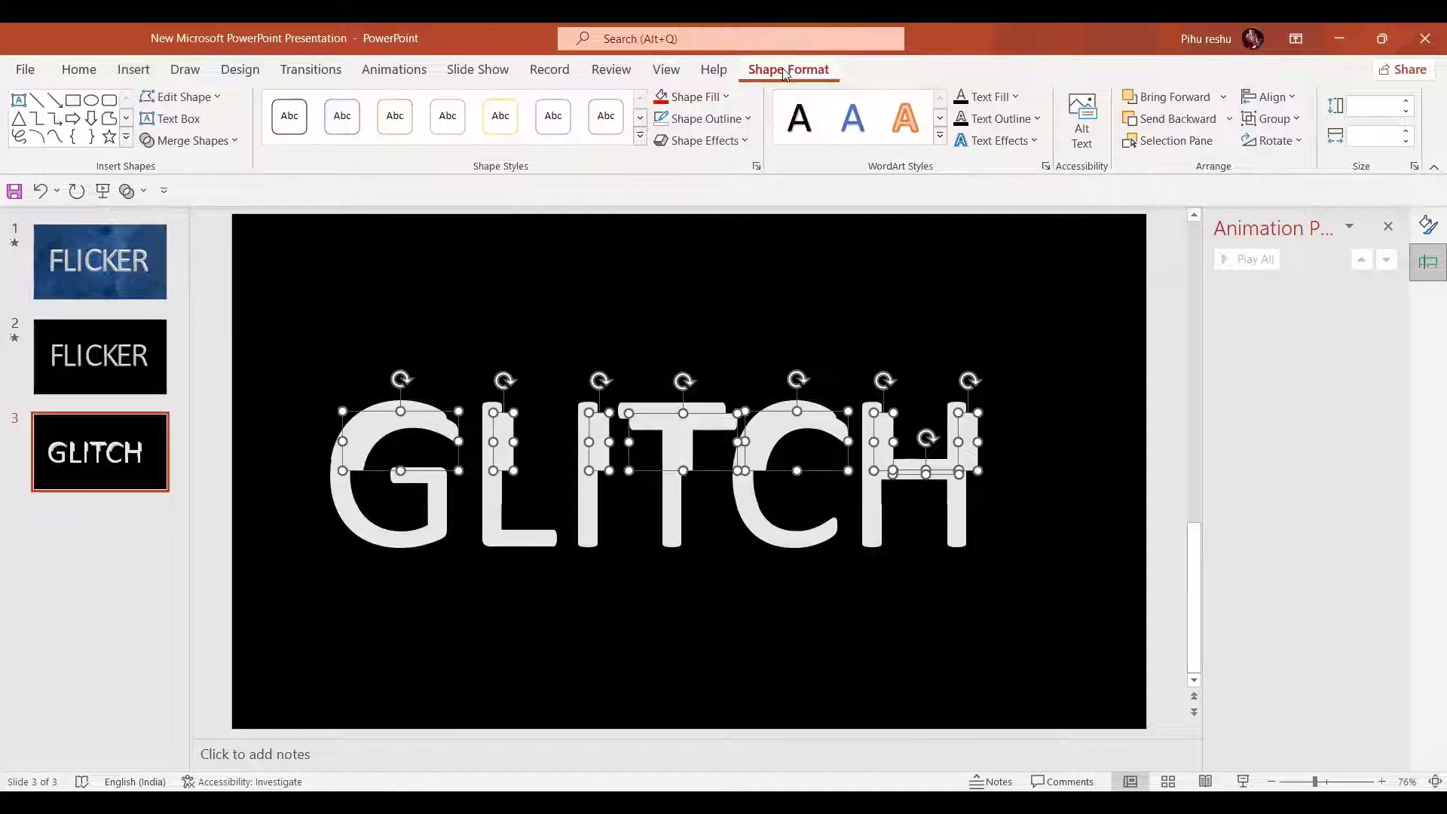
click(663, 99)
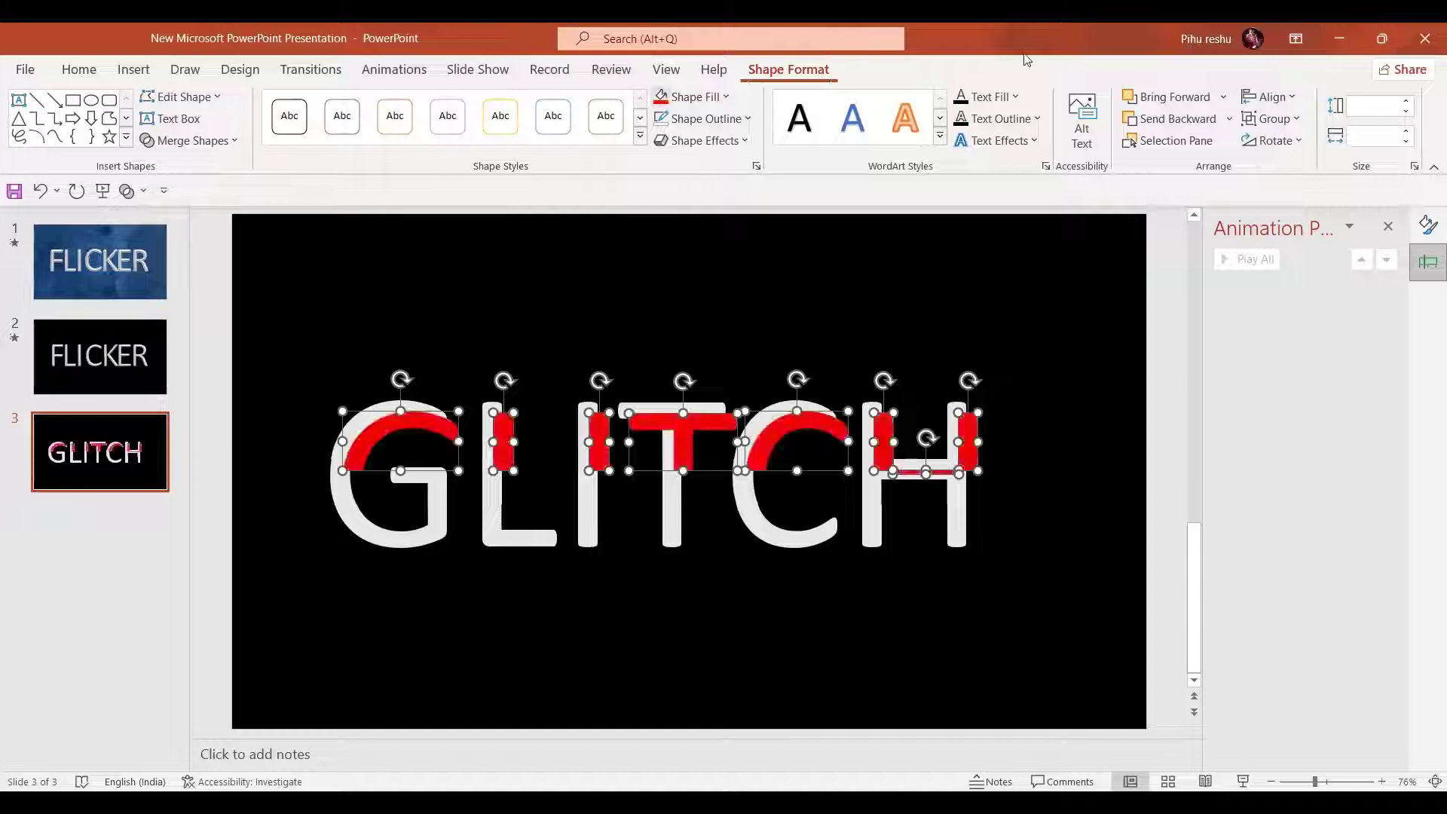
click(1230, 120)
click(1215, 171)
Step: Offset the red copies slightly so thin red edges show, then select the lower letter slices
key(Up)
key(Up)
key(Left)
key(Left)
key(Left)
key(Left)
key(Left)
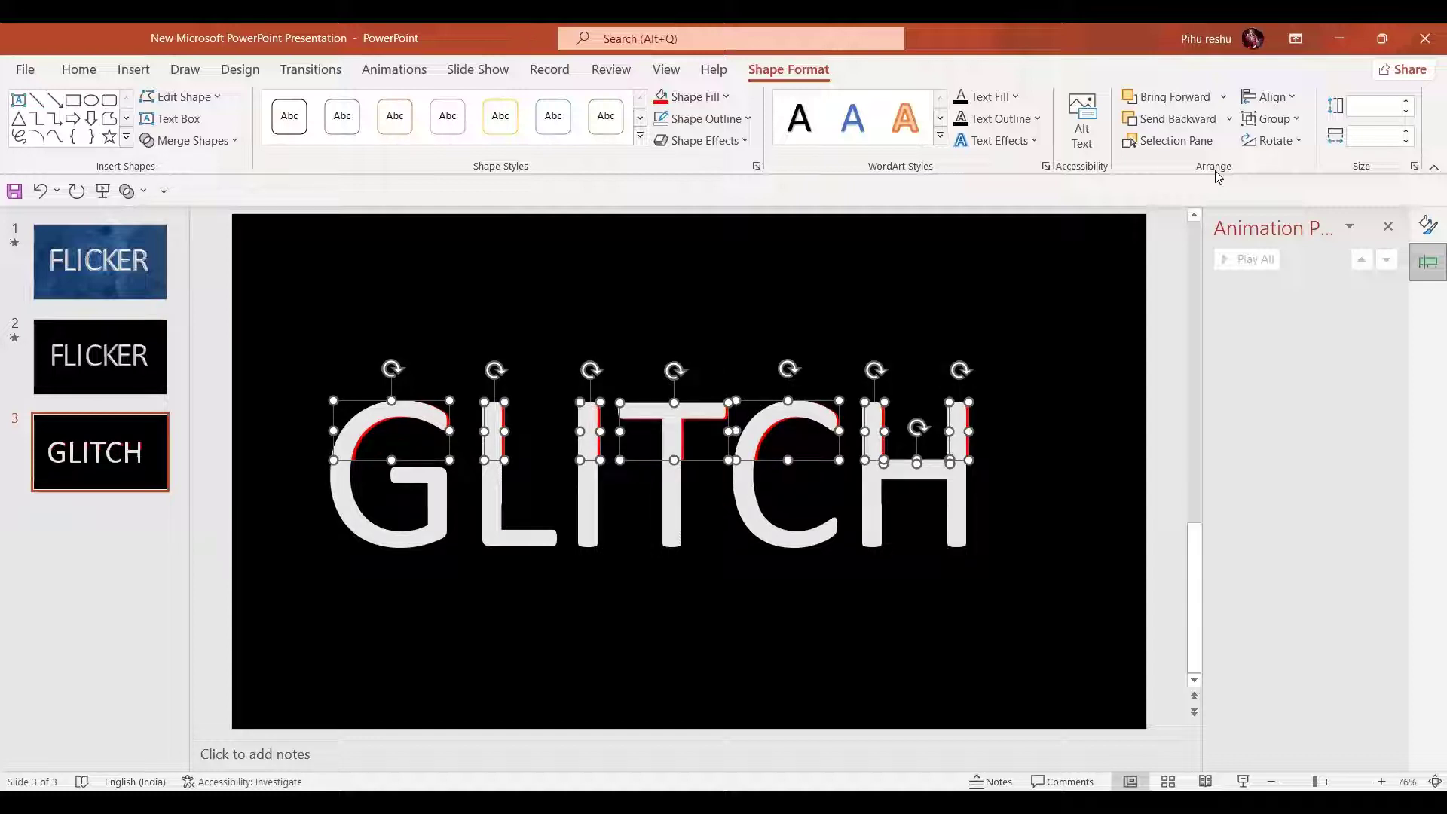
key(Left)
key(Down)
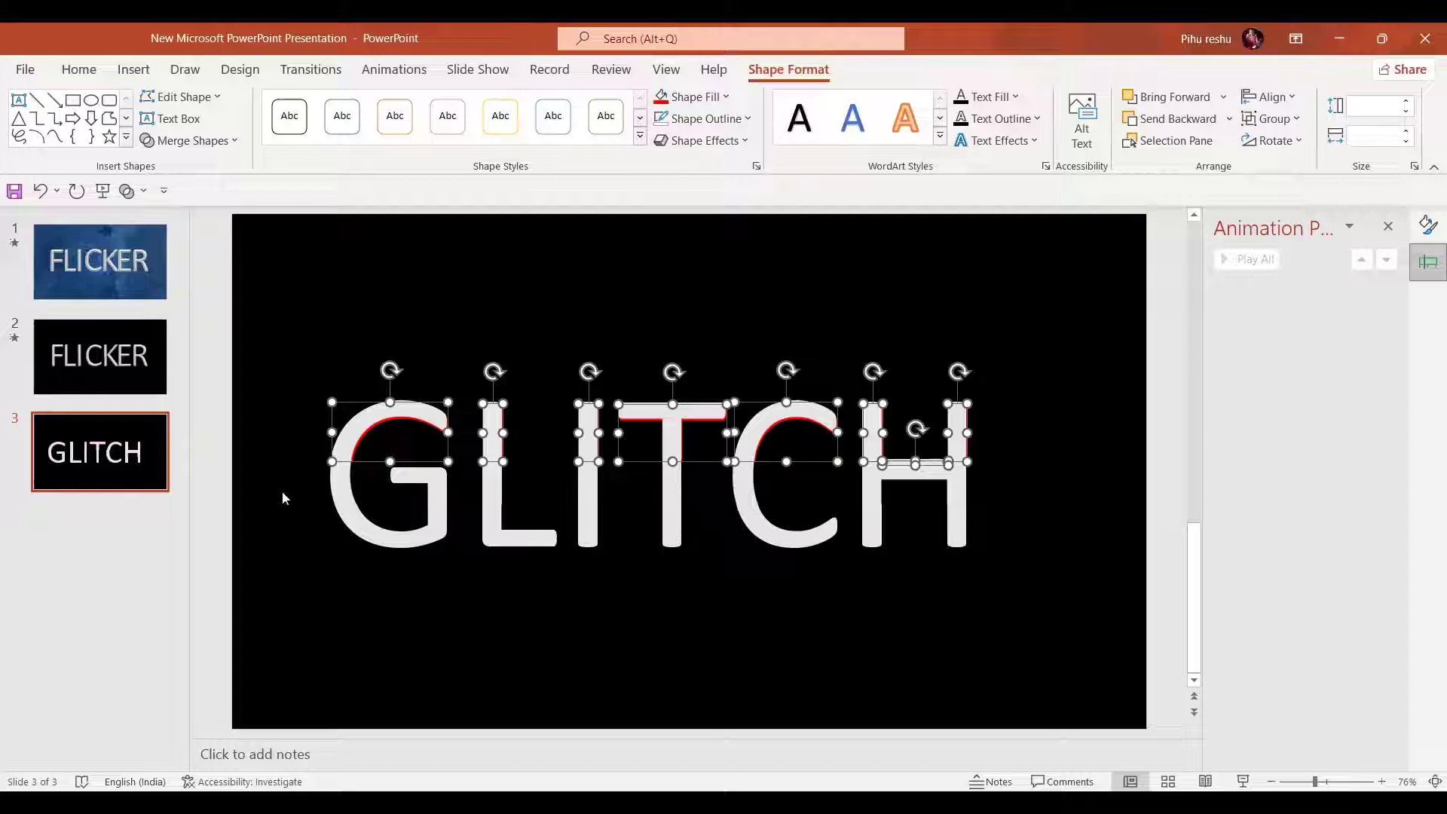
drag(280, 476, 1115, 596)
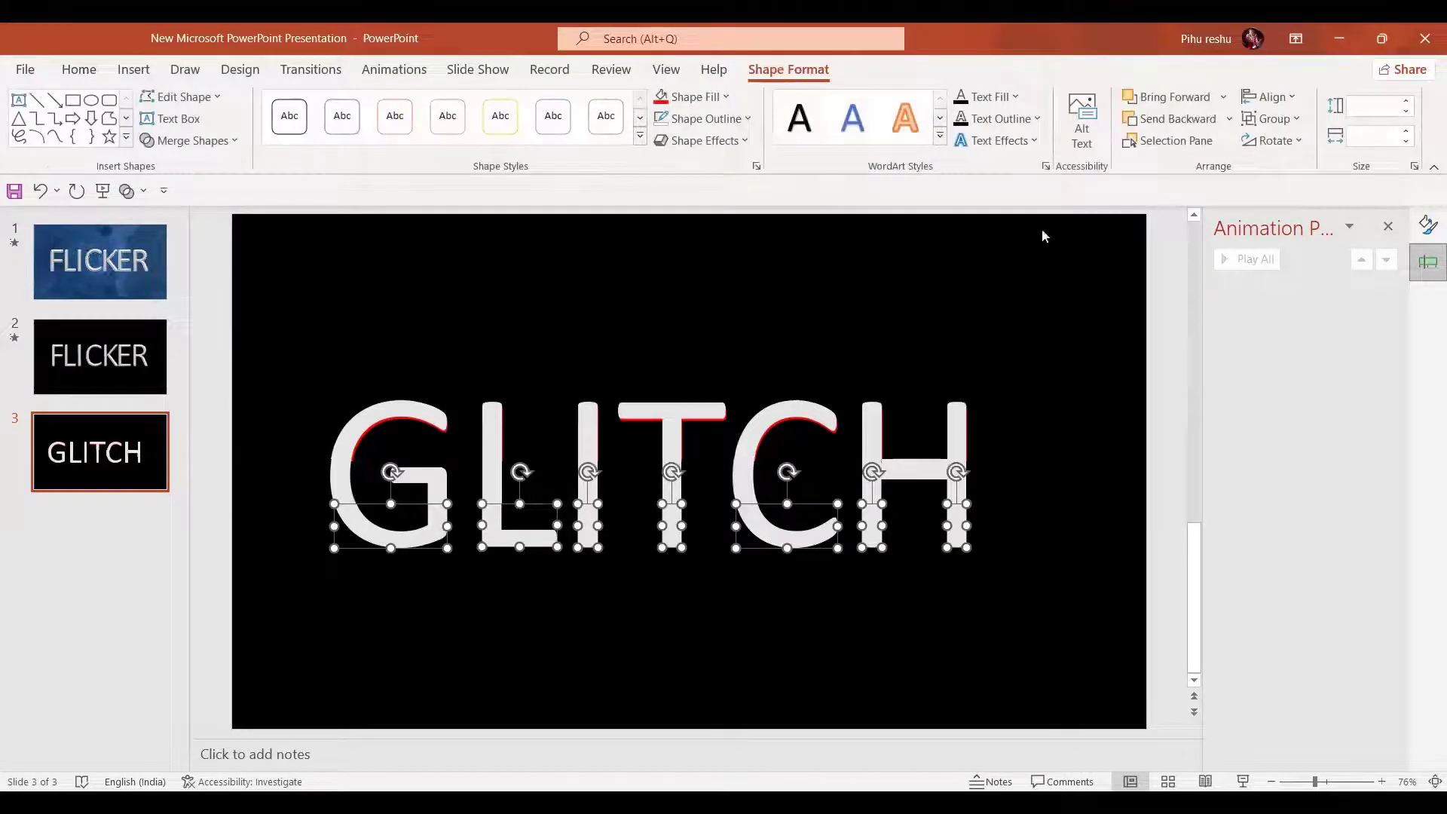
Step: Duplicate the lower letter slices, fill the copies green and send them to back
key(ctrl+d)
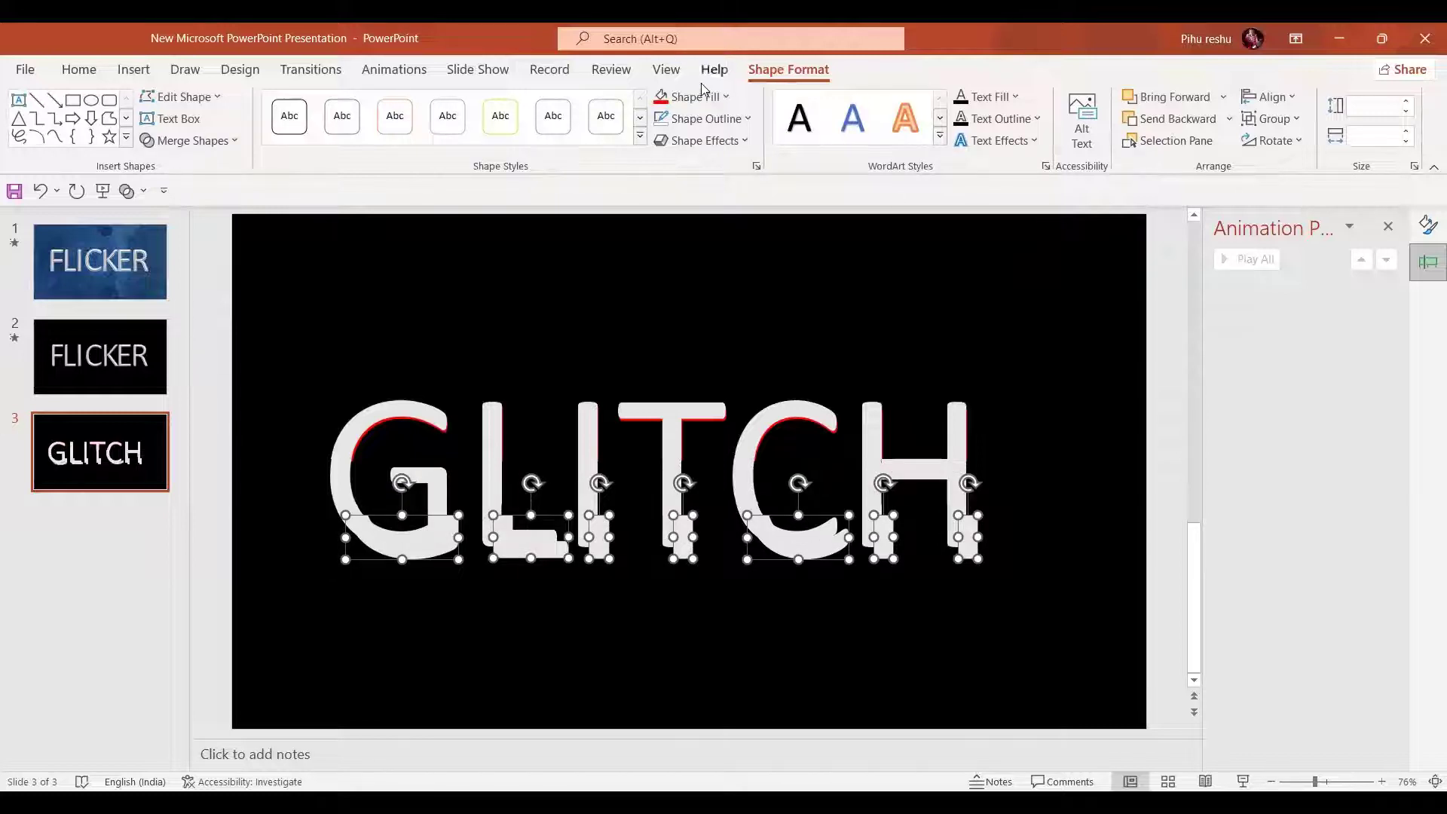
click(726, 96)
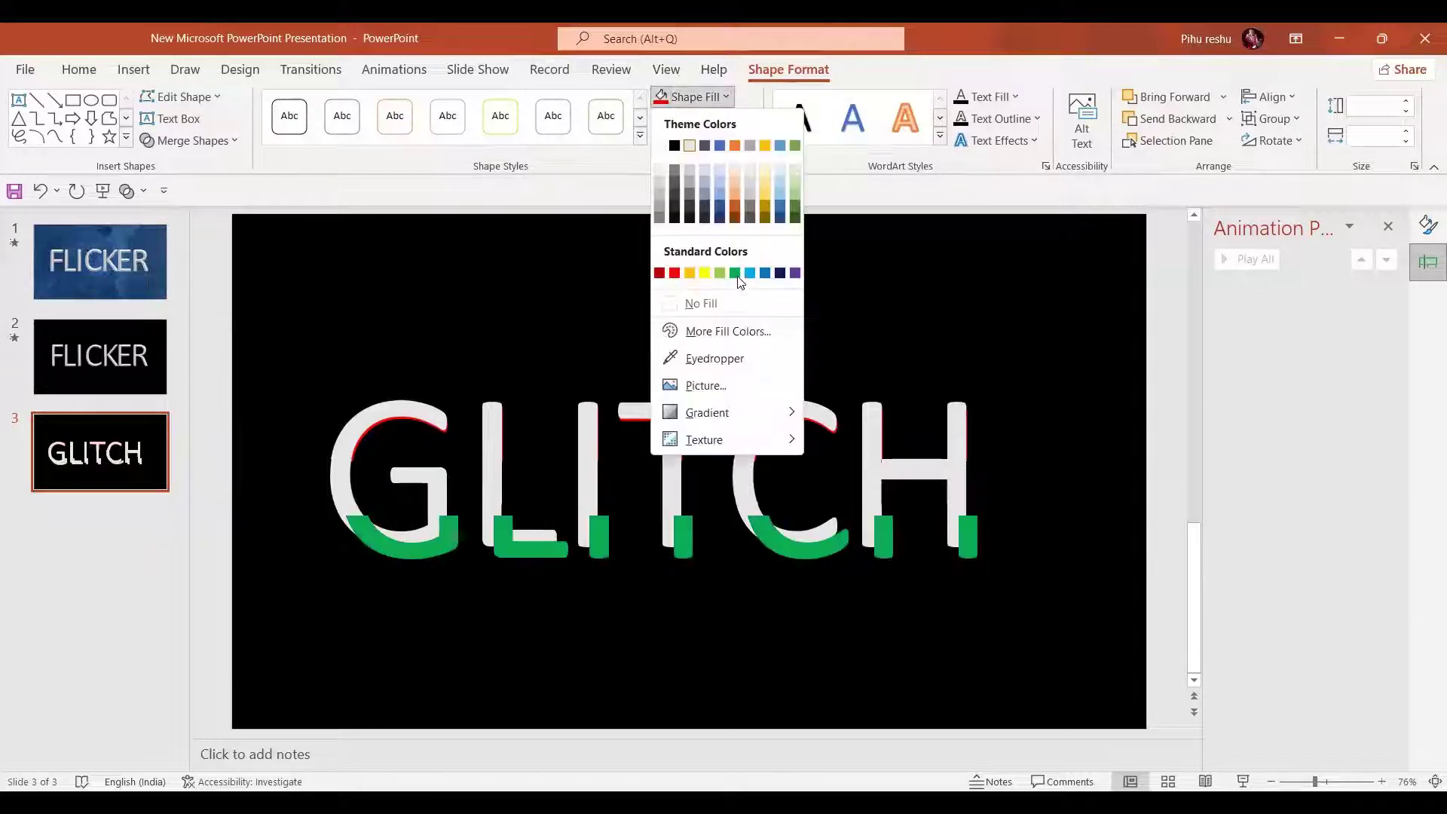
click(736, 274)
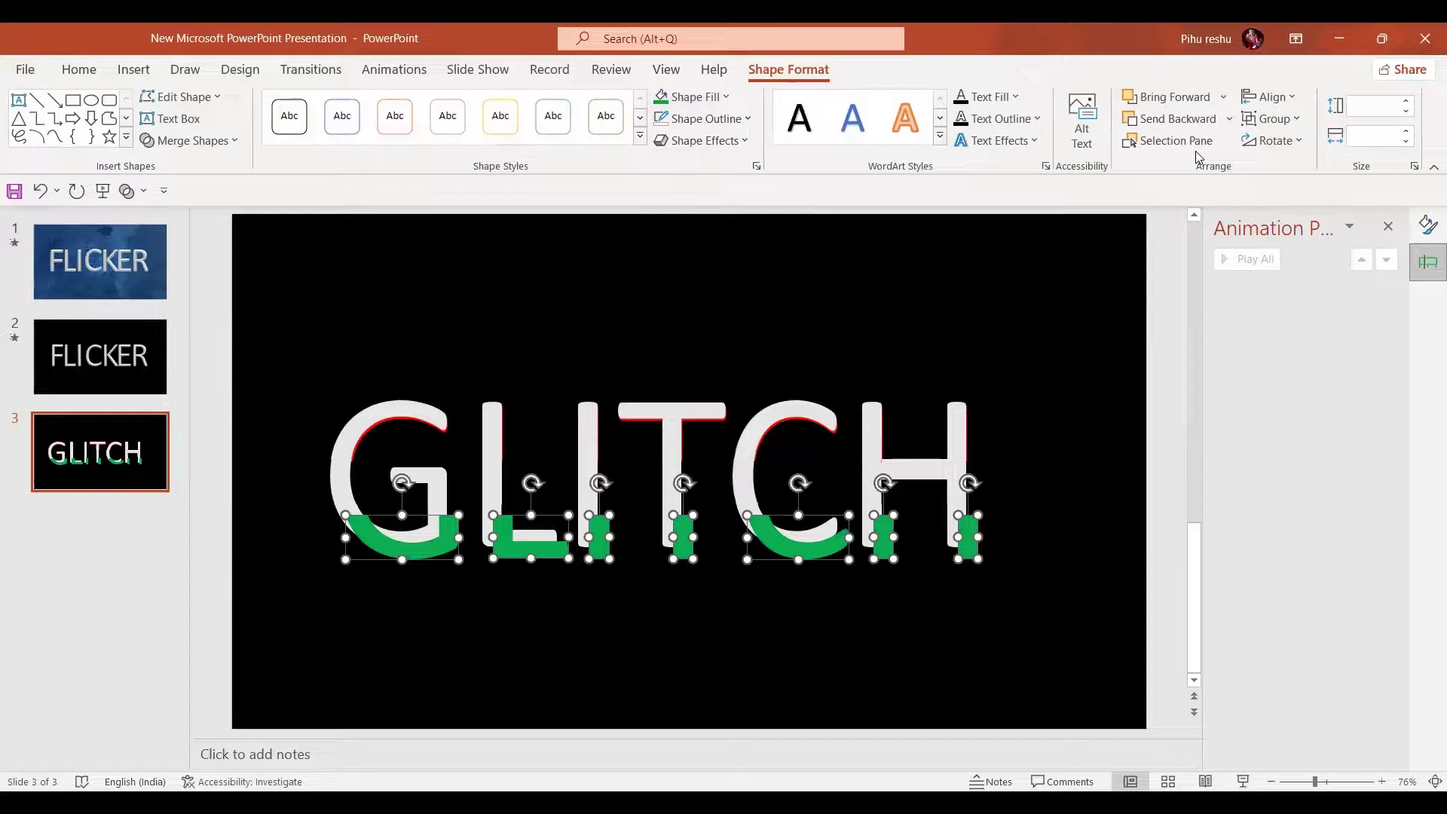
click(1229, 119)
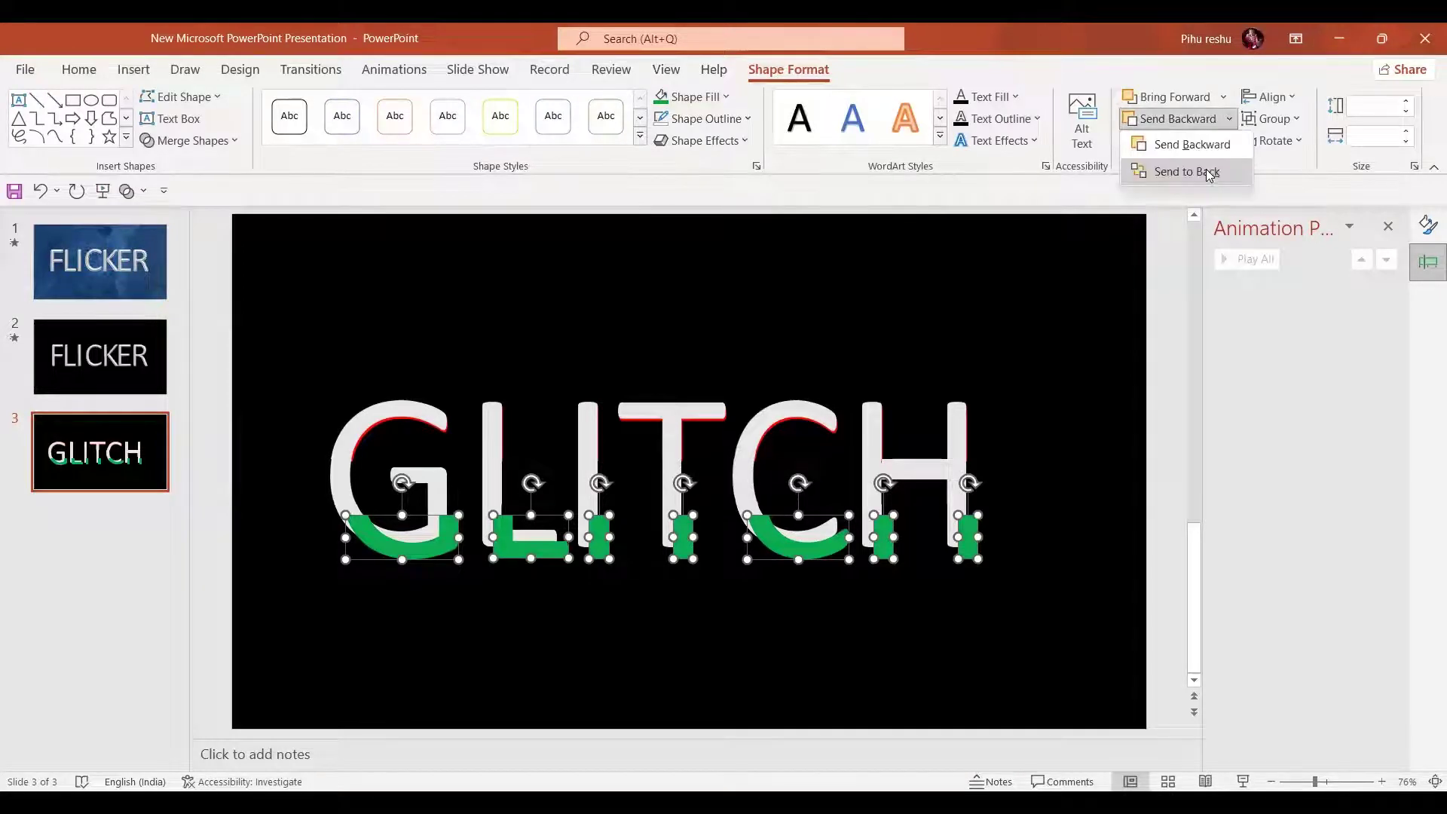
click(1206, 172)
Step: Nudge the green slices with arrow keys until their edges peek out behind the white letters
key(Up)
key(Up)
key(Left)
key(Left)
key(Left)
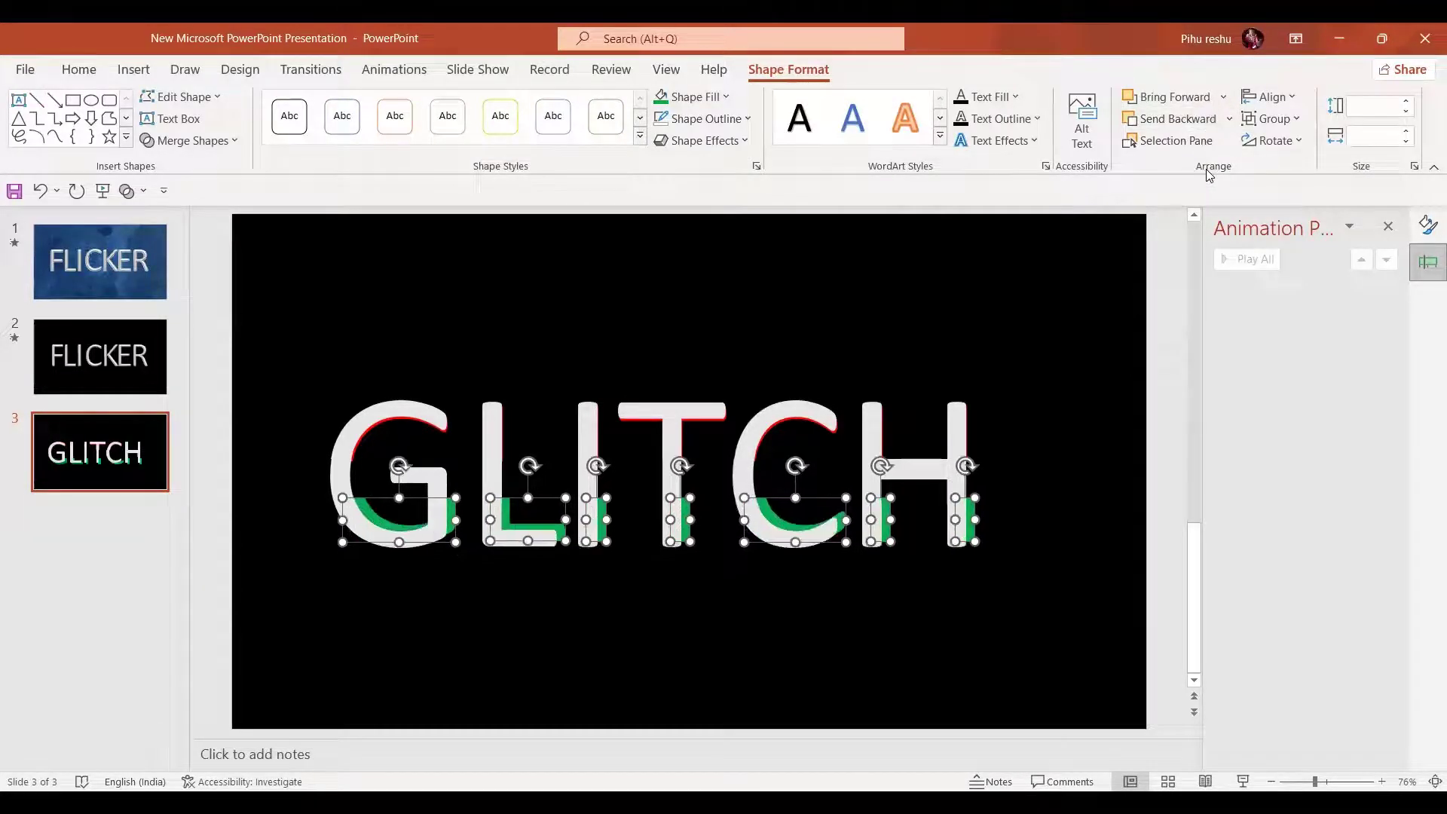
key(Up)
key(Right)
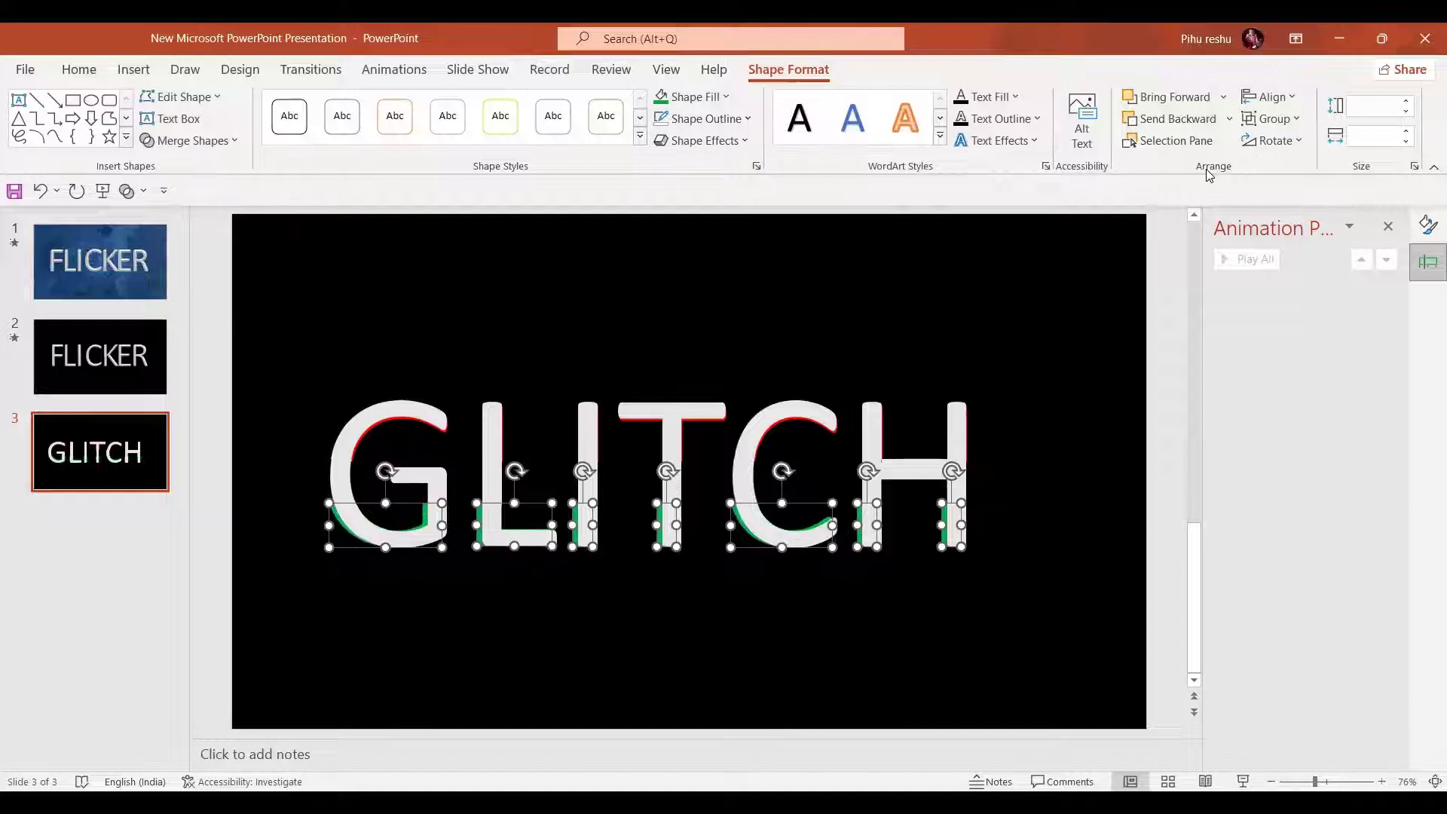
key(Down)
key(Right)
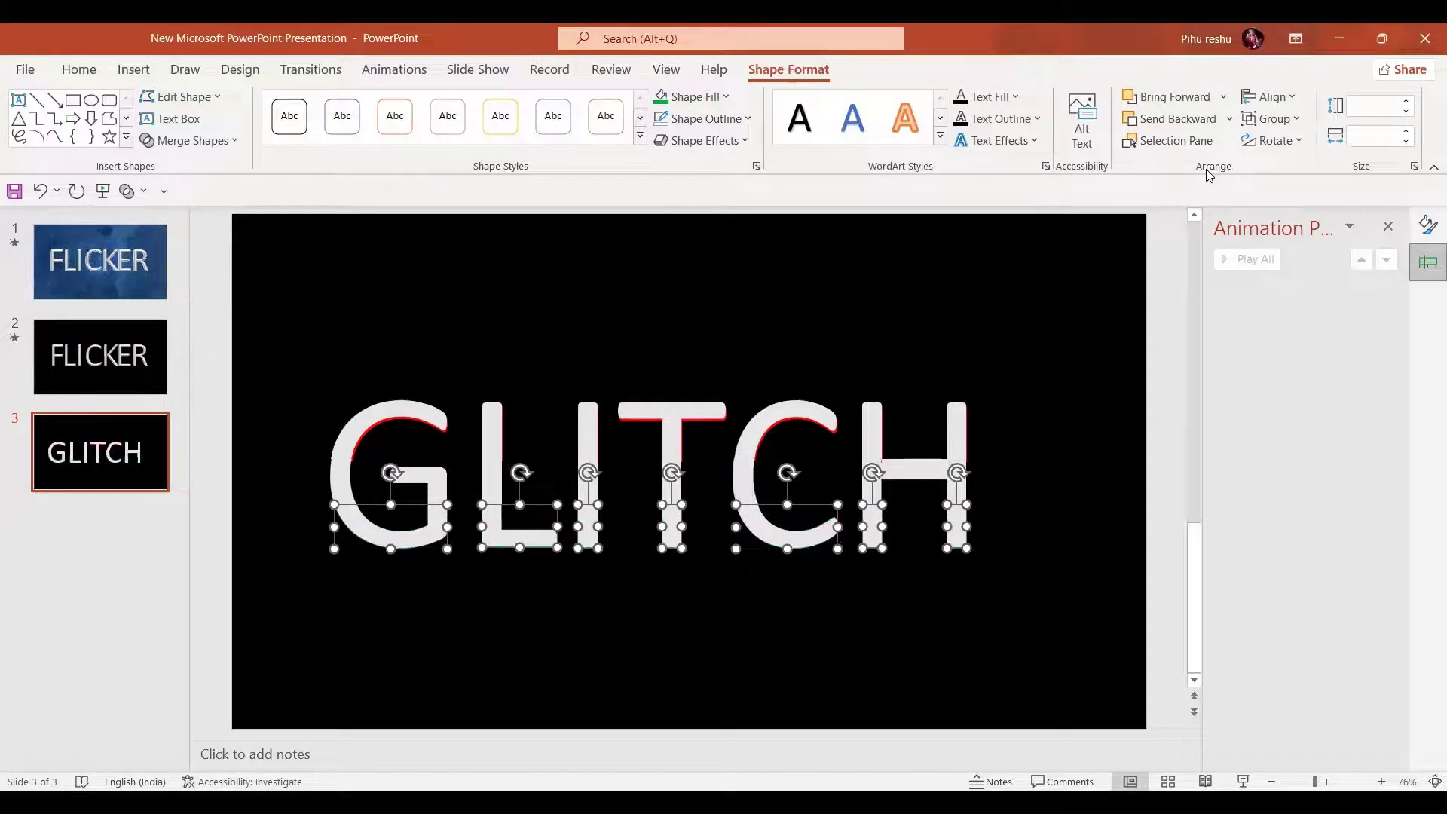
key(Up)
key(ctrl+Right)
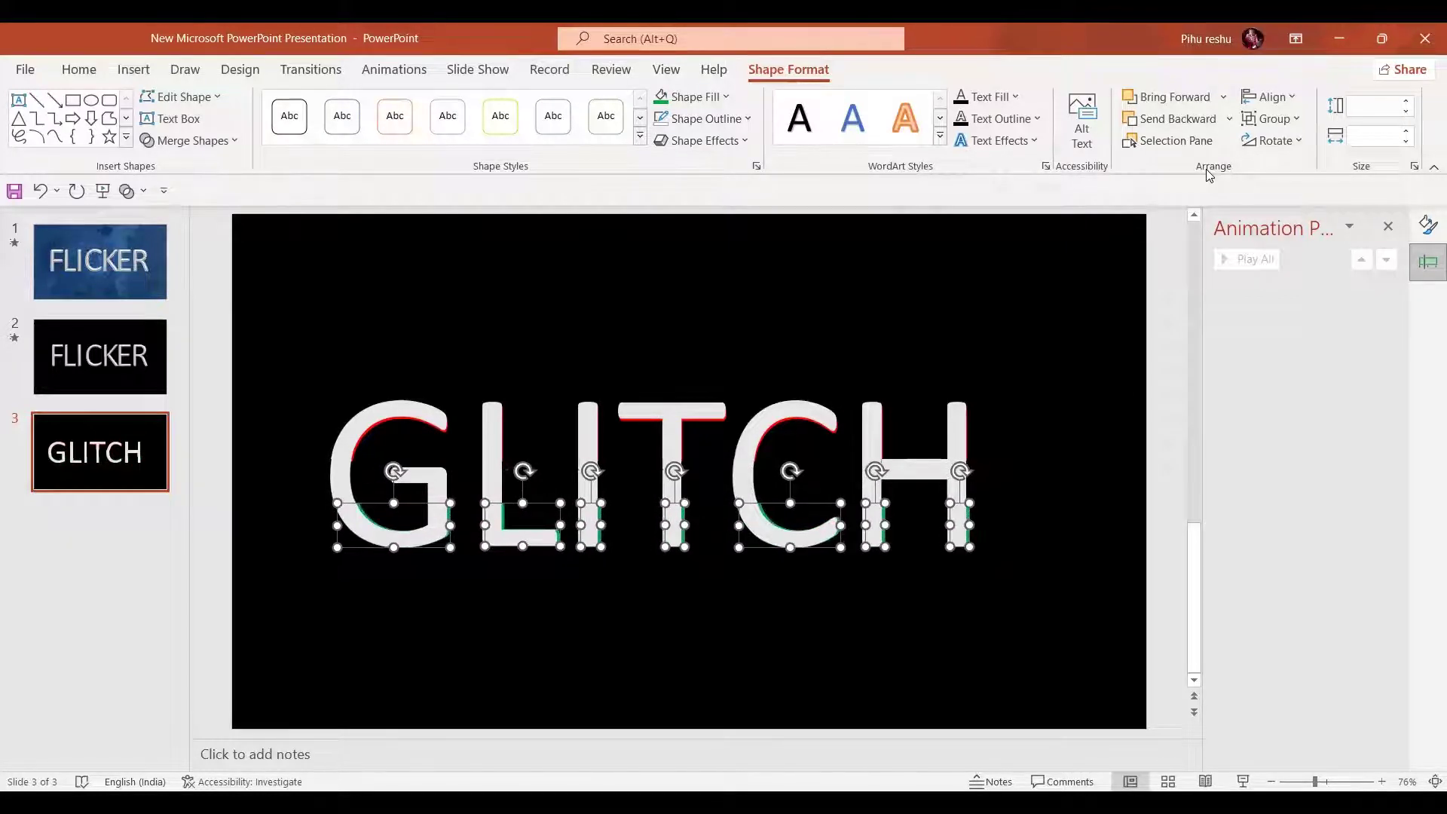
key(ctrl+Left)
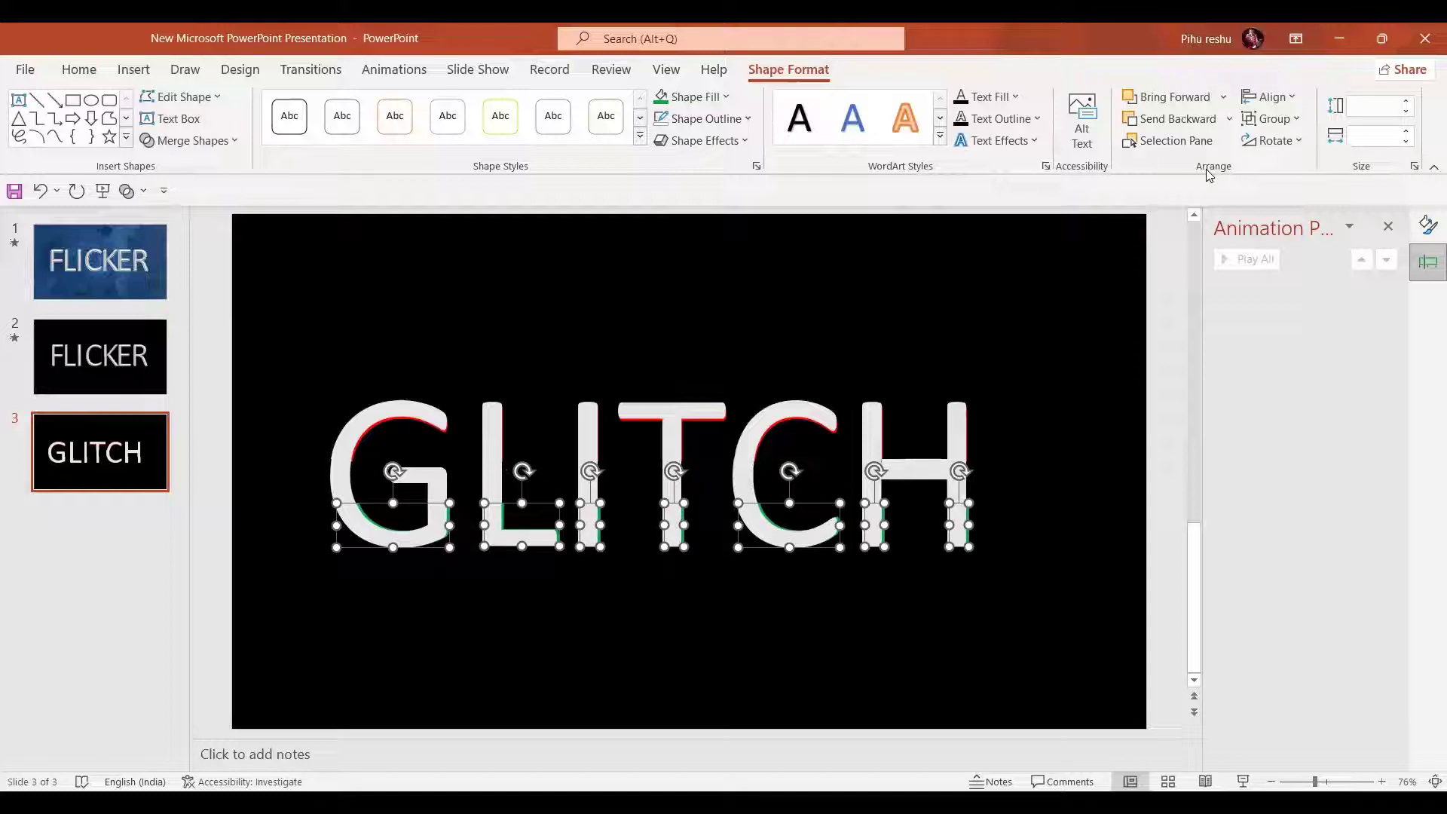
key(ctrl+Left)
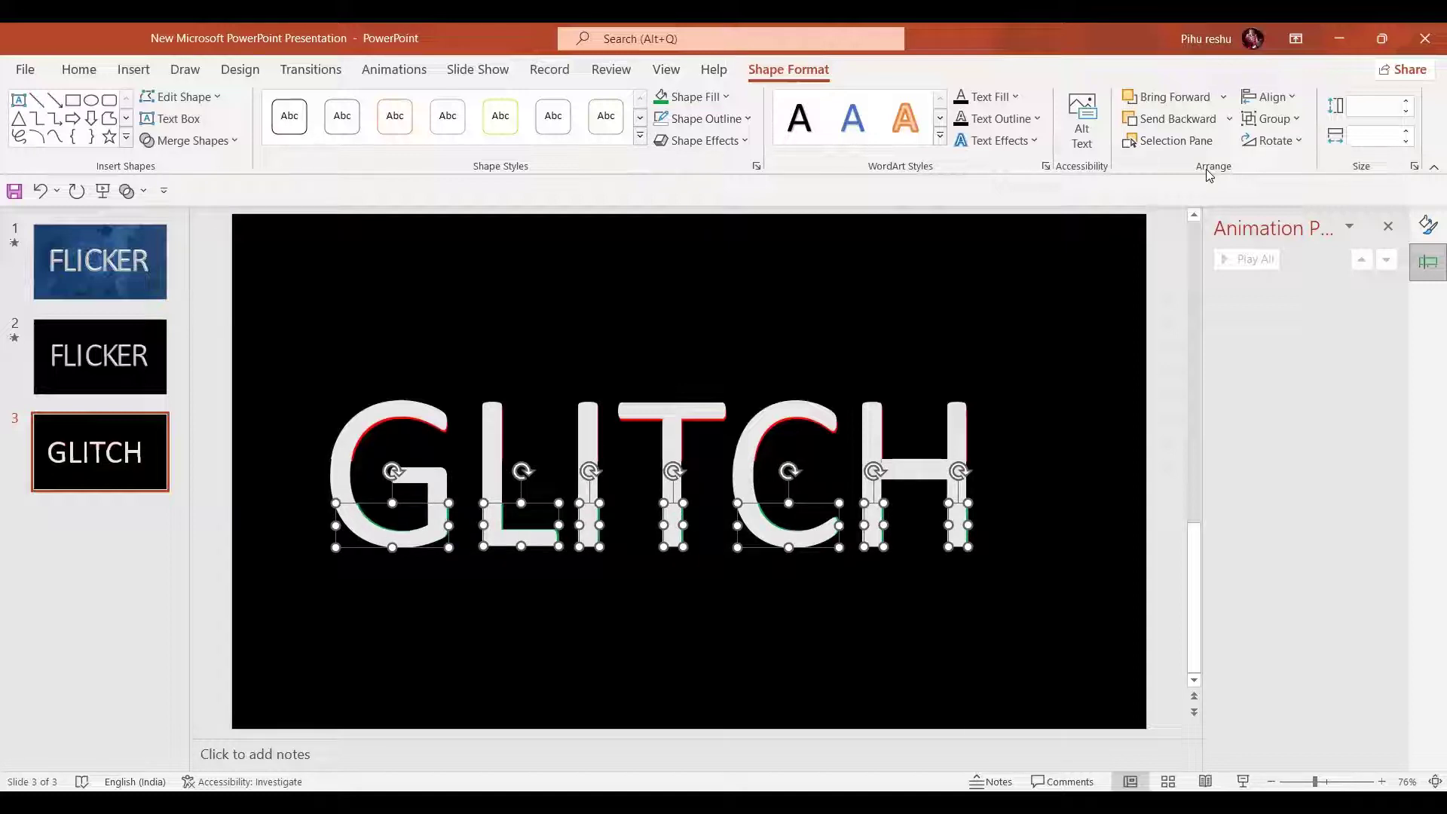
Step: Duplicate slide 3 as a new slide 4
click(1053, 380)
click(154, 481)
key(ctrl+d)
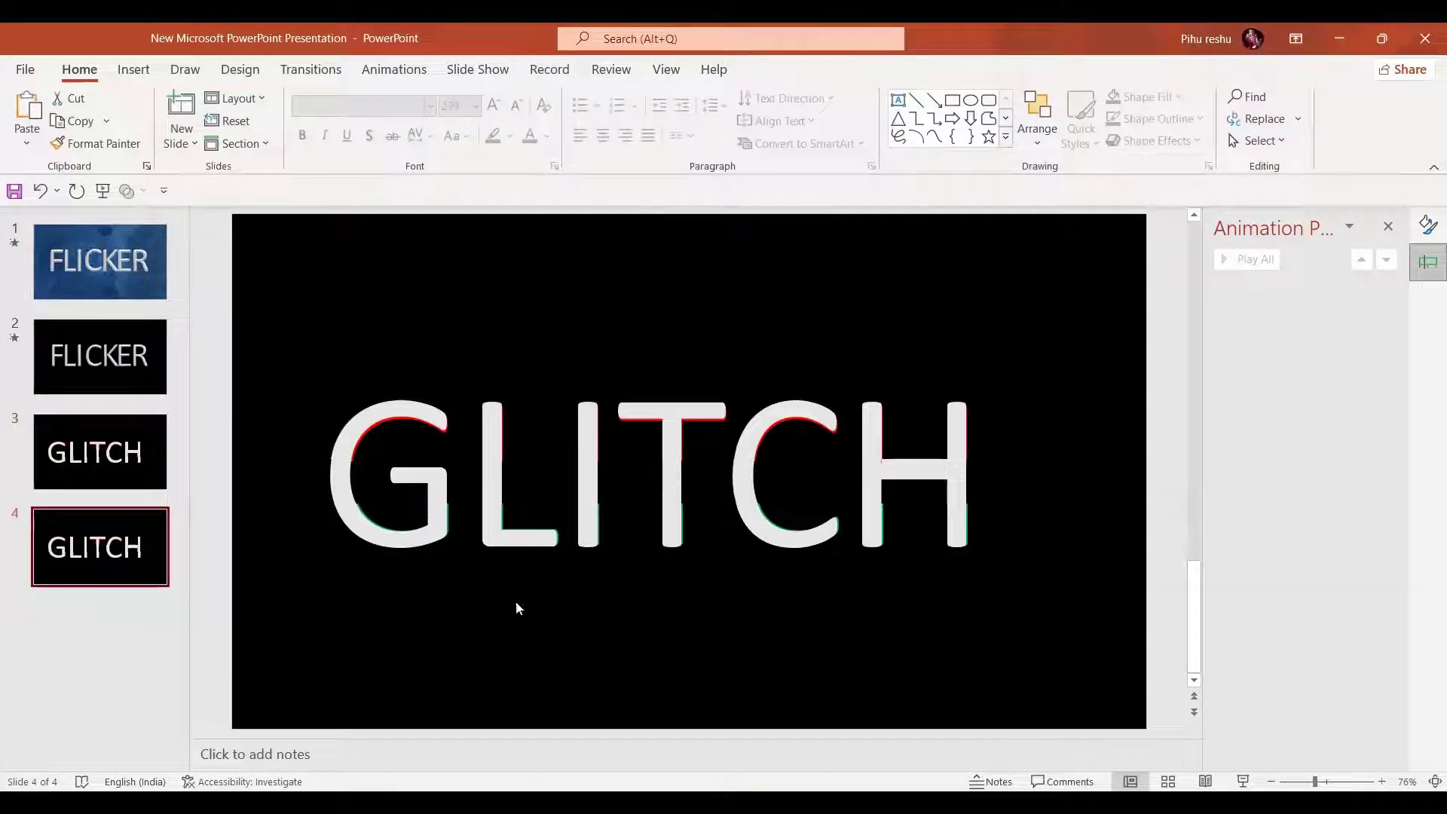
Step: Fill slide 4's lower slices red, duplicate it as slide 5, and nudge slide 5's upper slices right
drag(277, 469, 1195, 380)
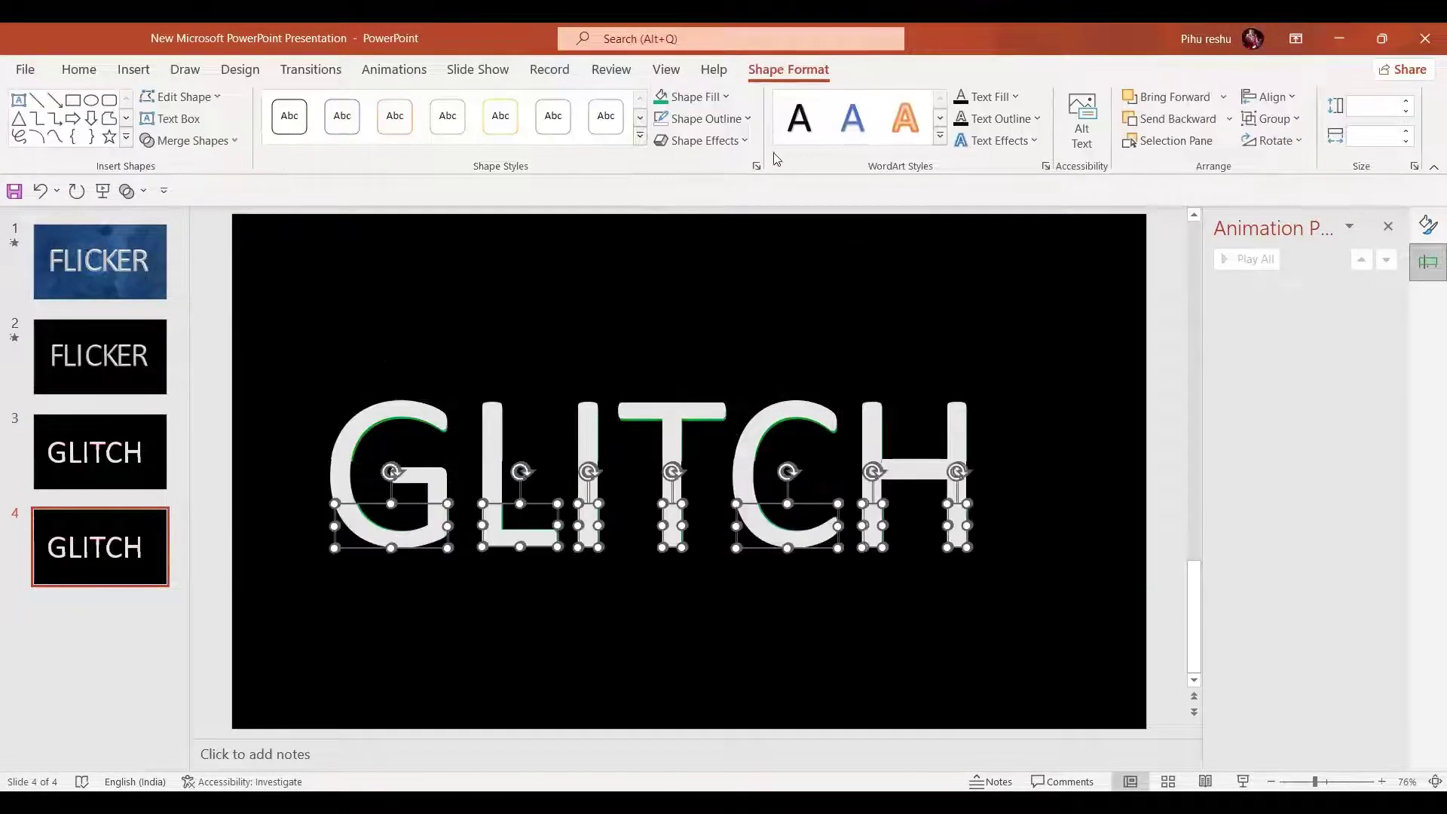
click(675, 274)
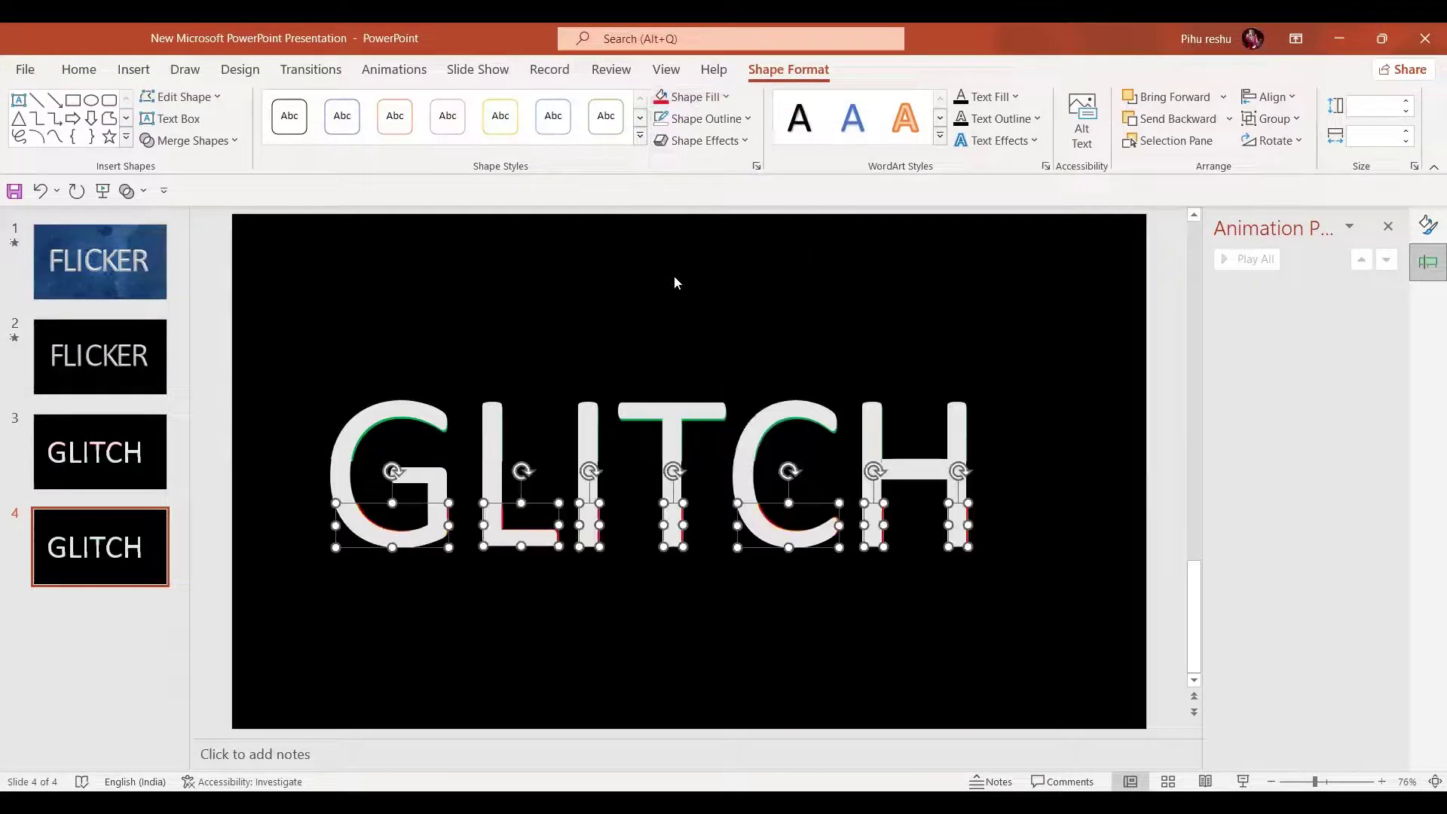
click(114, 548)
key(ctrl+d)
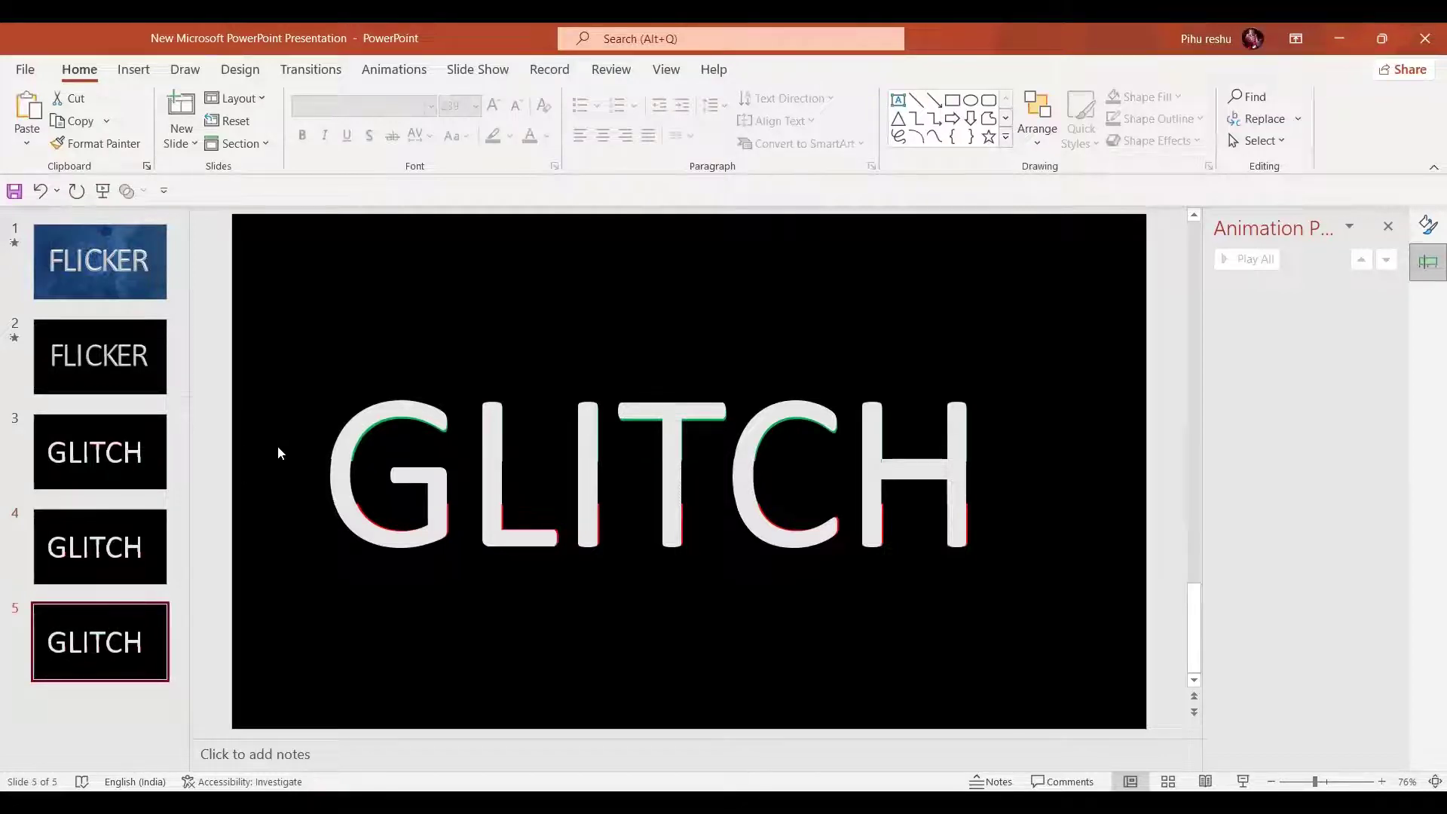
drag(279, 445, 1064, 528)
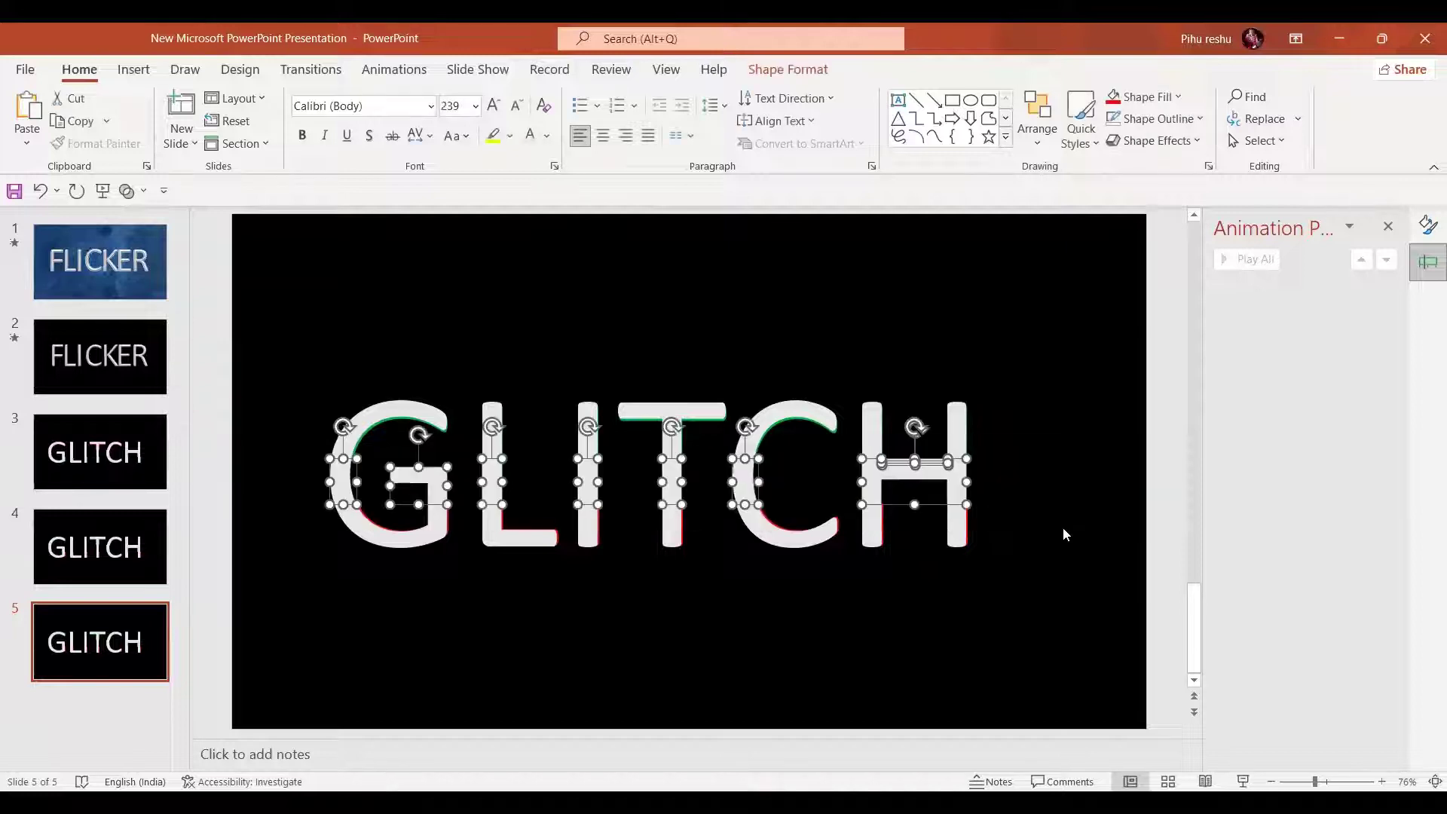
key(ctrl+Right)
key(ctrl+Right)
key(ctrl+Right)
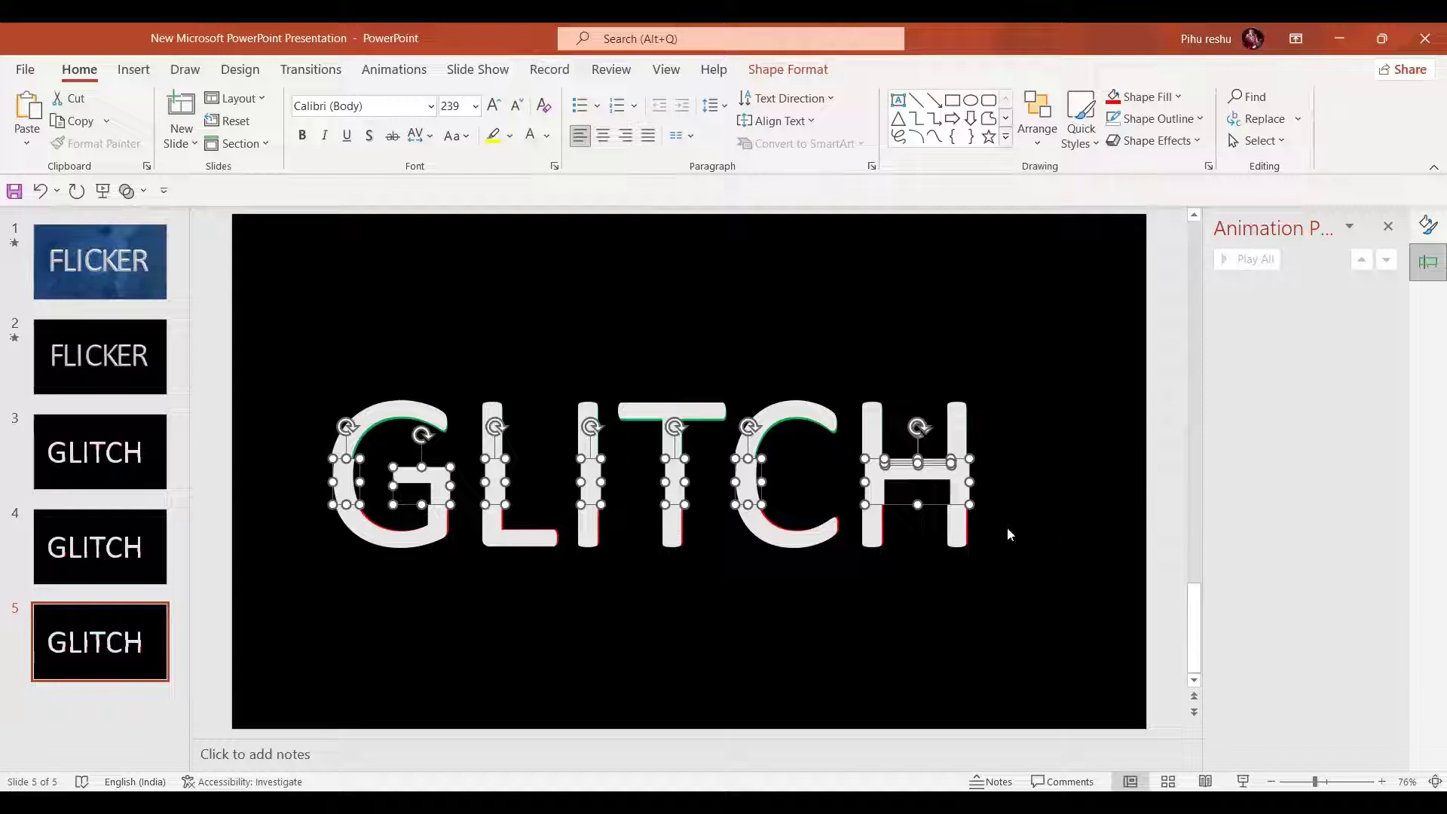
Step: Duplicate slide 3, move the copy to the end as slide 6, and adjust its letter slices
click(124, 452)
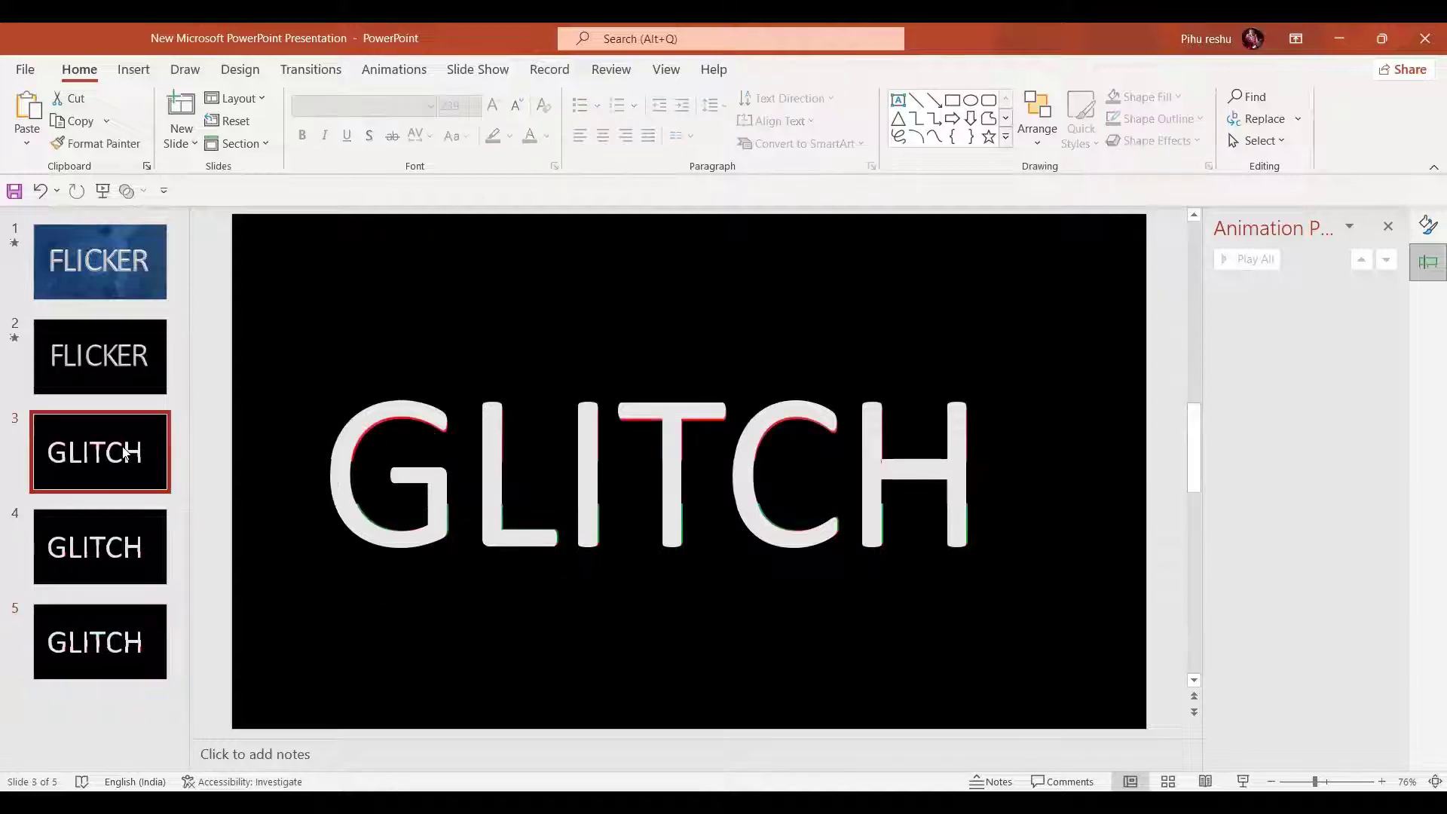
key(ctrl+d)
drag(111, 516, 114, 674)
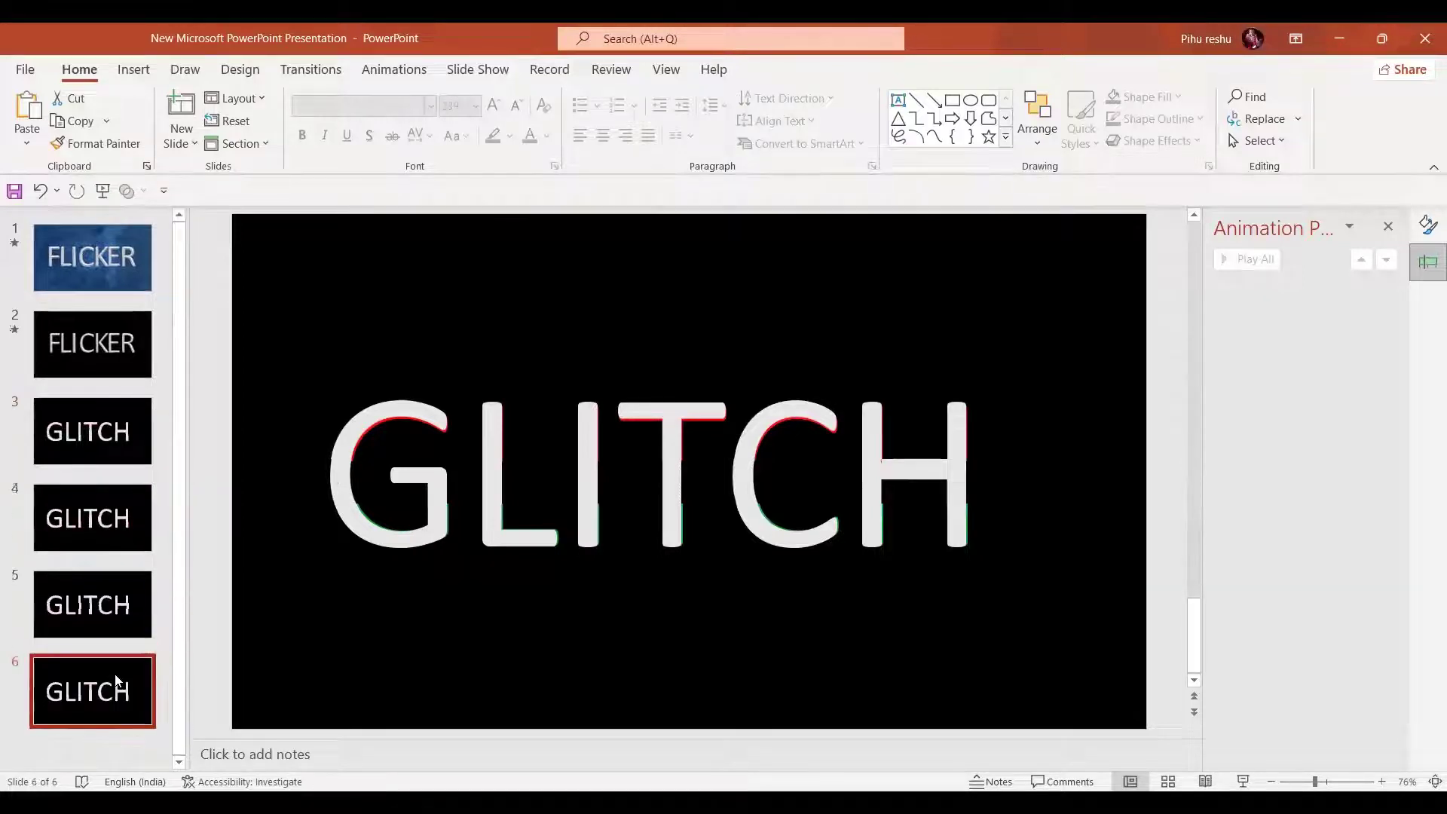
drag(306, 450, 1139, 518)
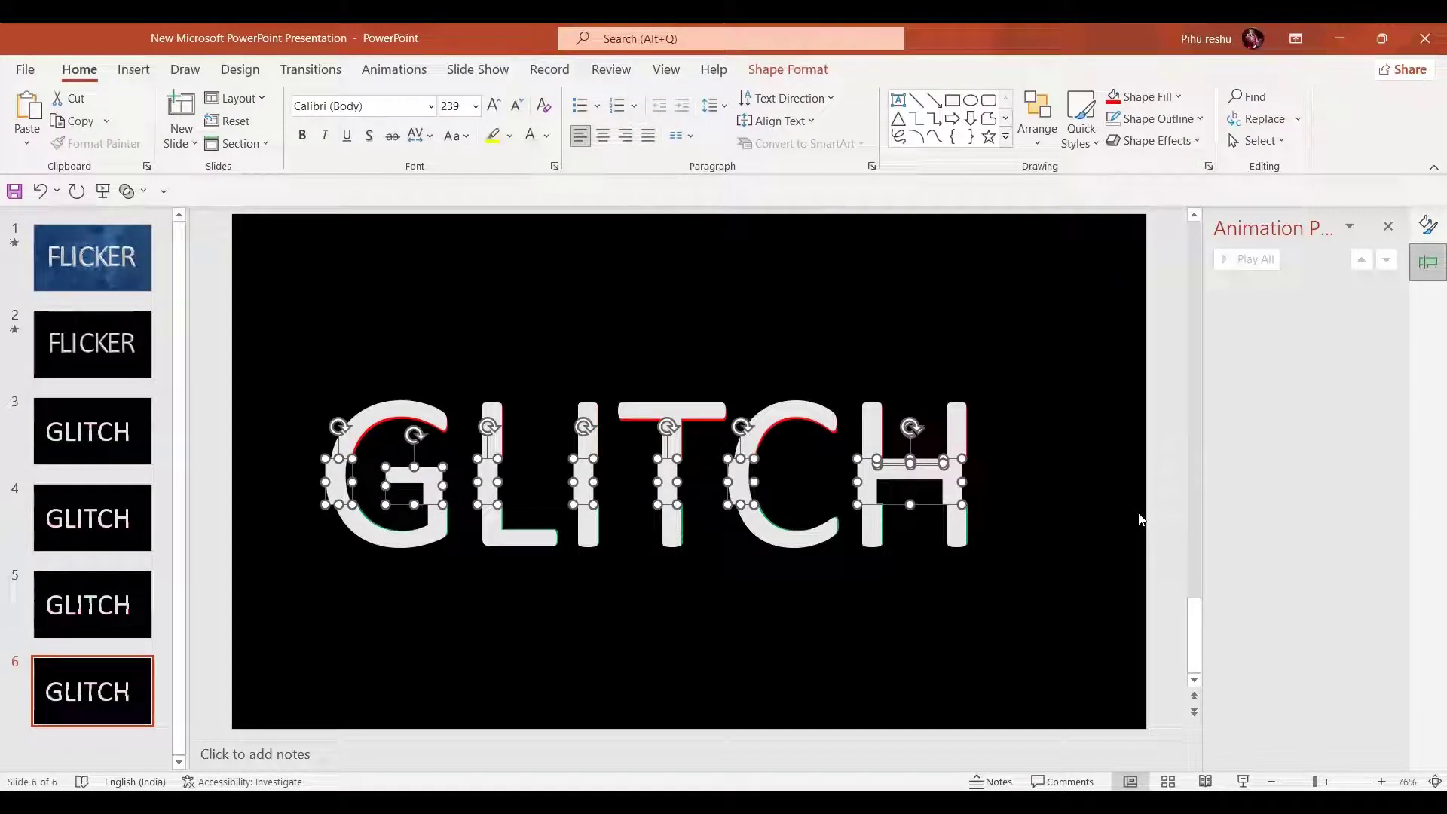
click(632, 255)
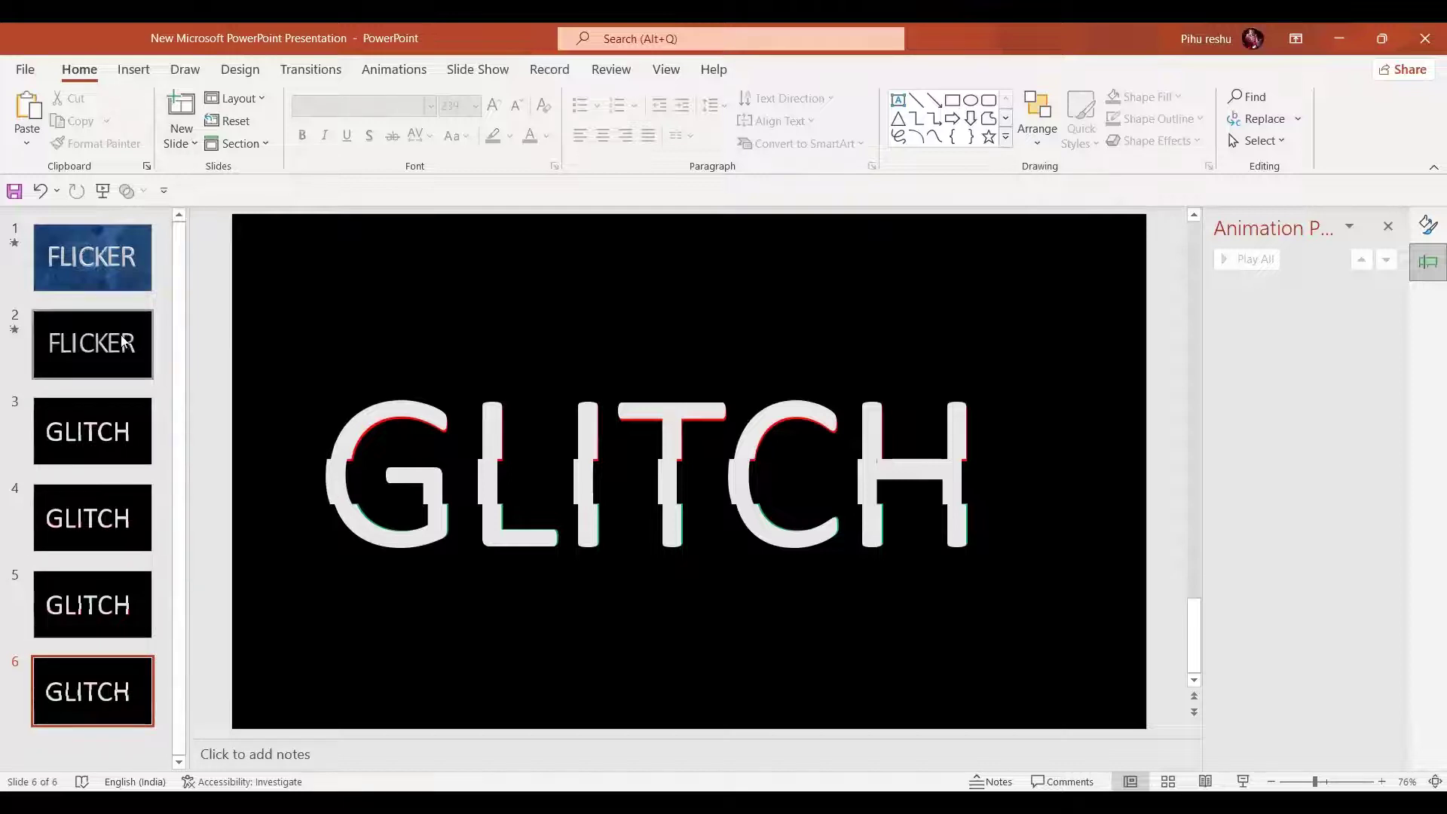
Step: Duplicate the GLITCH slides 3–6 repeatedly to reach 18 slides, then select slides 3–18
click(105, 436)
key(shift+Down)
key(shift+Down)
key(shift+Down)
key(ctrl+d)
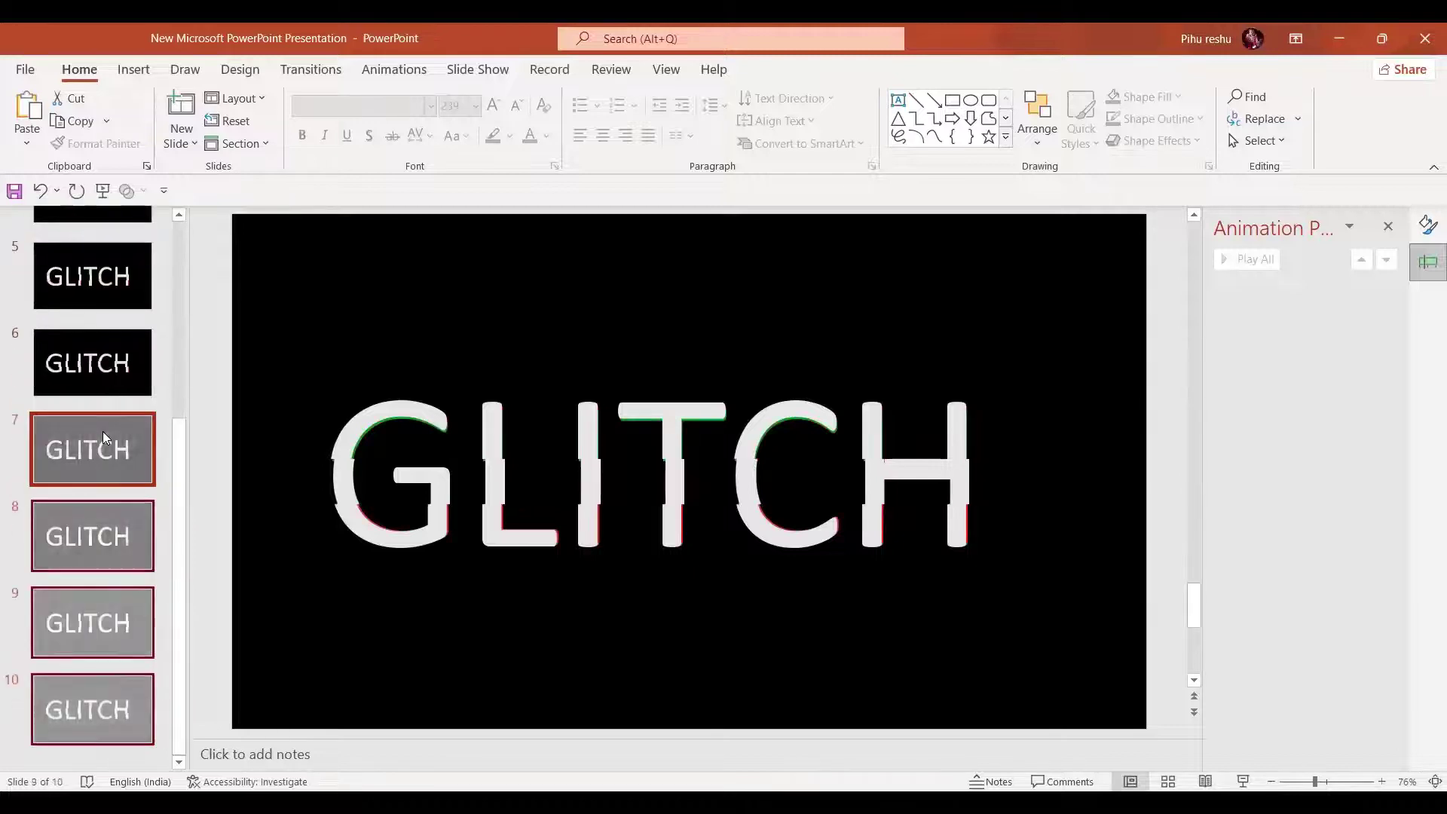
key(ctrl+d)
key(ctrl+d)
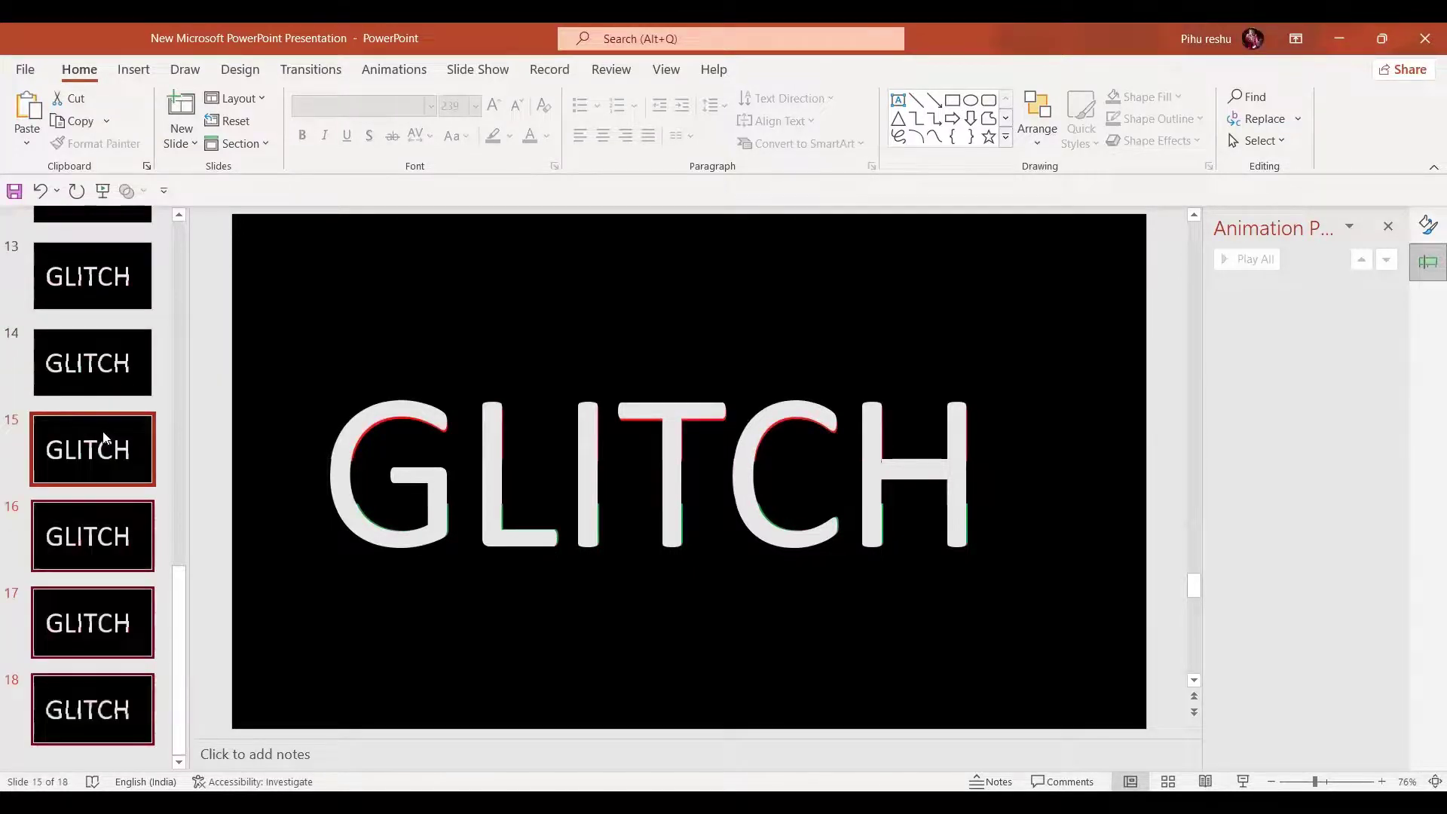
key(Down)
key(Down)
key(Down)
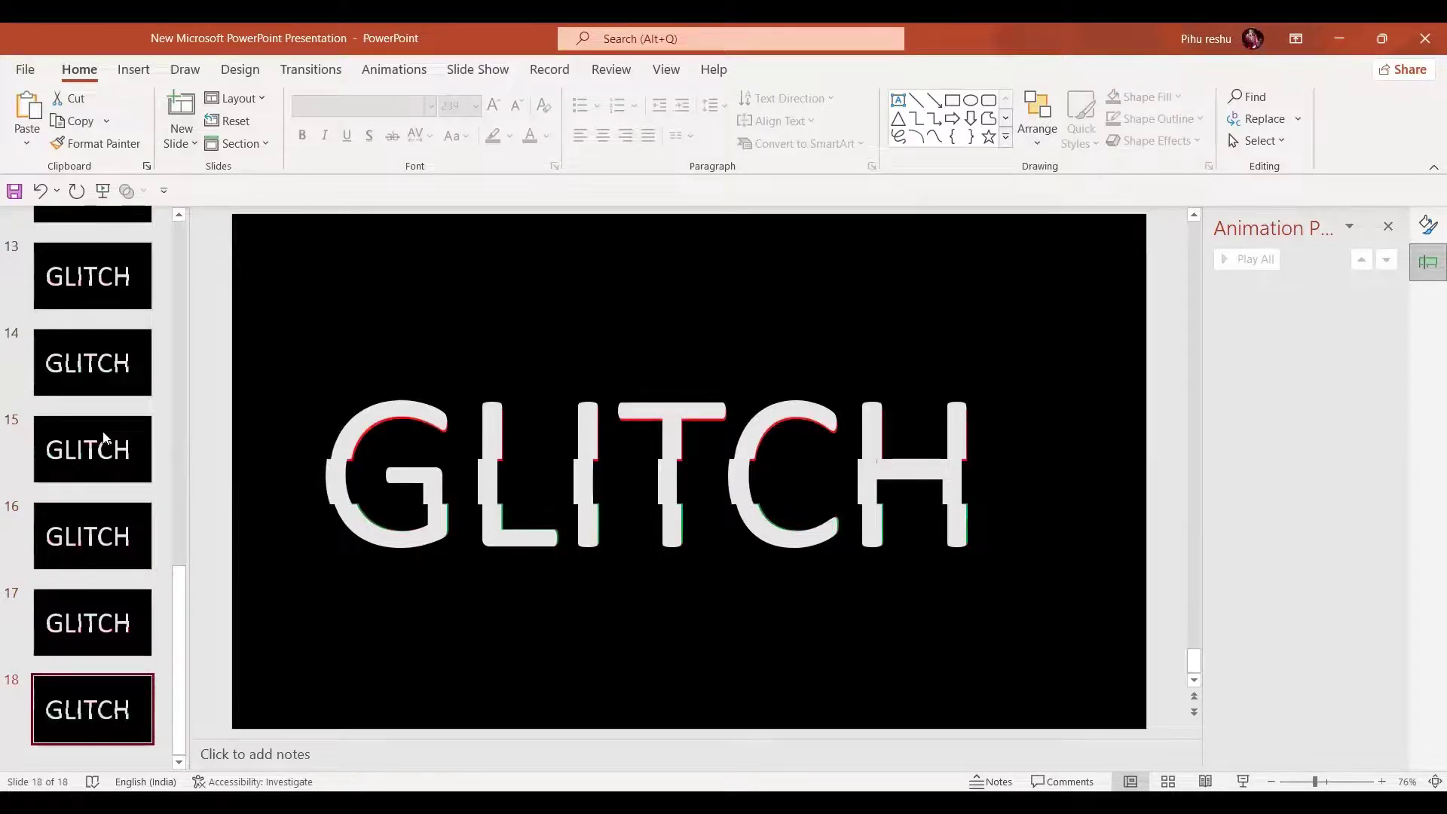
key(ctrl+a)
scroll(104, 437, up, 10)
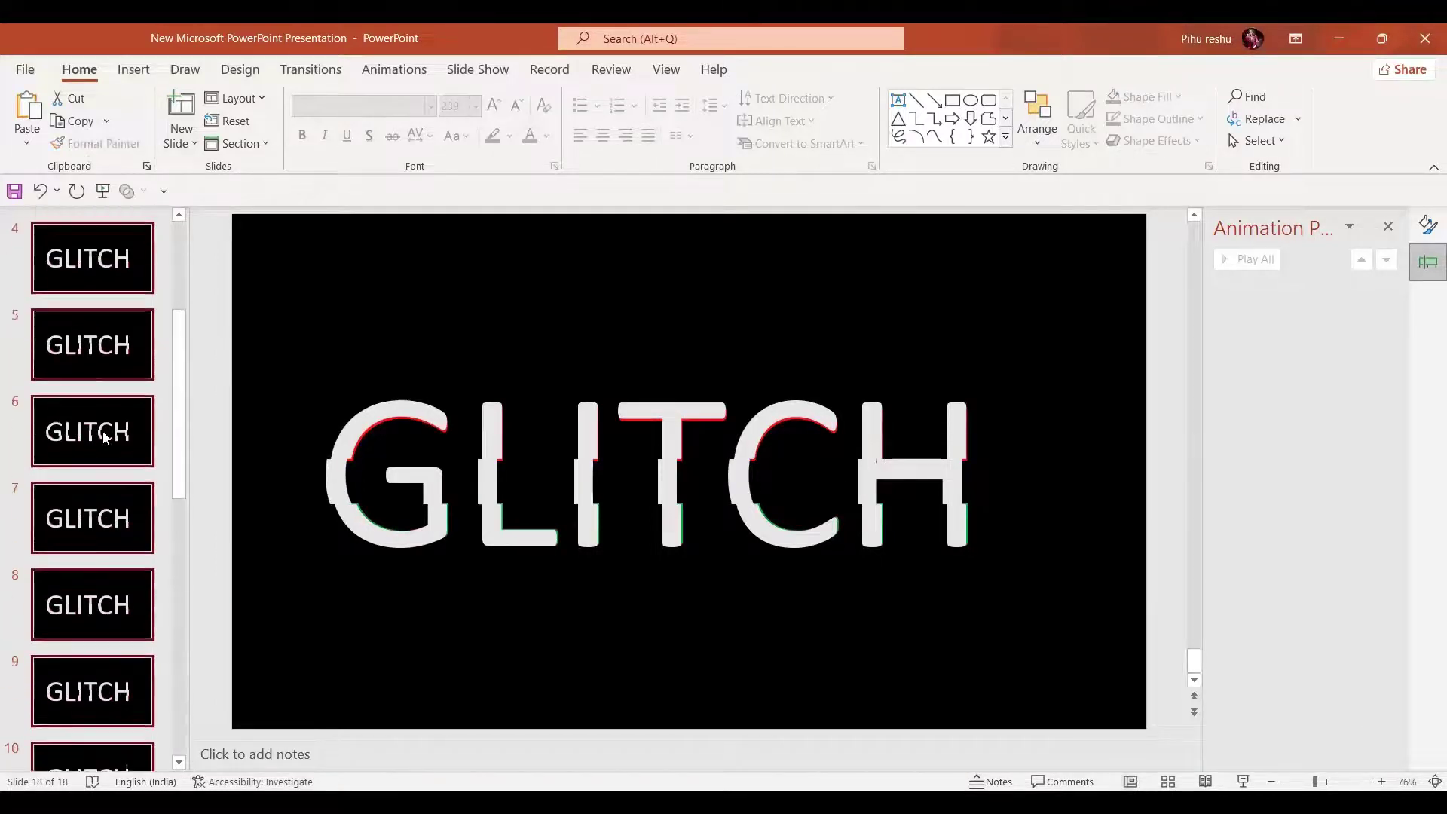
scroll(104, 438, up, 2)
shift+click(104, 436)
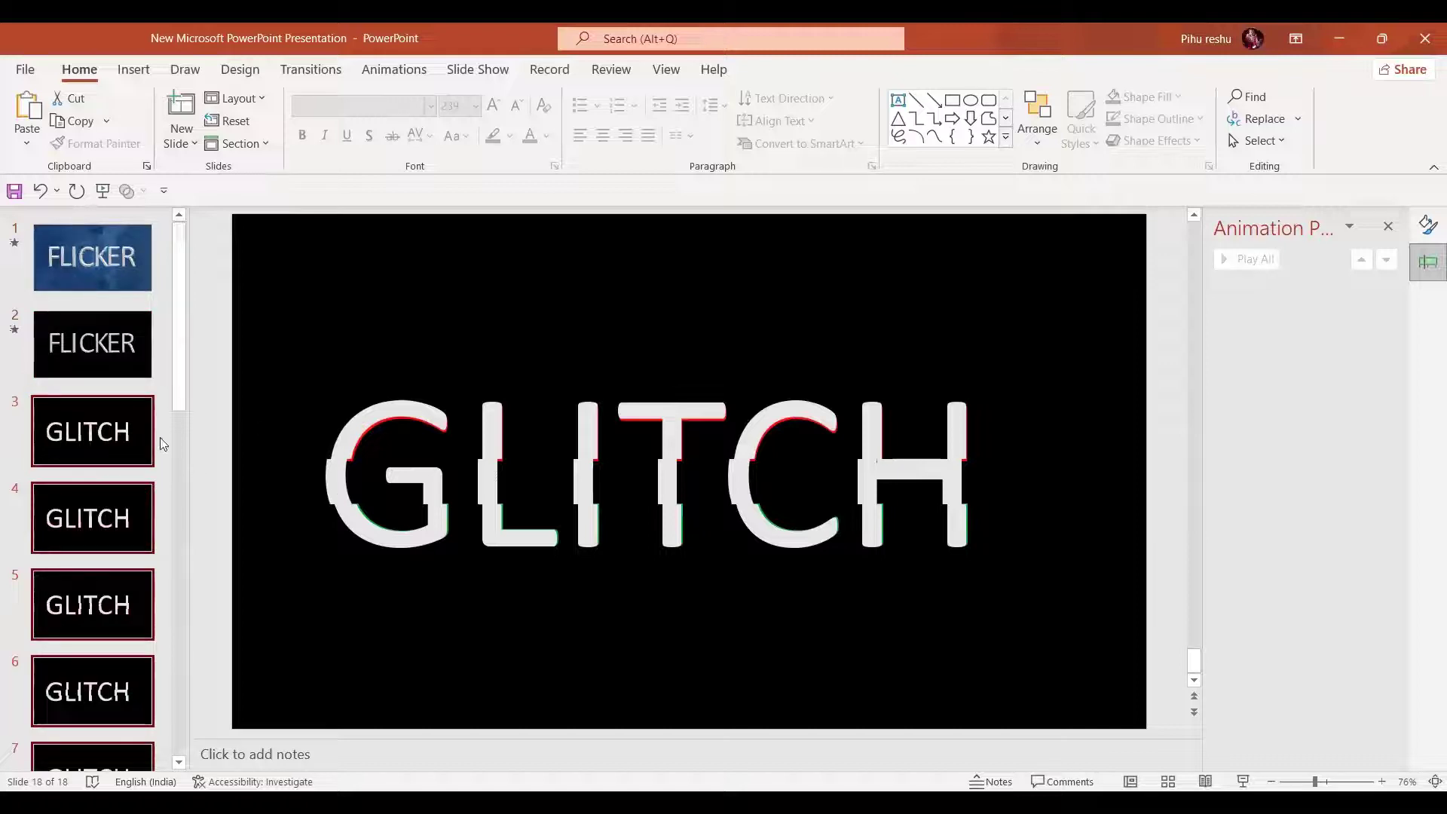
Step: Set slides 3–18 to a 00.25 transition duration, advancing automatically After 00:00.00 instead of on click
click(299, 76)
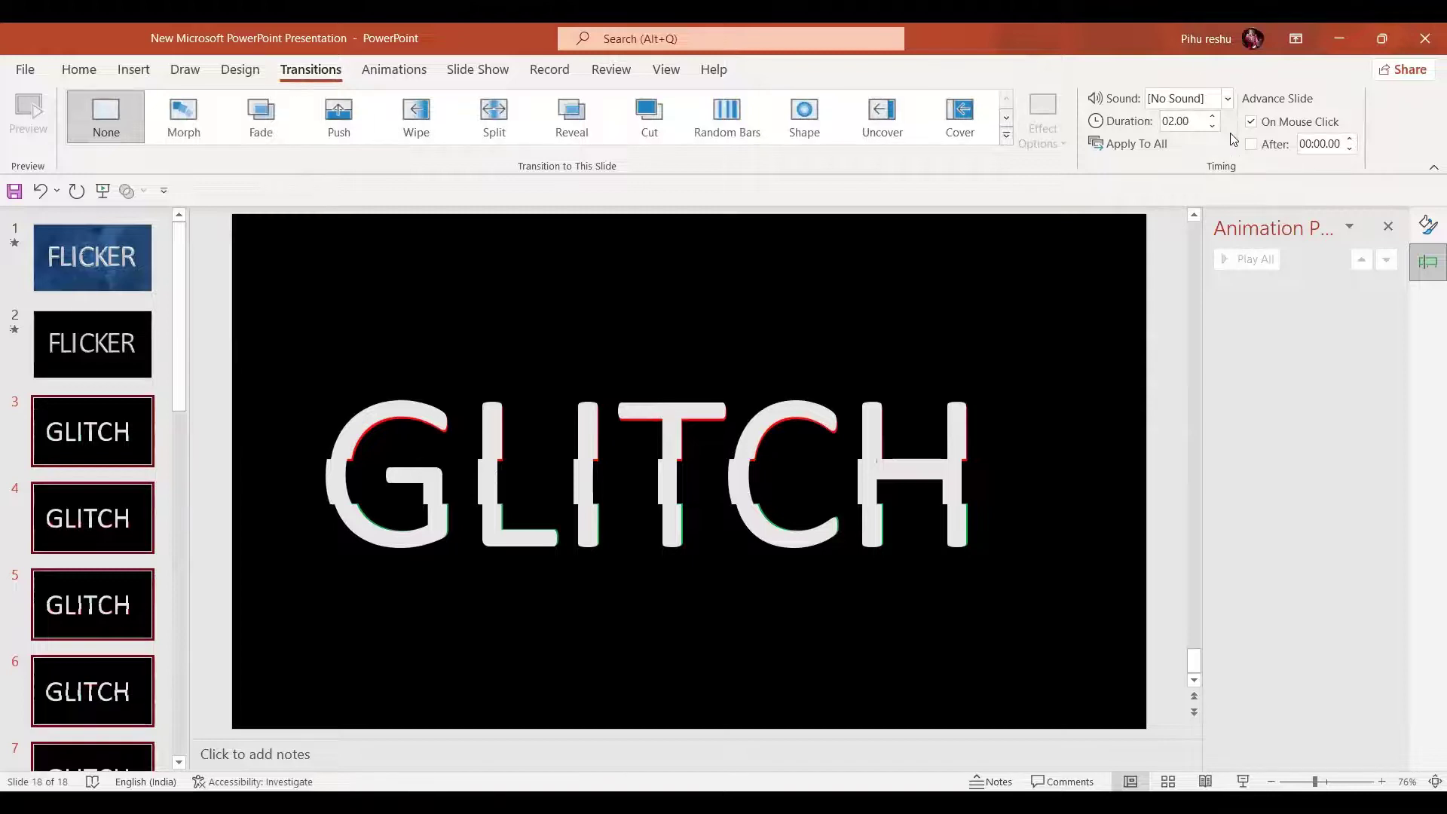
click(1209, 127)
click(1212, 116)
click(1254, 125)
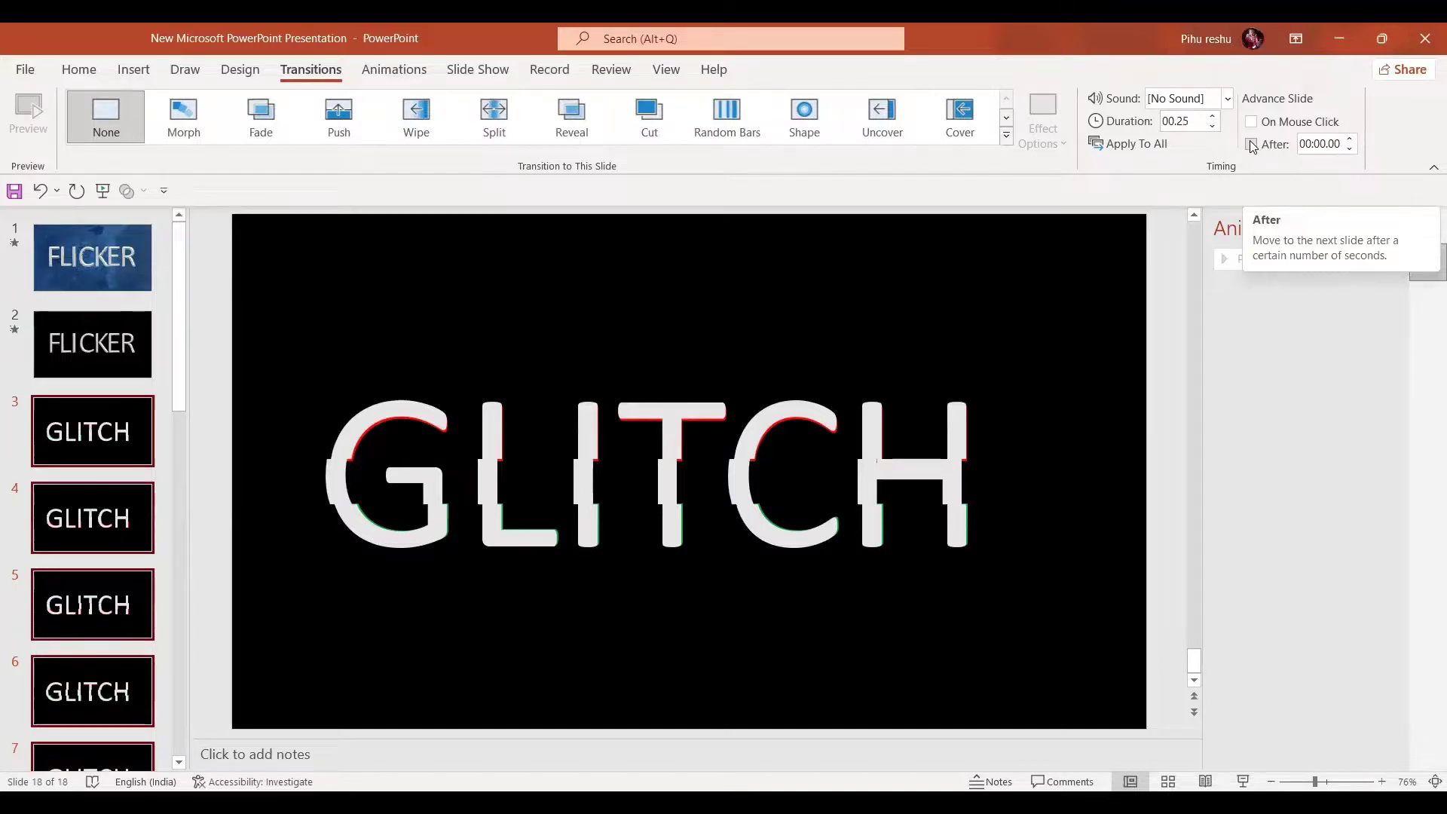
click(1253, 144)
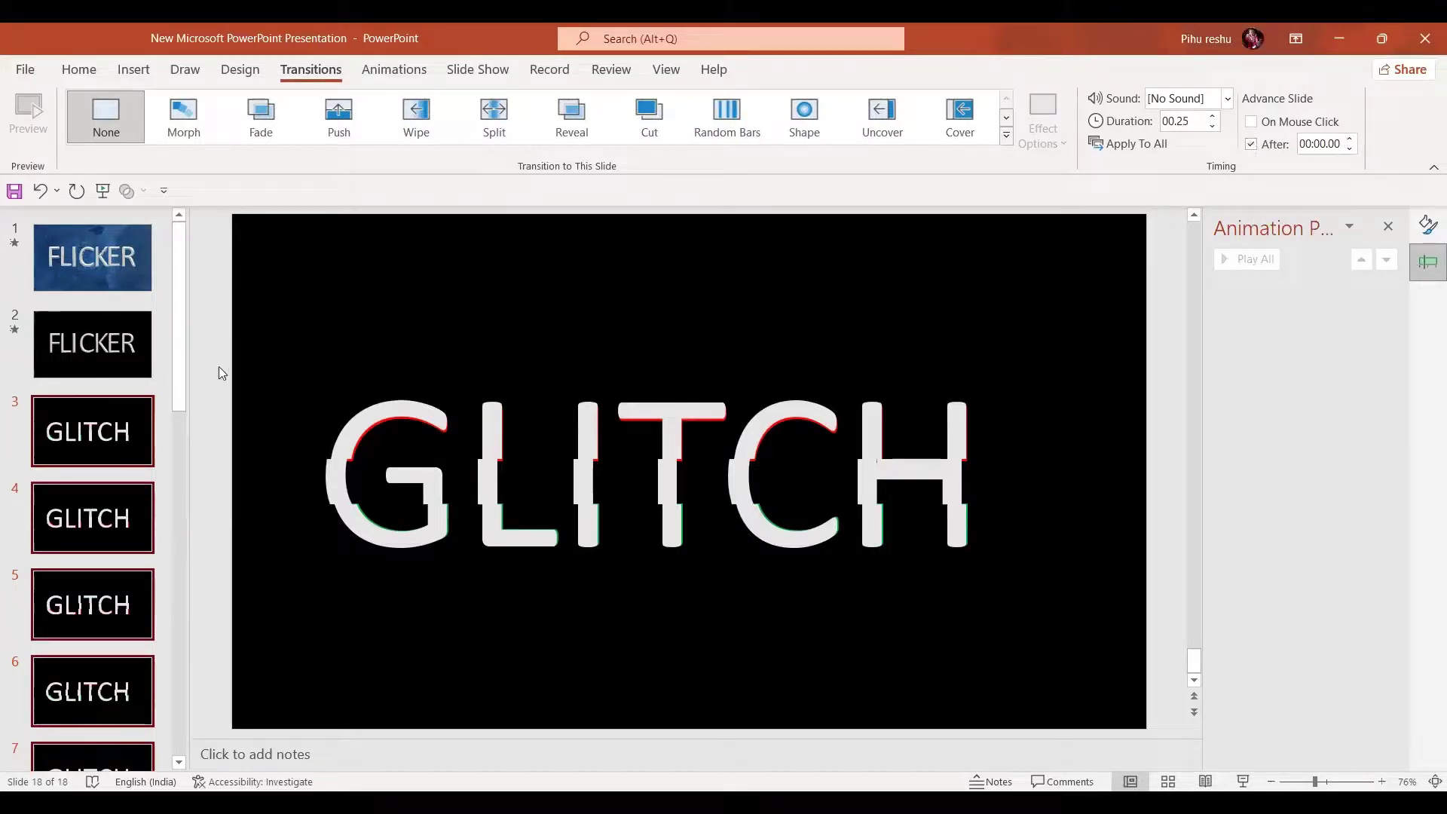
click(112, 428)
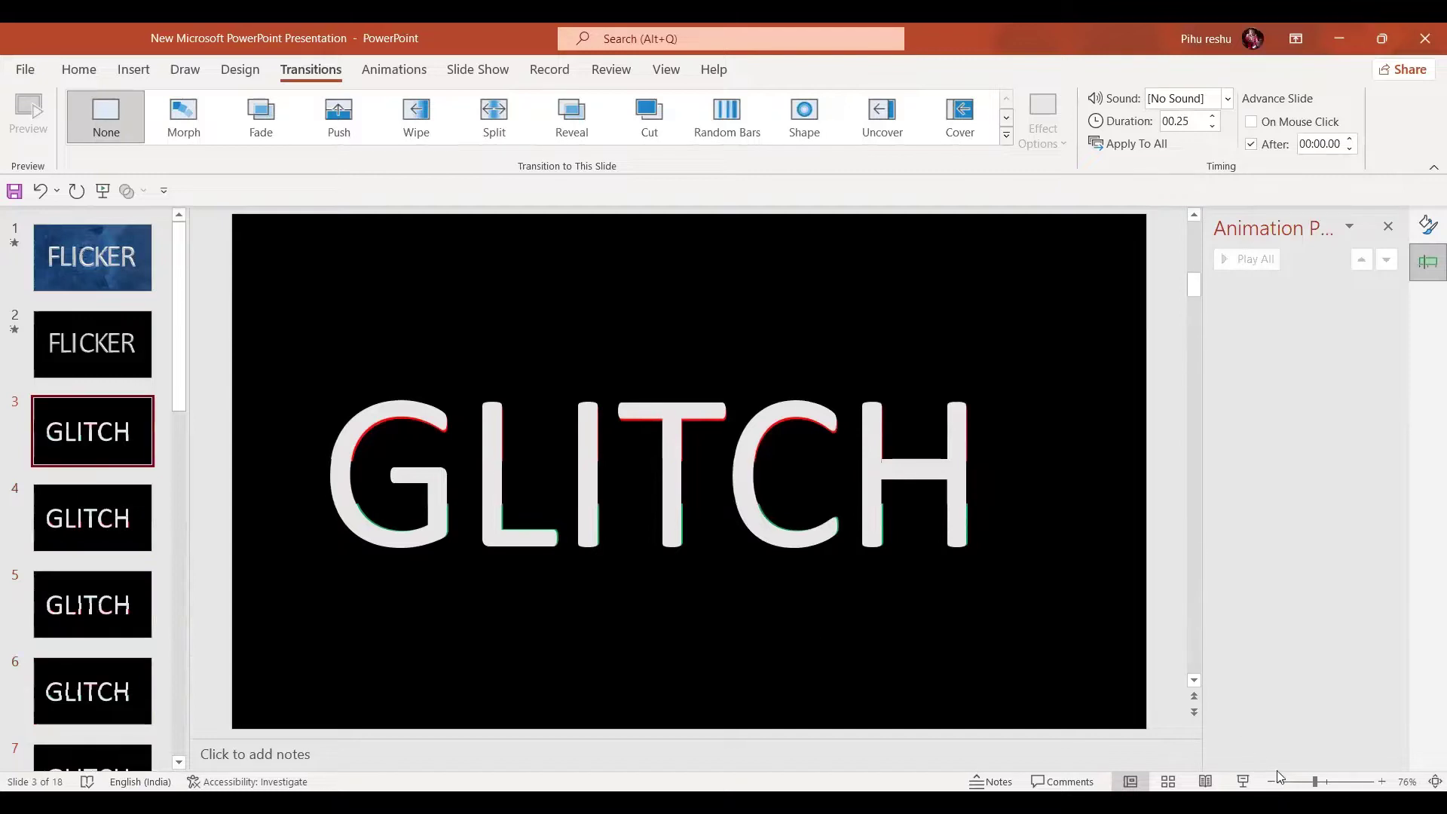